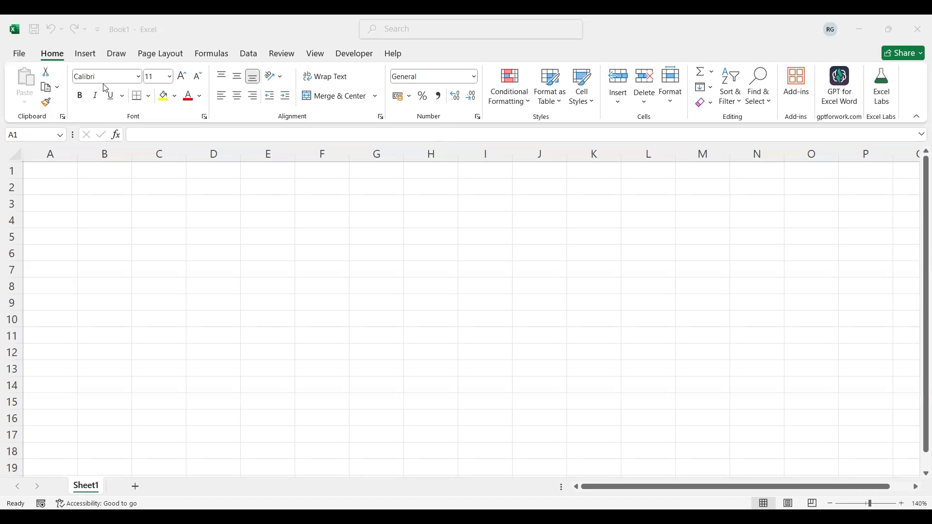
- Merge and center the cell range A1:C4 into one title block
click(64, 168)
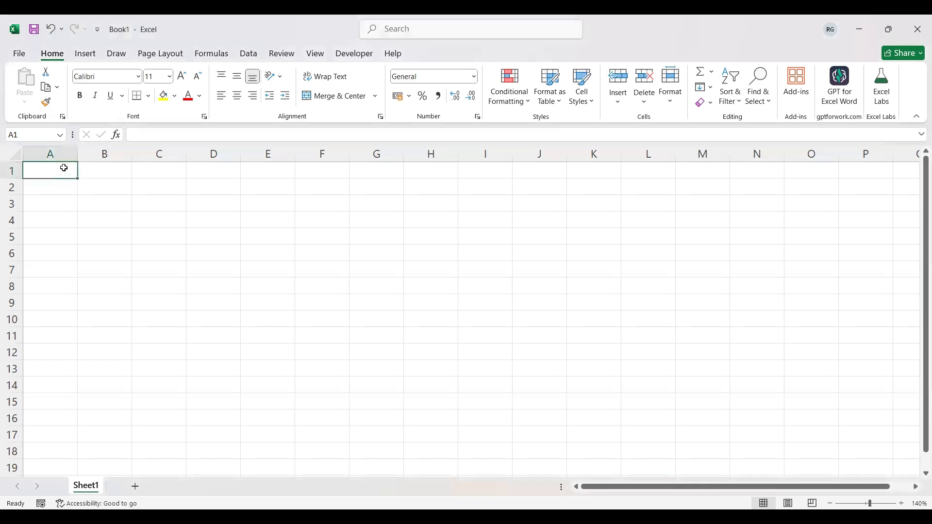
key(shift+Right)
key(shift+Right)
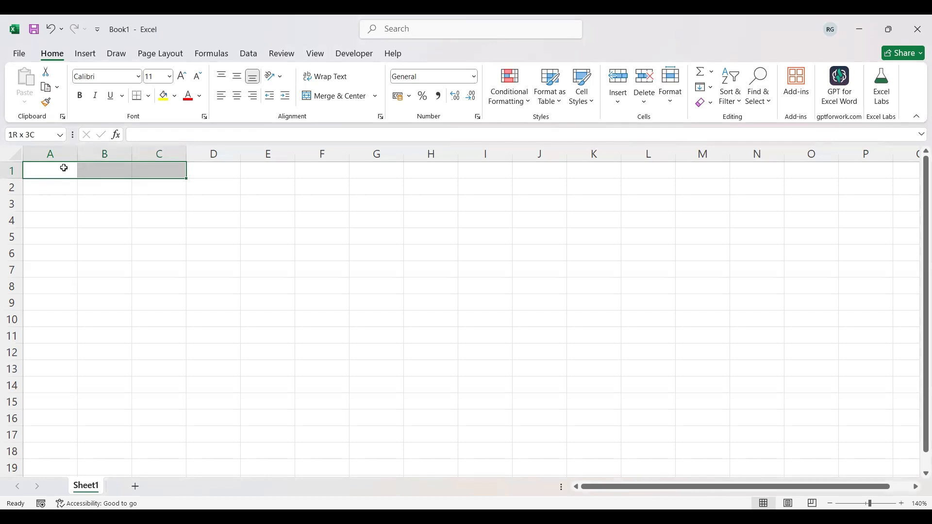
key(shift+Down)
key(shift+Down)
key(shift+Down)
key(shift+Down)
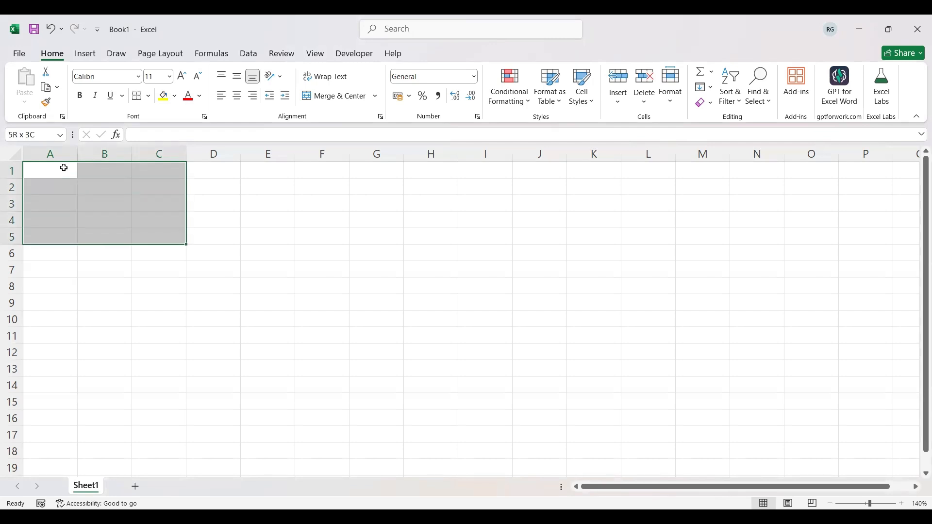
key(shift+Up)
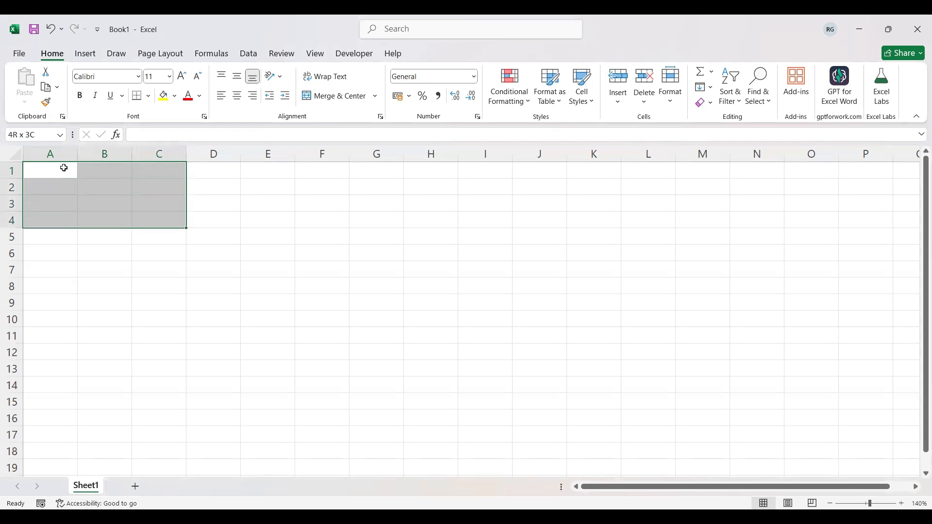
click(339, 96)
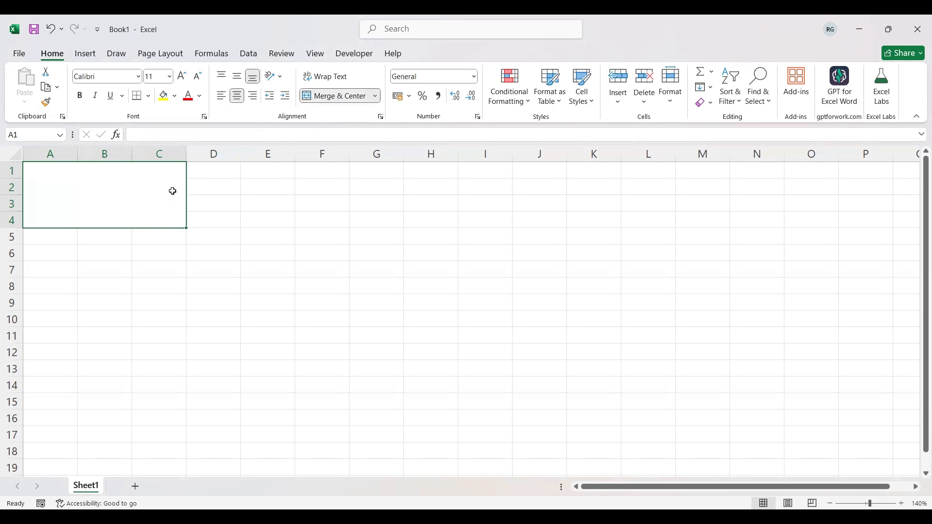
click(68, 153)
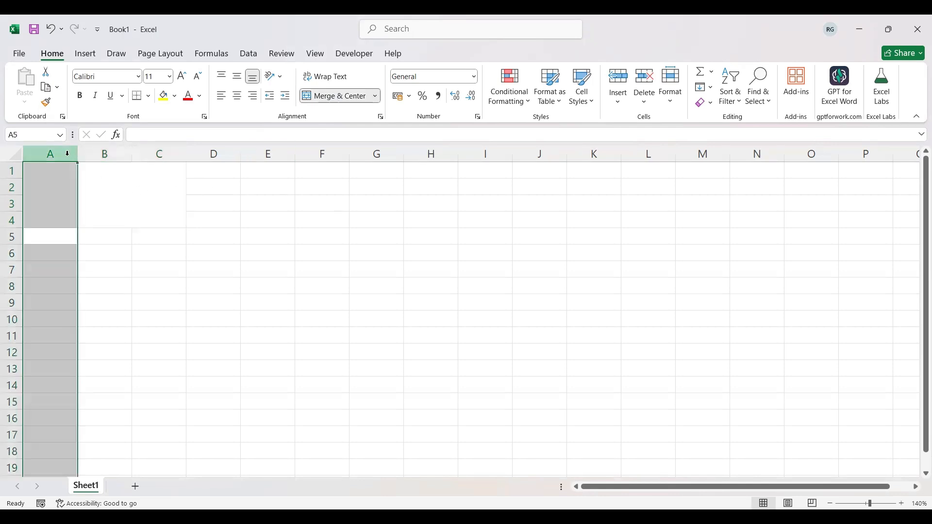
drag(68, 153, 241, 153)
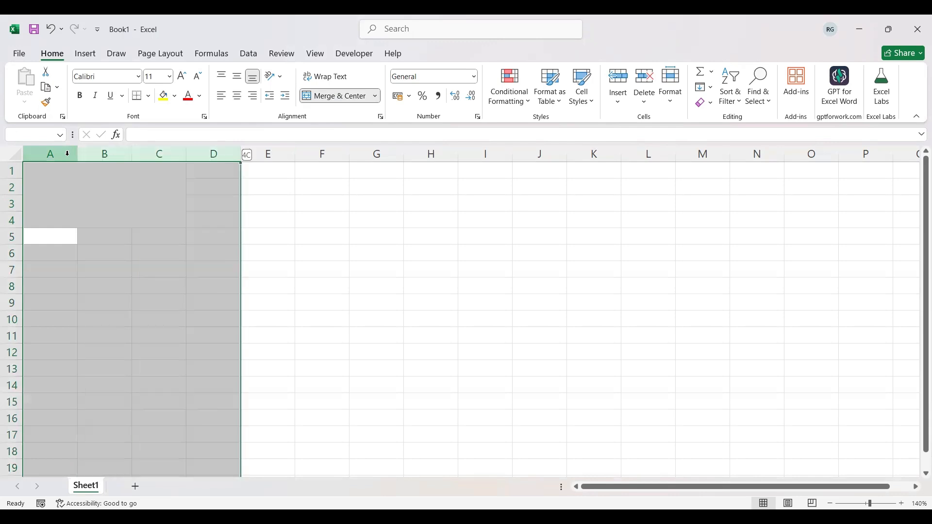
key(ctrl+shift+Down)
key(shift+Left)
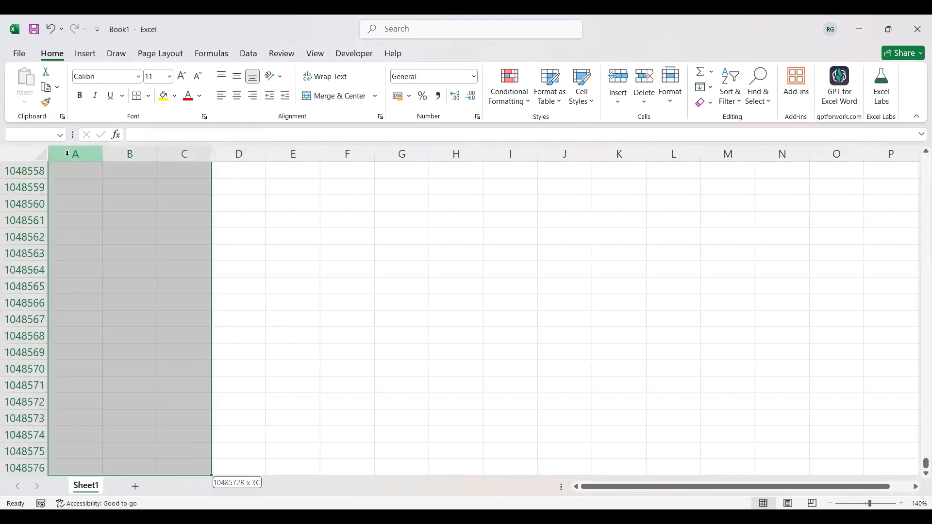
key(shift+Left)
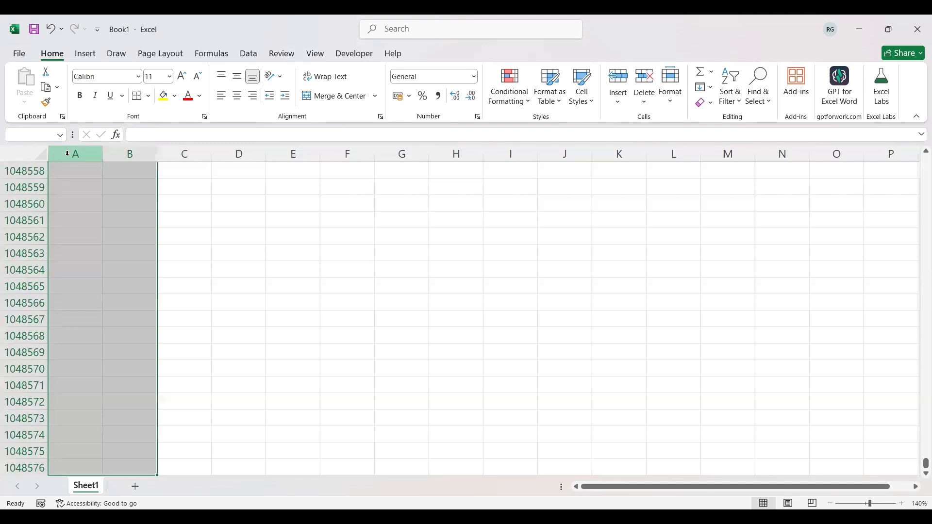
key(shift+Up)
key(ctrl+shift+Up)
key(shift+Right)
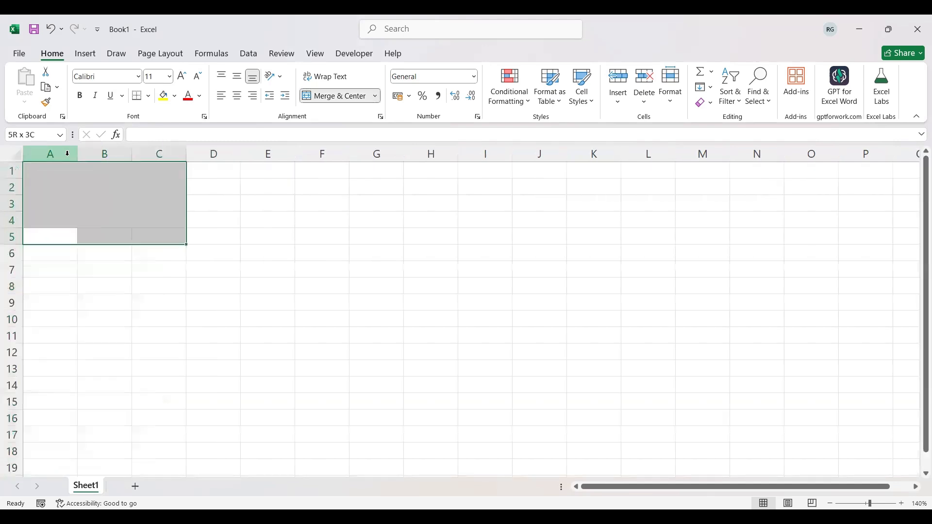
- Set the width of columns A through C to 15
key(ctrl+space)
key(shift+Right)
key(shift+Right)
key(shift+Right)
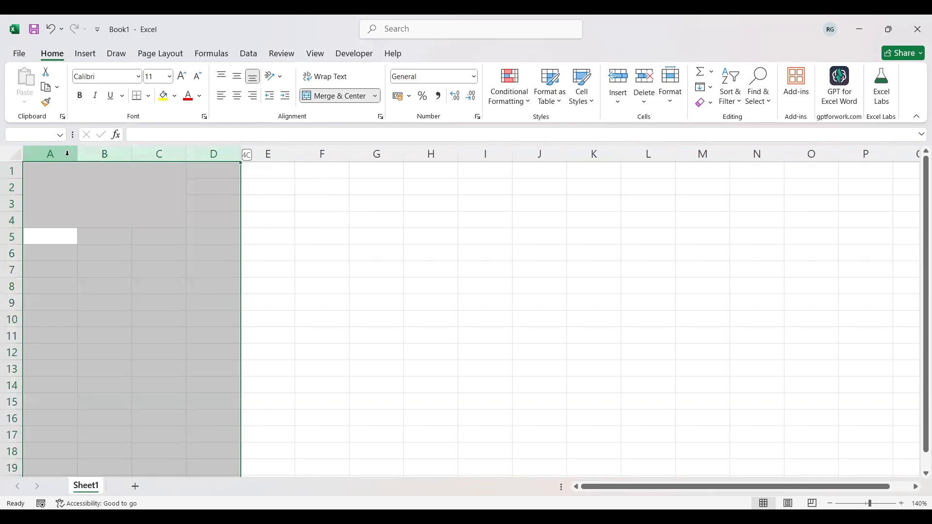
key(shift+Left)
right_click(67, 153)
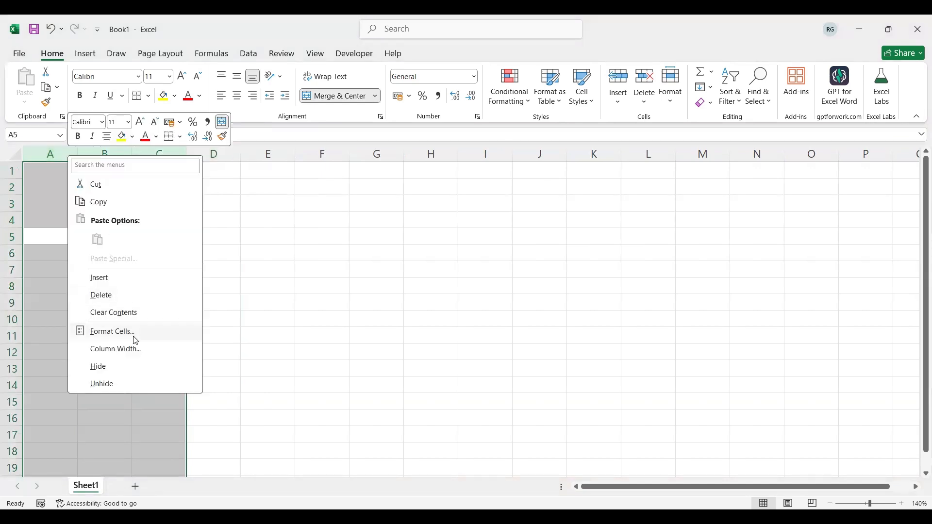
click(135, 348)
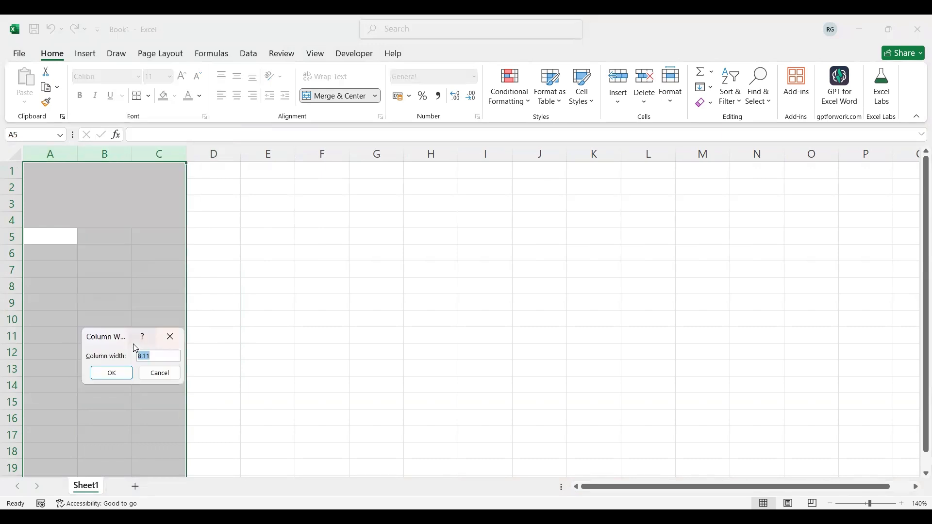
text(15)
key(Return)
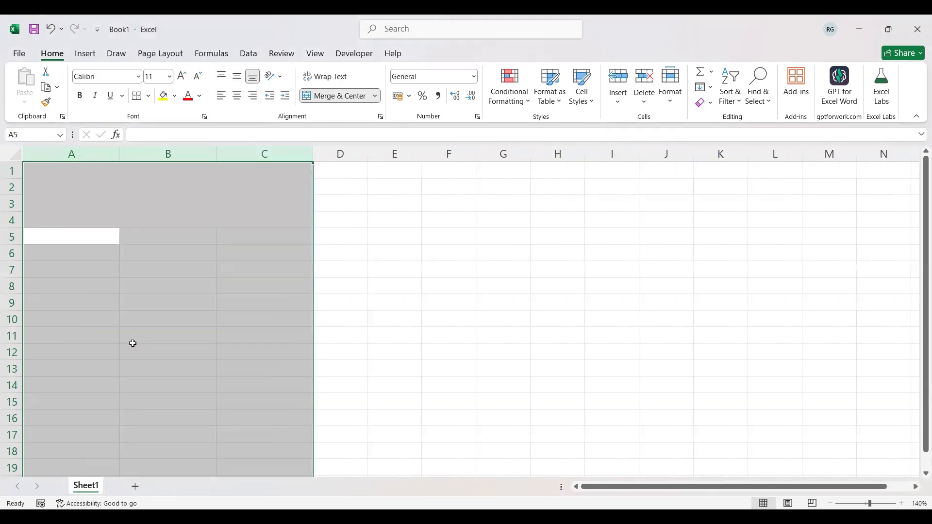
- Apply all borders to the merged block A1:C4 and enter the title "Loan Calculator" in it
click(95, 239)
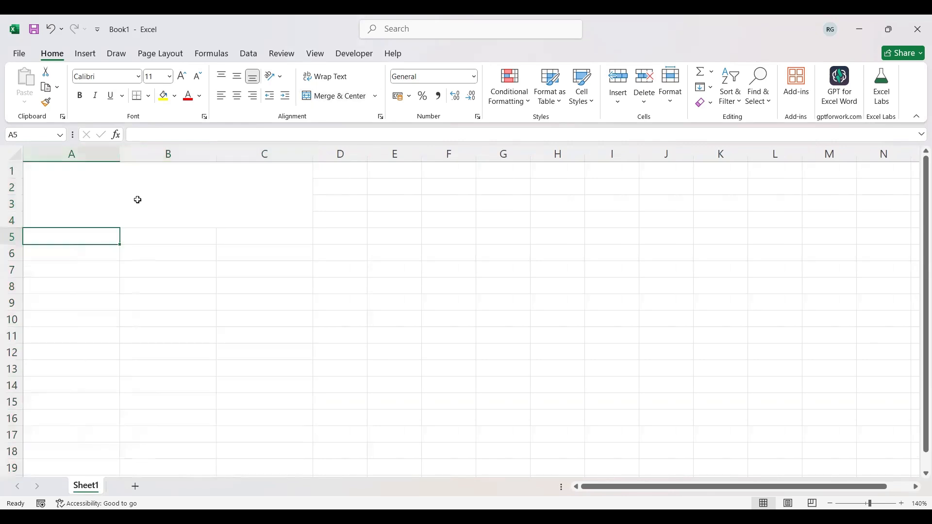
click(137, 199)
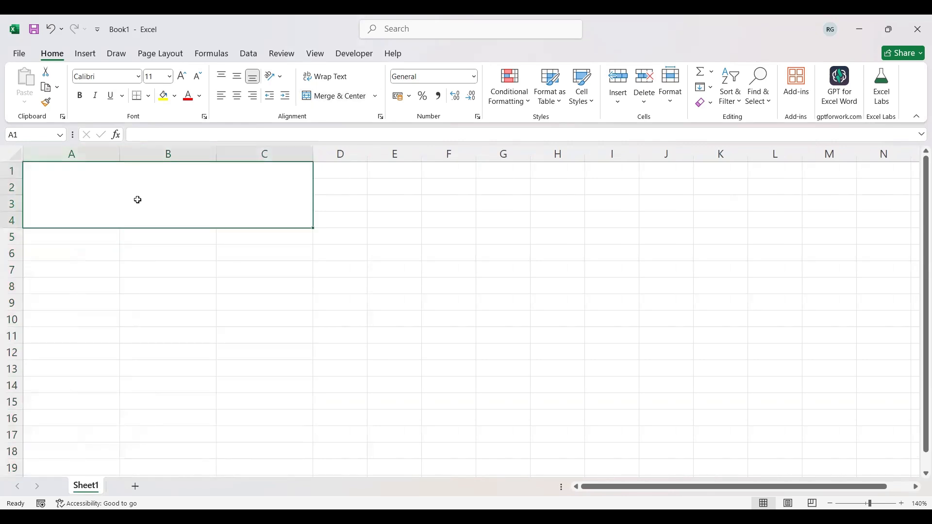
click(149, 96)
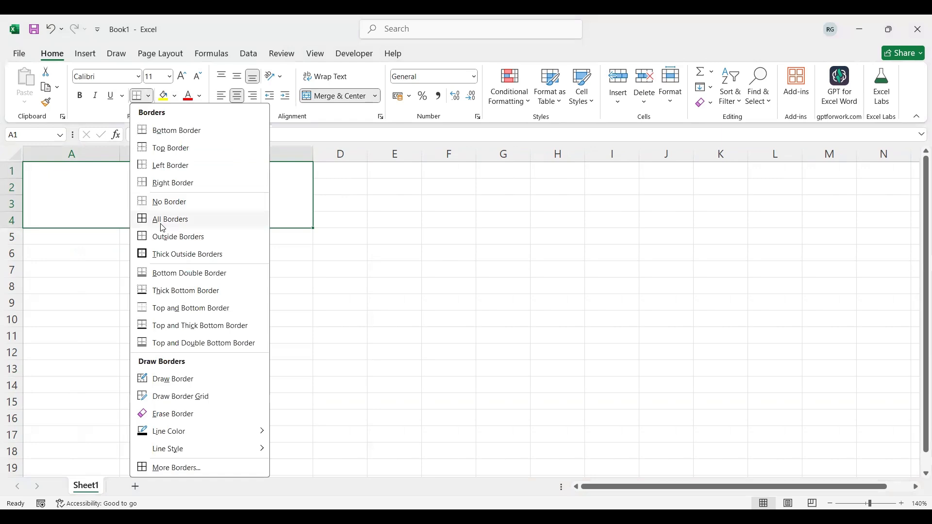
click(162, 226)
text(Loan Calculator)
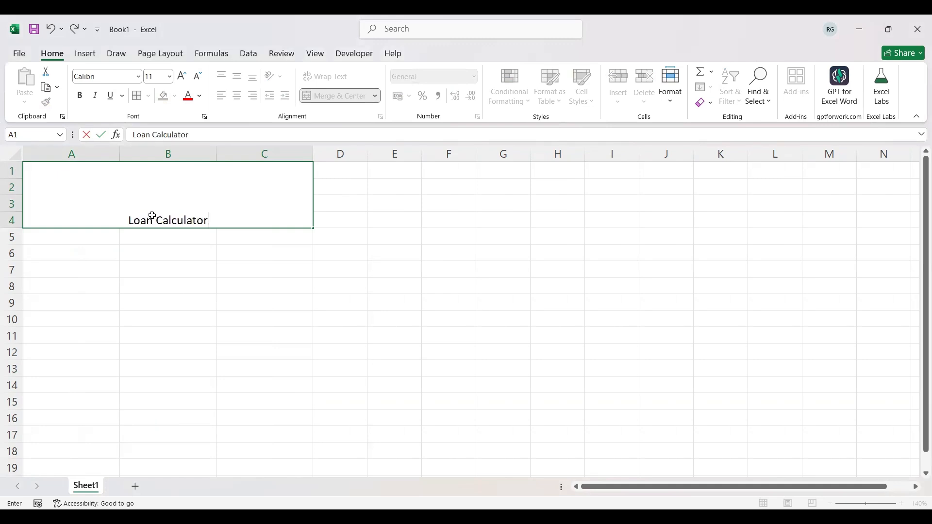
key(Return)
- Format the "Loan Calculator" title with vertical middle alignment, font size 18 and bold
click(152, 215)
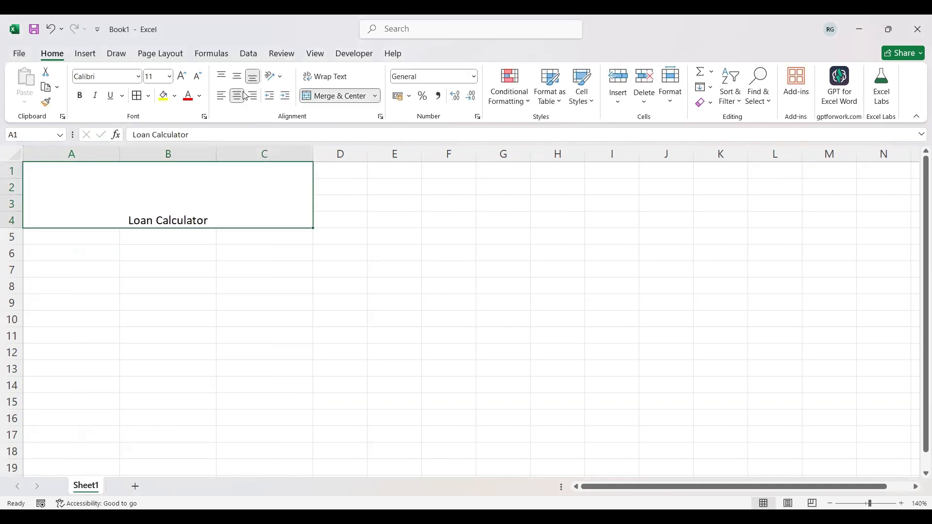
click(237, 76)
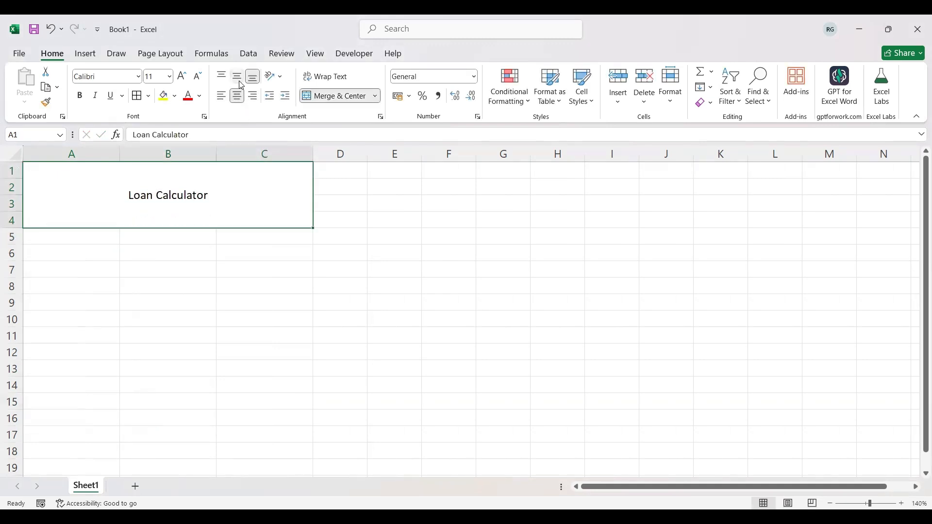
click(182, 77)
click(182, 77)
click(183, 78)
click(183, 77)
click(183, 77)
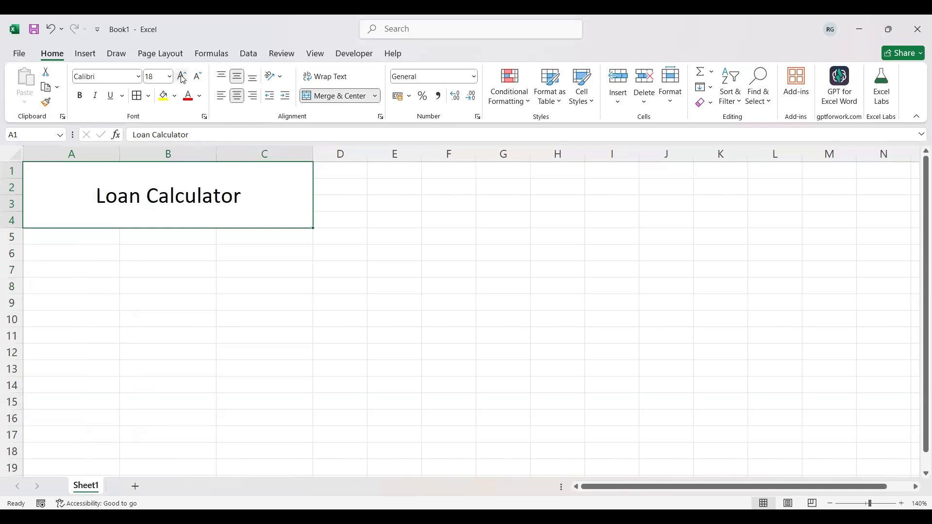
click(79, 95)
- Enter the label "Loan Amount*" in cell A6 and color only its asterisk red
click(74, 253)
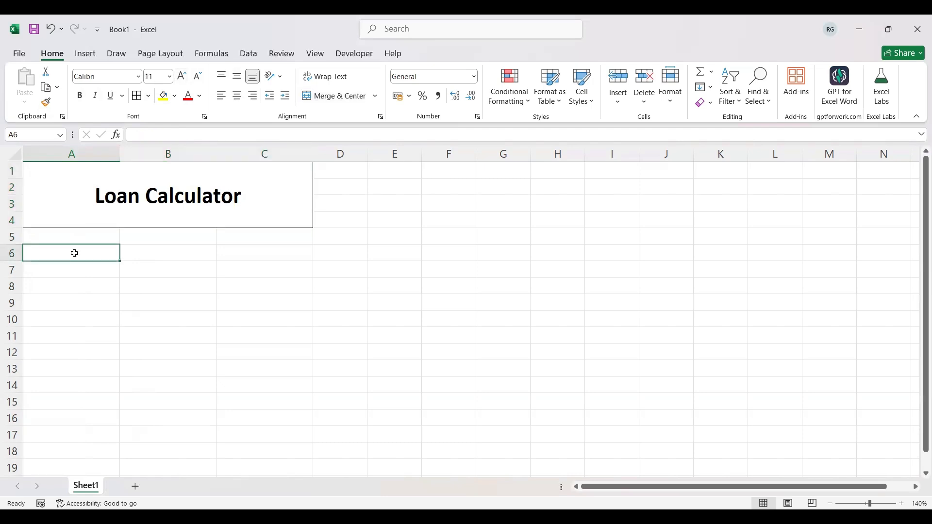
text(Loa)
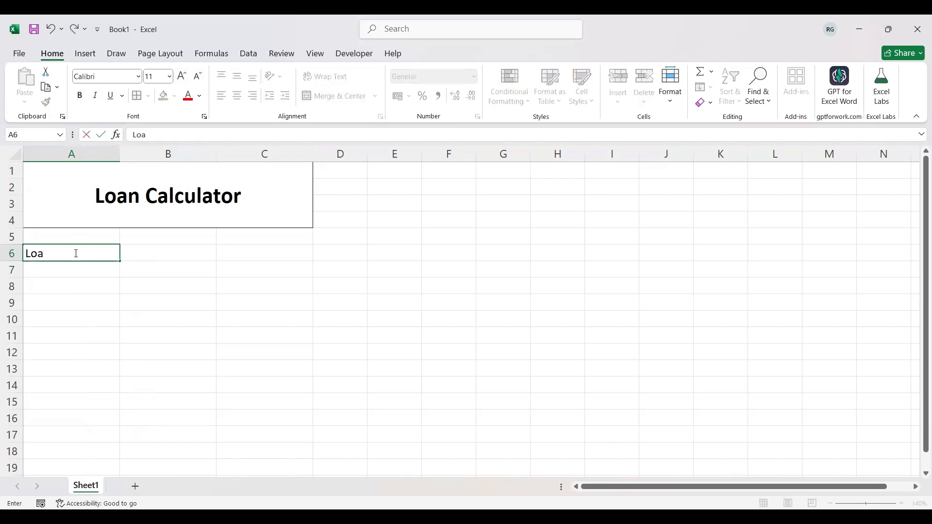
text(n Amount*)
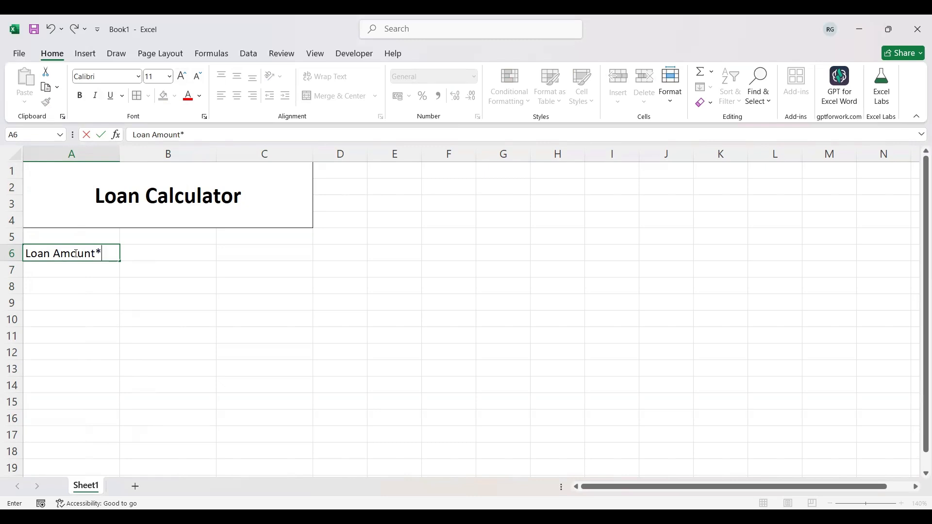
click(104, 252)
key(shift+Left)
click(190, 102)
- Enter the label "Rate % (Annual)" in cell A7
click(91, 267)
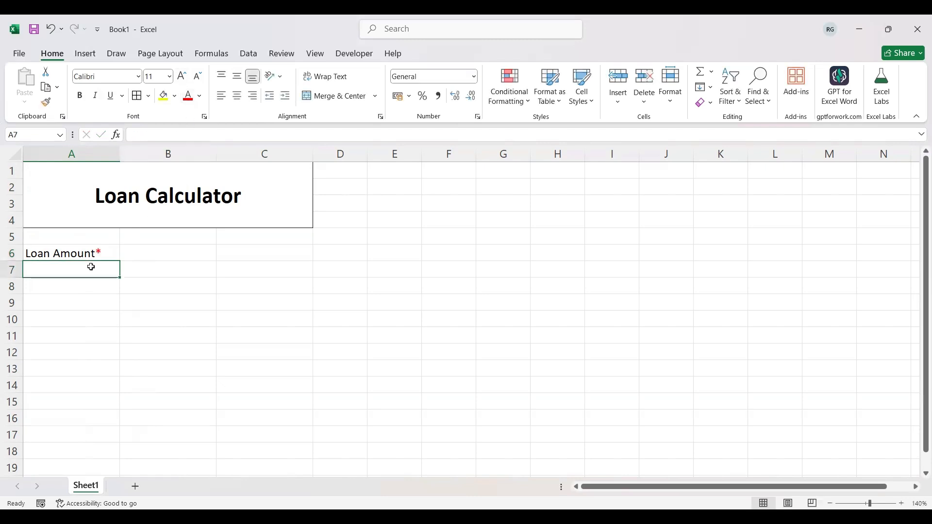
text(Rate )
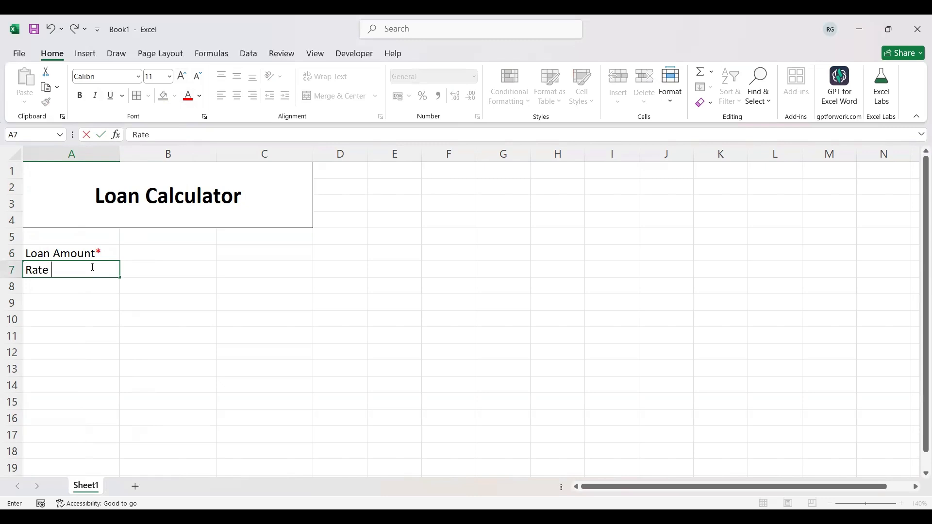
text(% (Annual))
key(Return)
- Merge and center columns A and B separately in each of rows 7, 6 and 8
key(Up)
key(shift+Right)
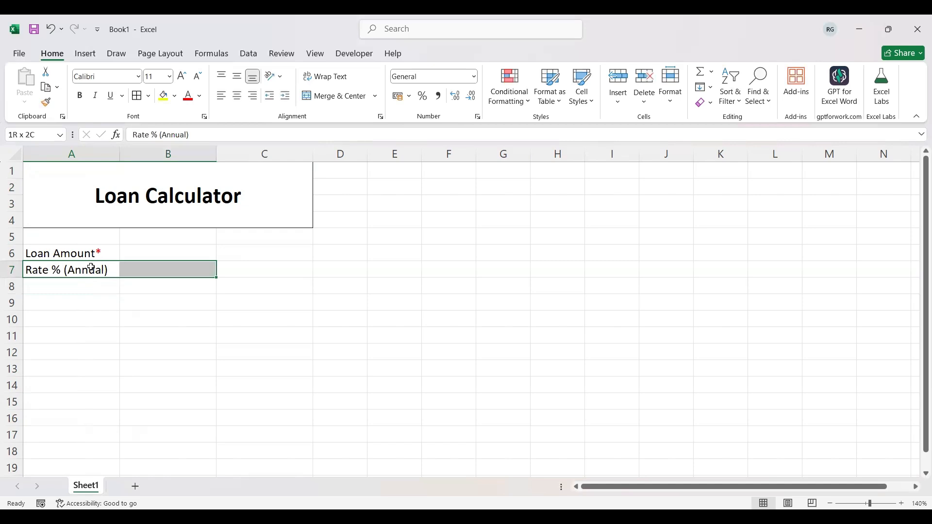
click(334, 96)
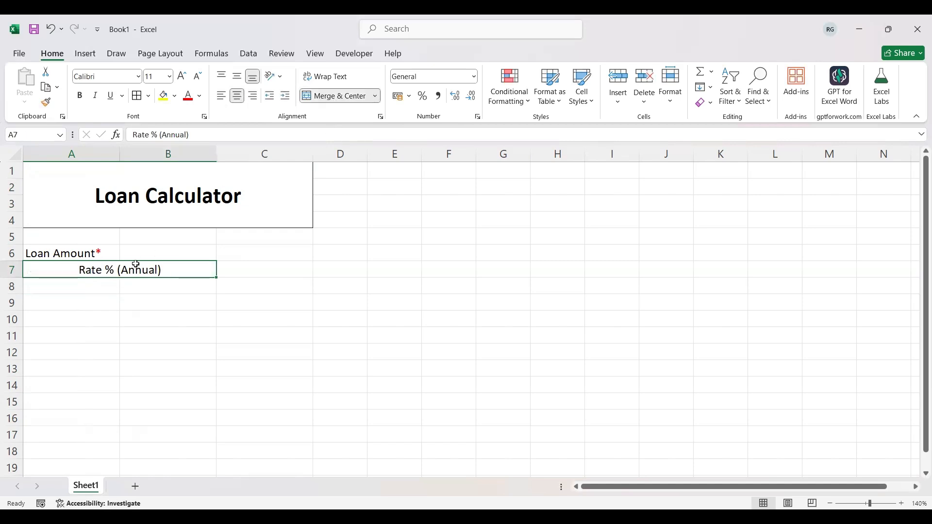
click(89, 254)
key(shift+Right)
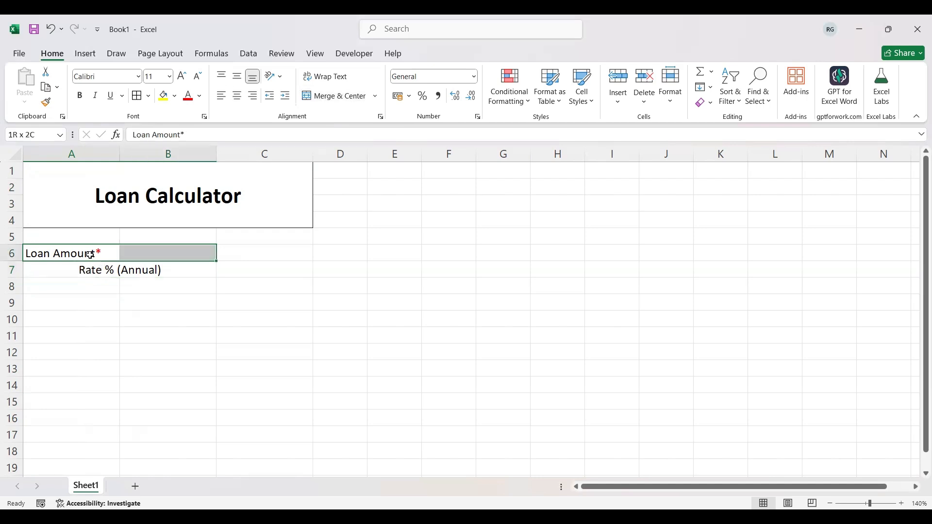
click(328, 97)
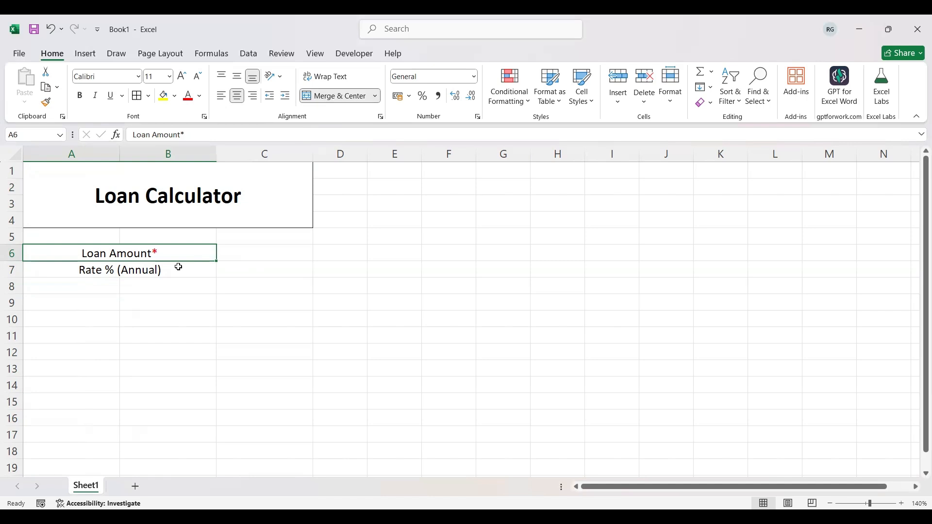
key(shift+Down)
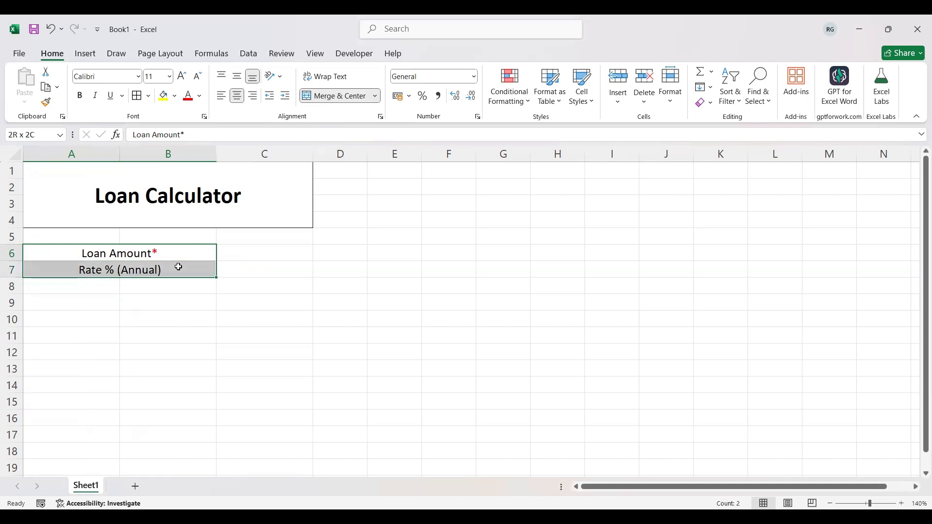
click(179, 267)
key(Down)
key(shift+Right)
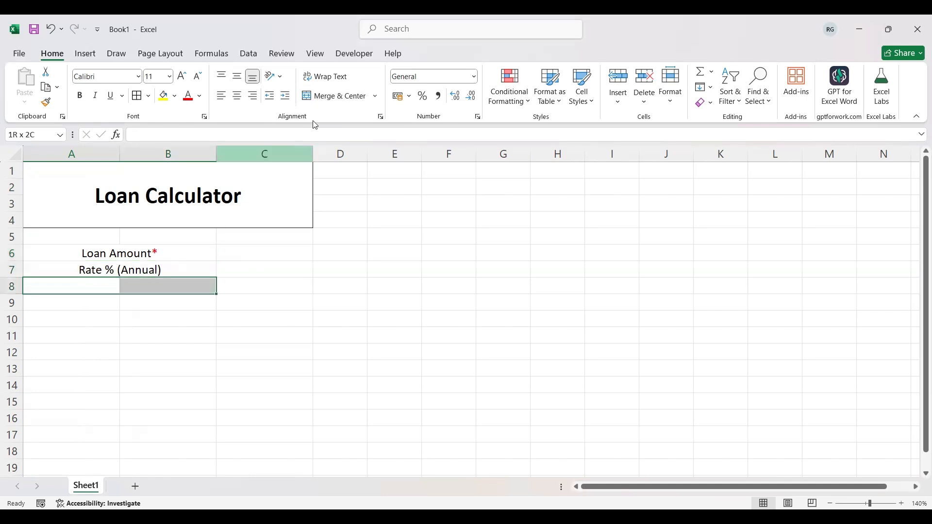
click(321, 95)
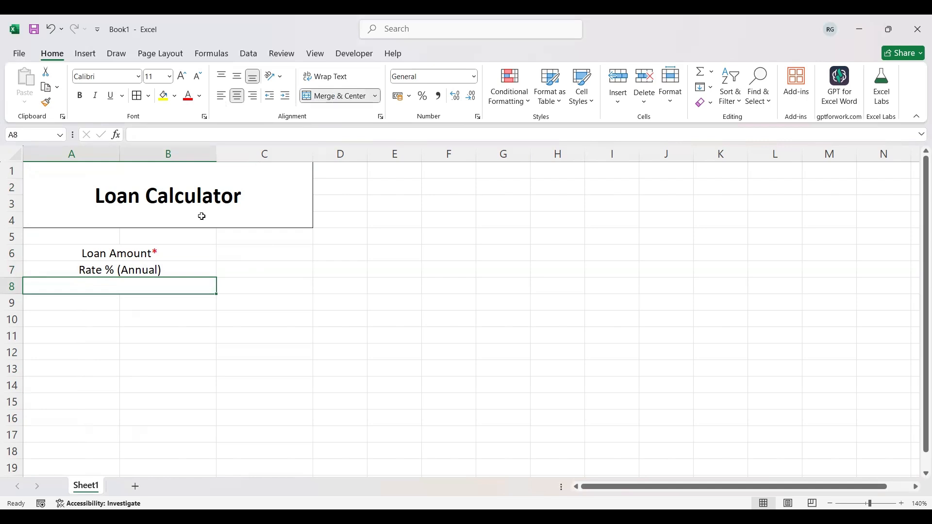
- Left-align the merged label cells in rows 6 to 8
click(155, 250)
key(shift+Down)
key(shift+Down)
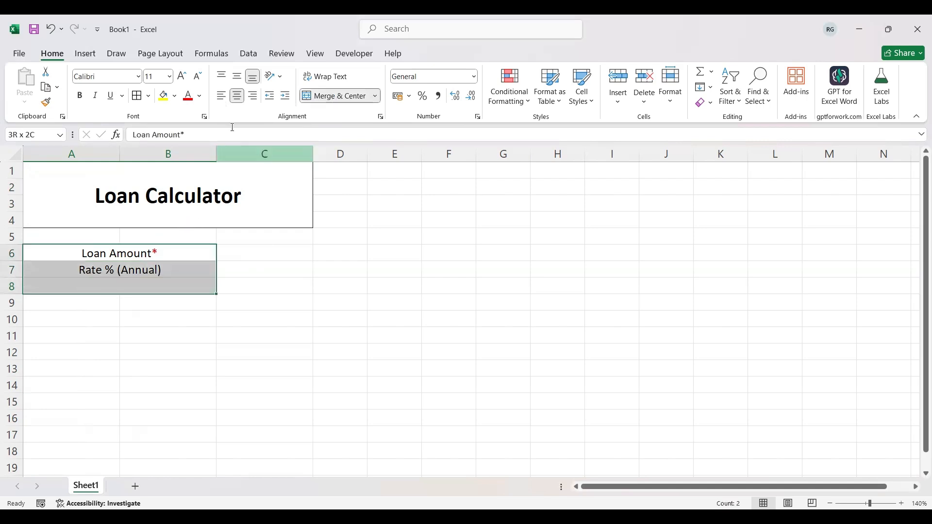
click(222, 97)
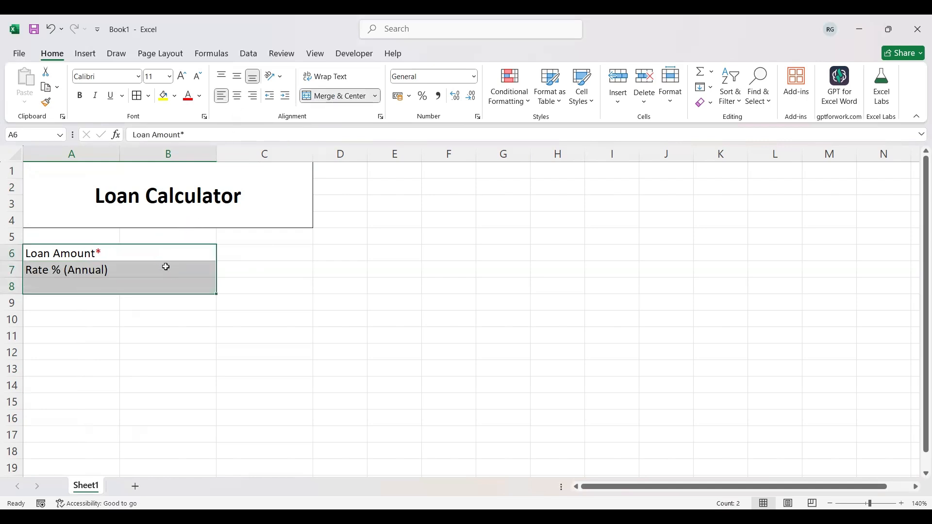
- Append an asterisk to the "Rate % (Annual)" label in cell A7 and color only the asterisk red
click(141, 268)
double_click(141, 268)
text(*)
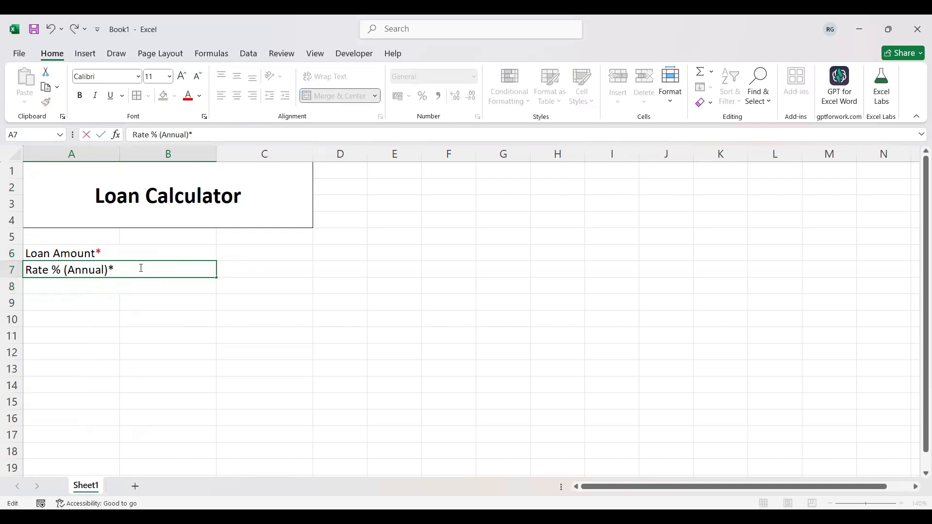
key(shift+Left)
click(188, 96)
key(Return)
- Enter the label "Tenure (Year)*" in cell A8 and color only its asterisk red
text(Tenure)
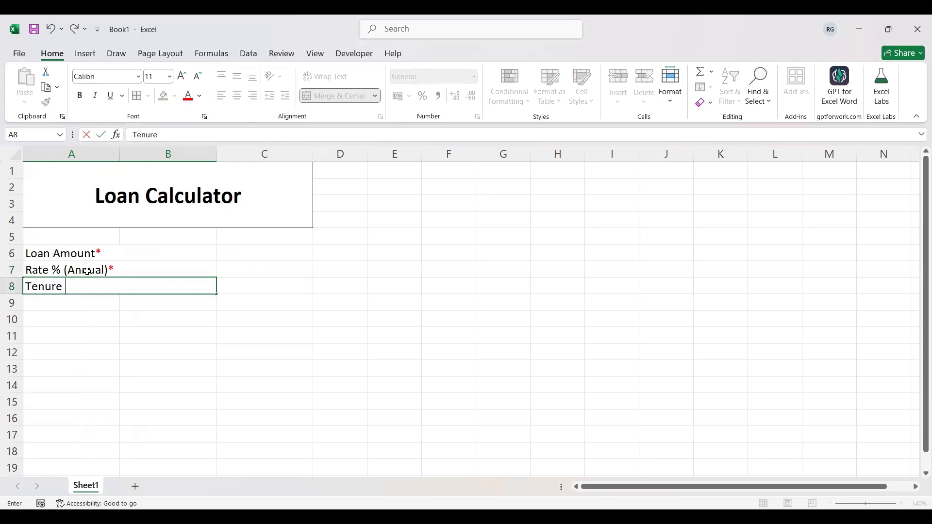
text( (Year)*)
double_click(118, 285)
click(117, 285)
double_click(118, 286)
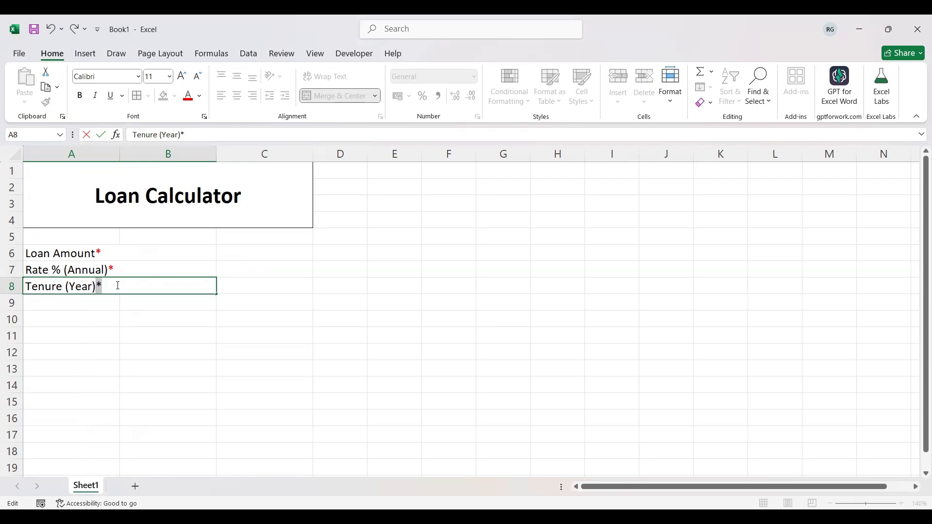
click(187, 95)
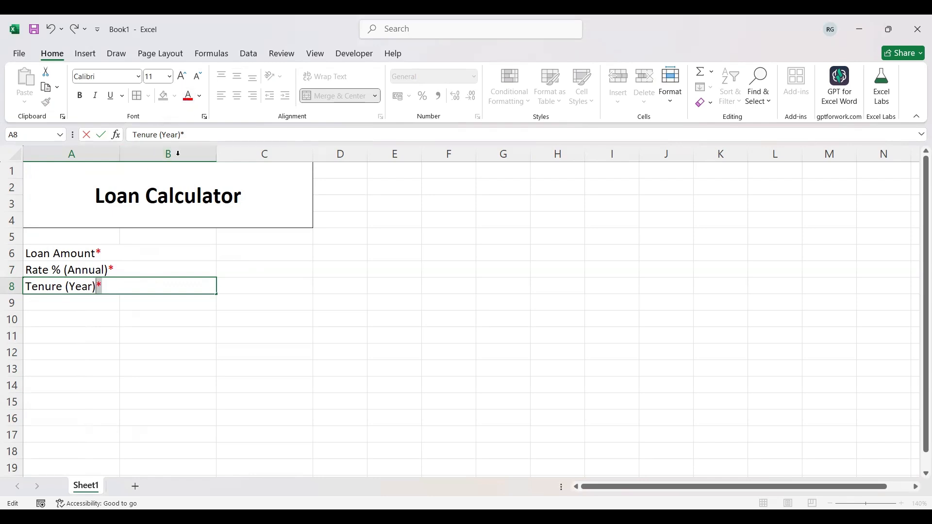
- Apply all borders to the input table in cells A6:C8
click(173, 255)
key(shift+Down)
key(shift+Down)
key(shift+Right)
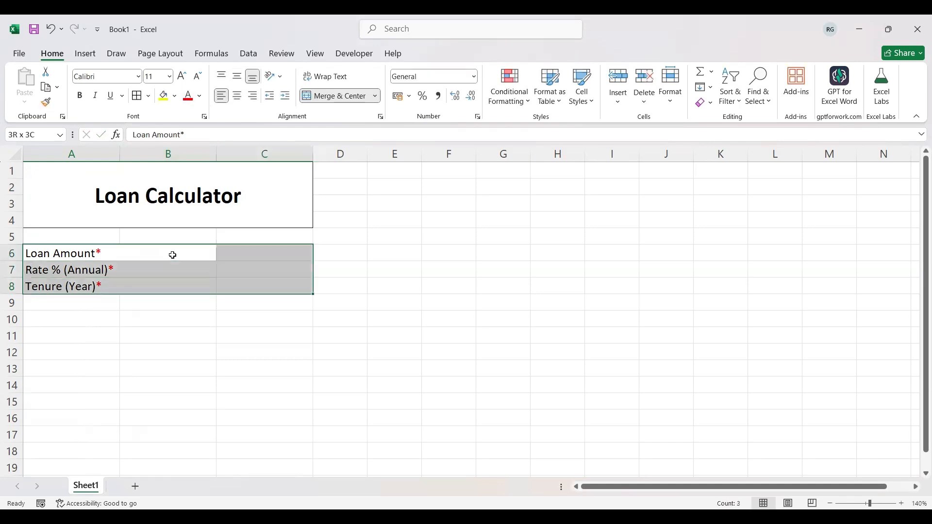
click(137, 95)
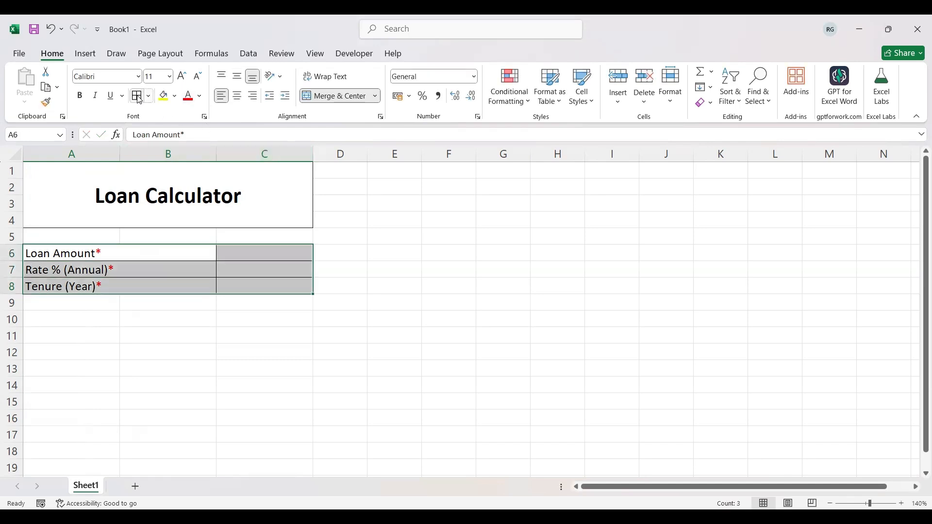
- Create a bordered row 10 with the label "EMI" in cell A10 and cells B10:C10 merged and centered
click(84, 320)
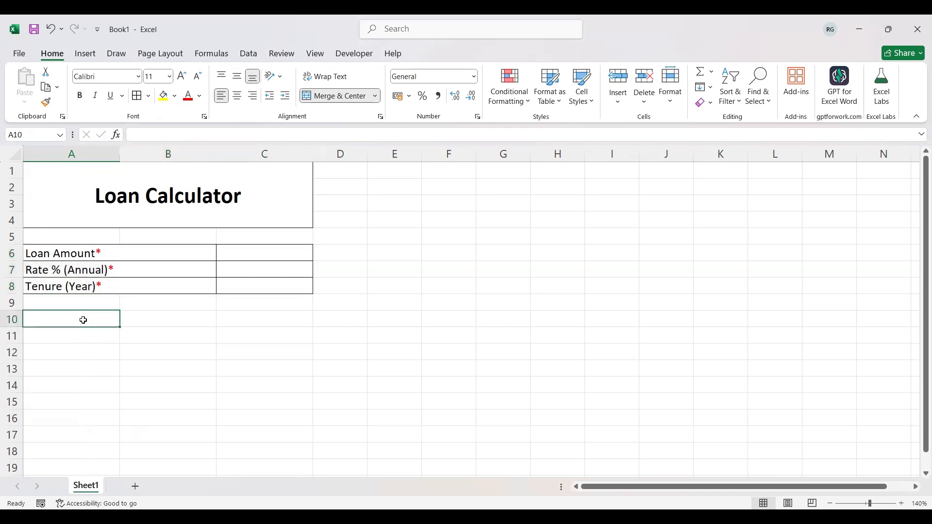
text(EMI)
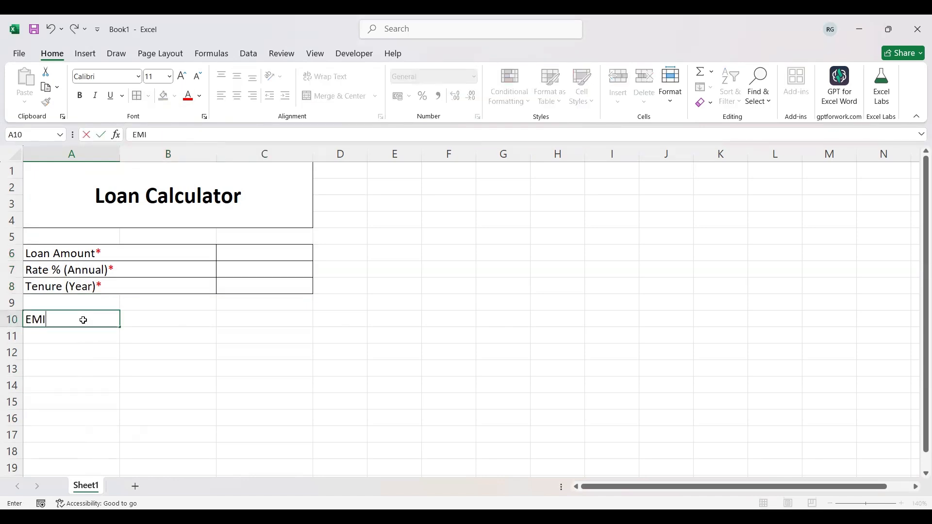
key(Tab)
key(shift+Right)
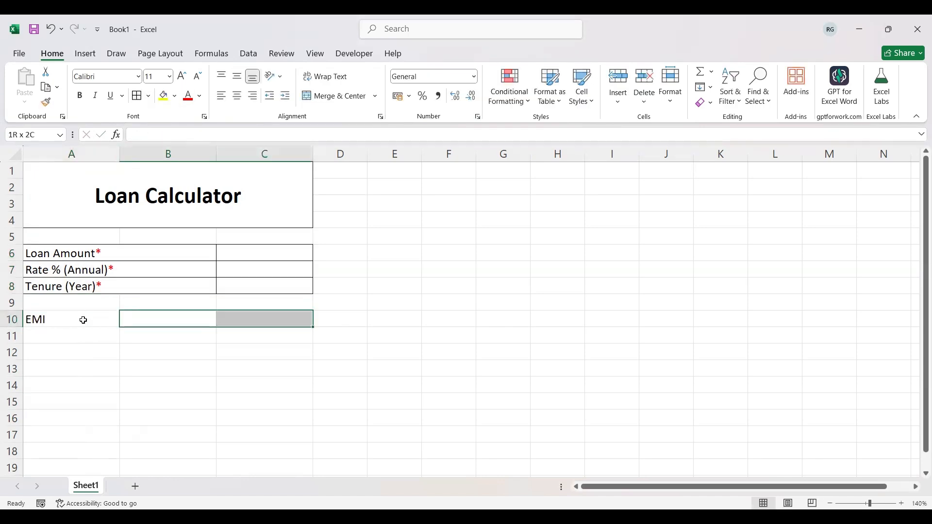
click(329, 97)
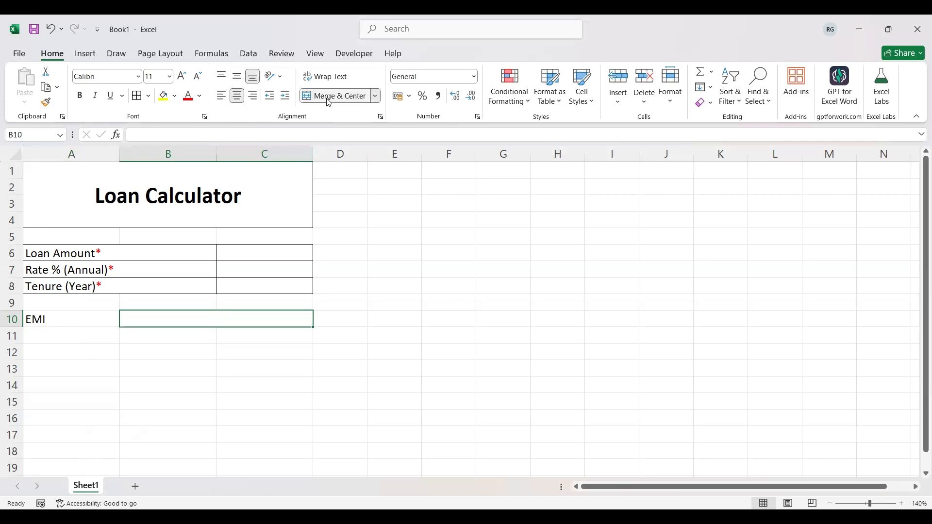
click(96, 325)
key(shift+Right)
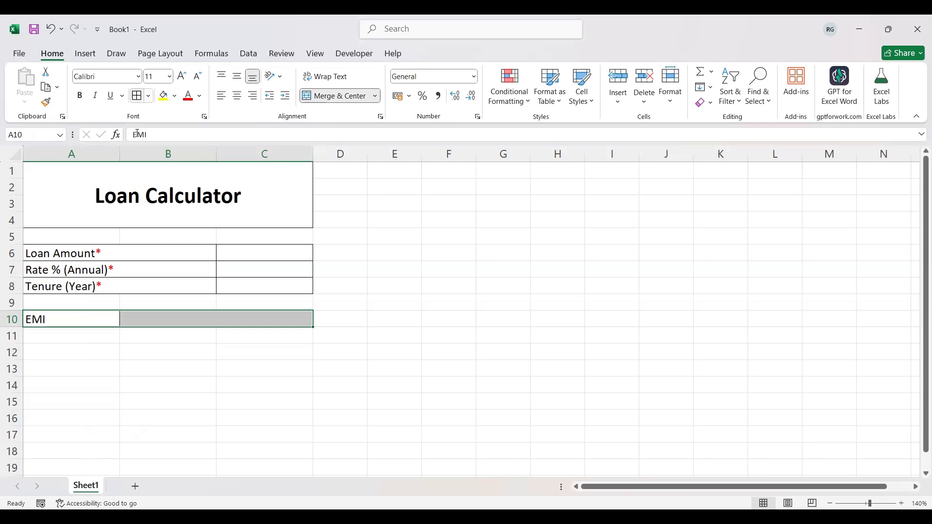
- Enter the column headers "Month", "Principal PMt" and "Interest PMT" in cells A12 to C12
click(113, 348)
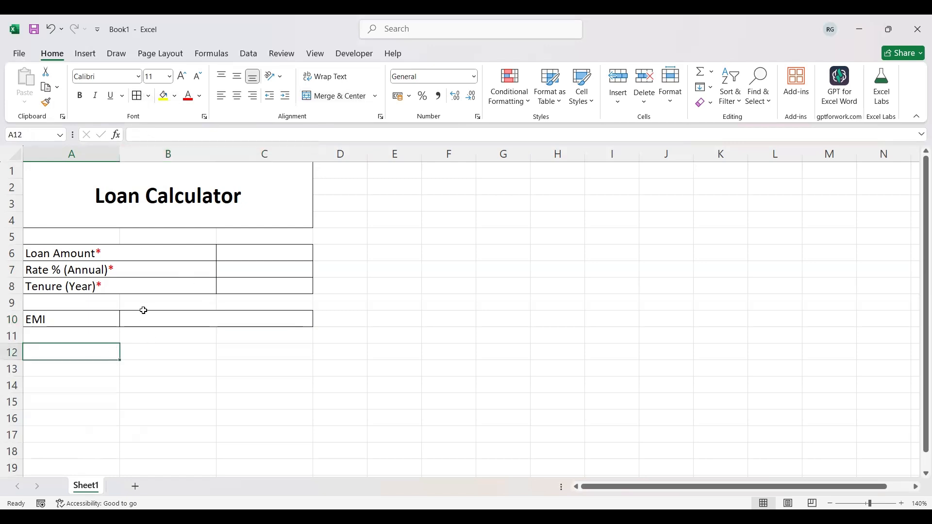
text(Month)
key(Tab)
text(P)
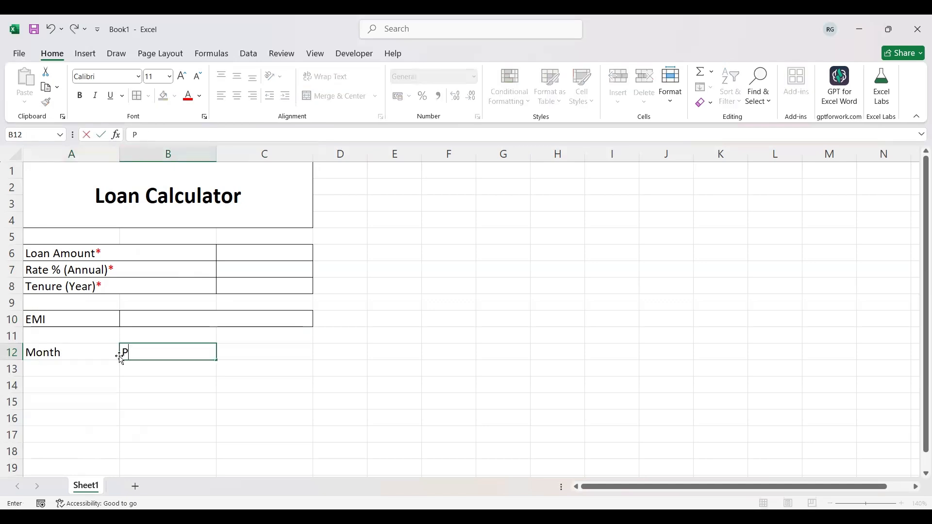
text(rincipal PMt)
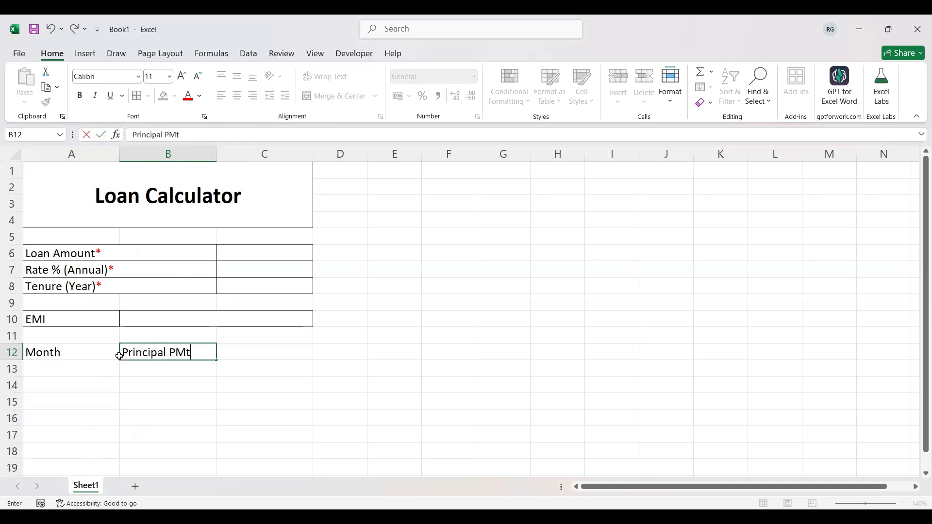
key(Tab)
text(Interest)
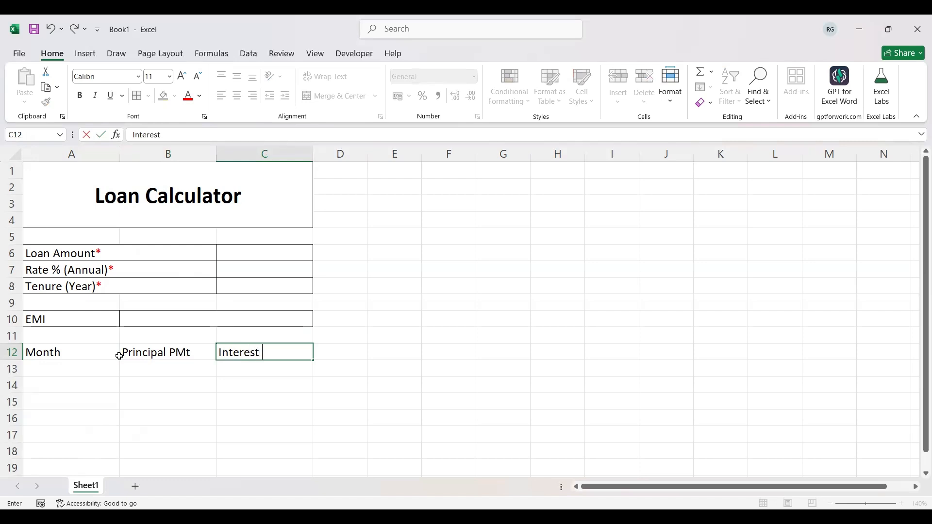
text(PMT)
- Correct the header in cell B12 to "Principal PMT"
click(120, 357)
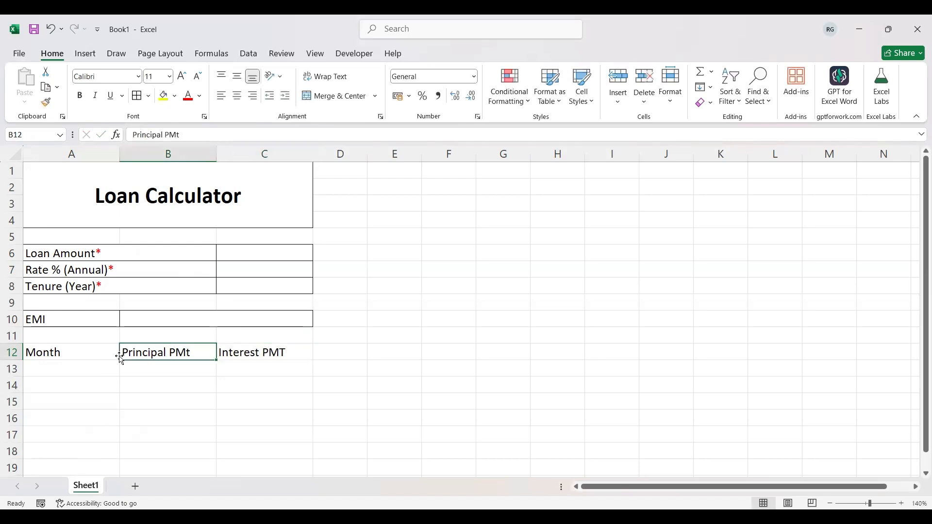
key(F2)
key(BackSpace)
text(T)
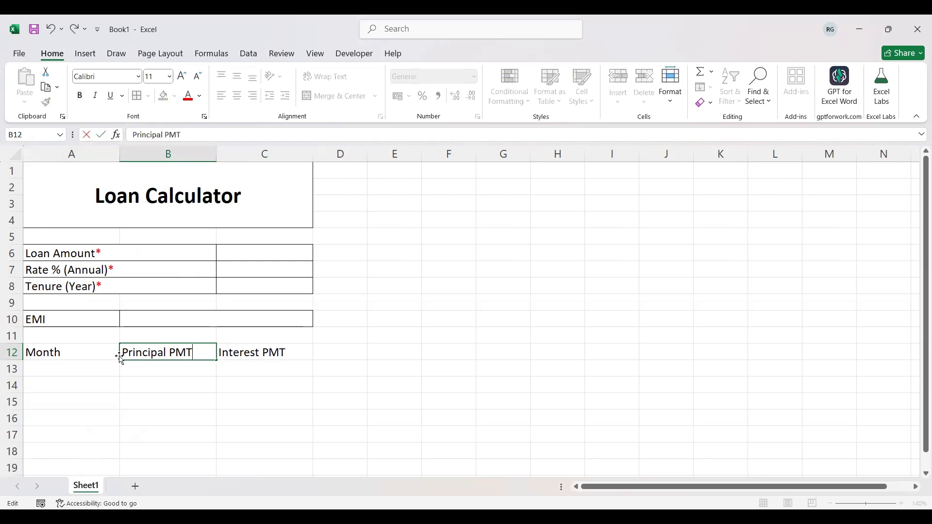
key(Return)
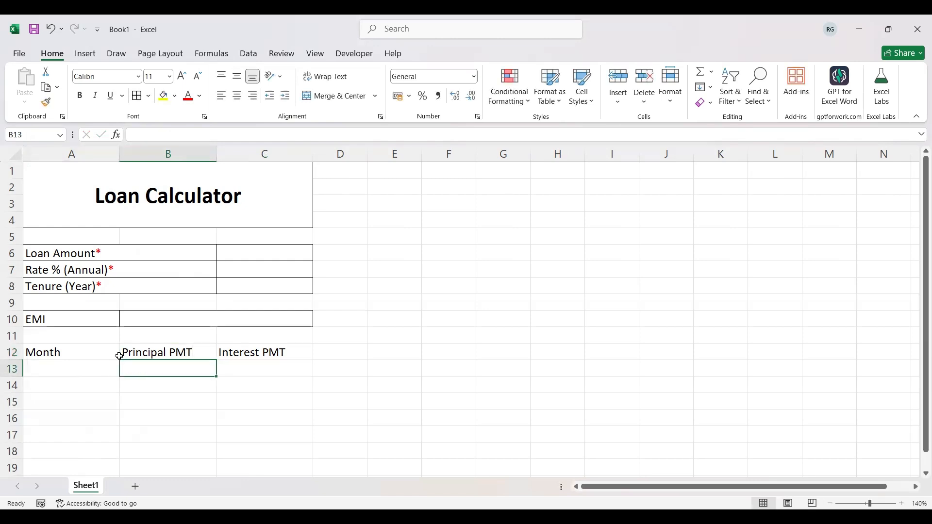
- Apply all borders to the header cells A12:C12
click(121, 358)
drag(117, 354, 265, 352)
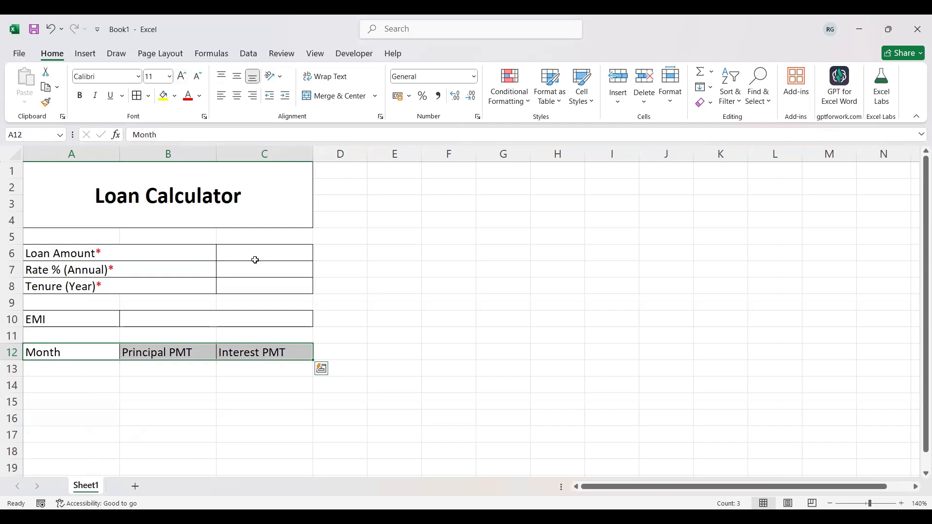
click(187, 322)
click(243, 253)
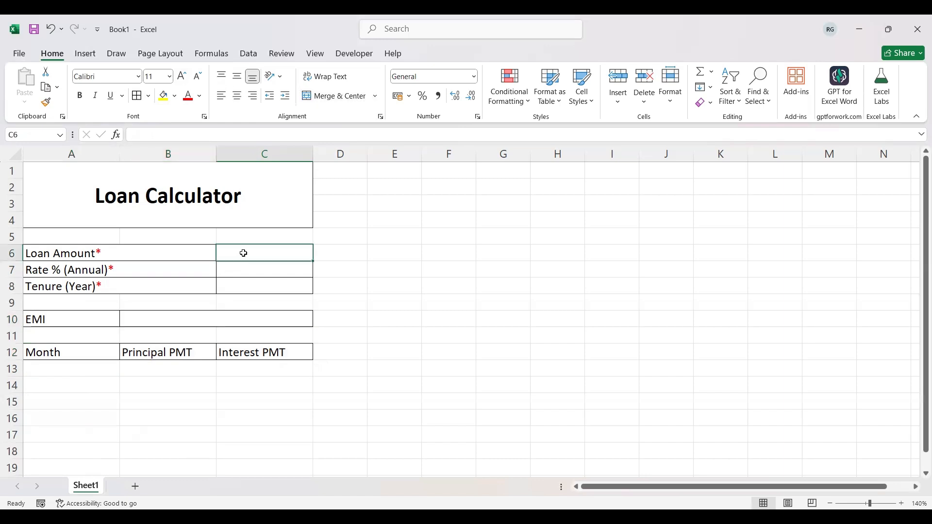
key(shift+Down)
key(shift+Down)
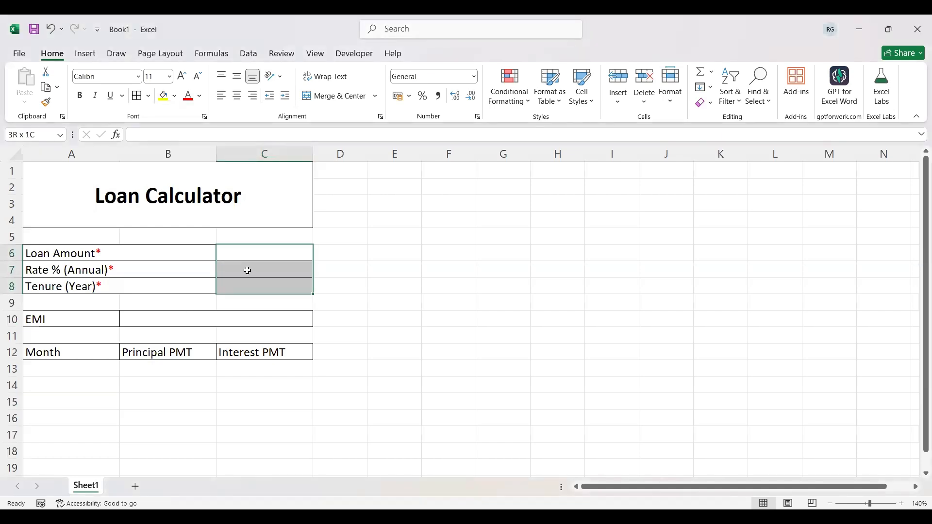
click(229, 320)
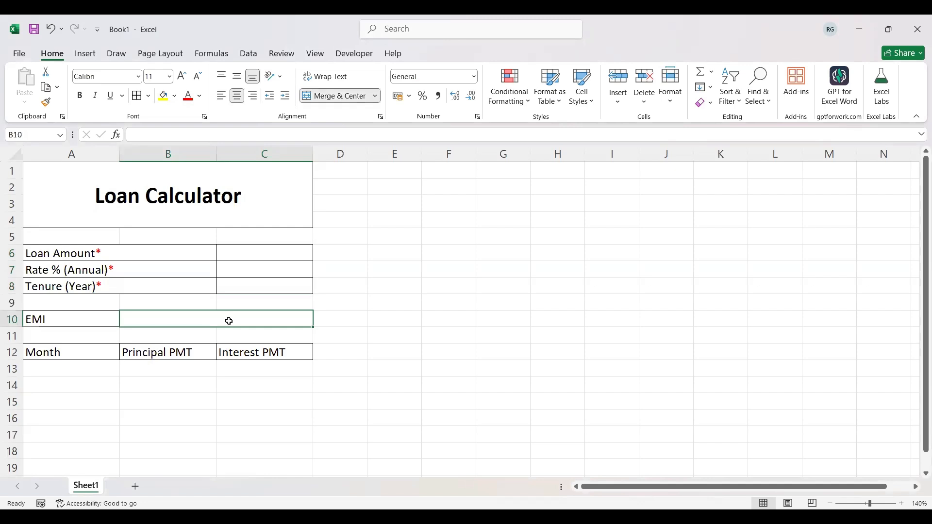
- Enter a loan amount of 200000 in cell C6 and apply the rupee accounting number format
click(274, 252)
text(200000)
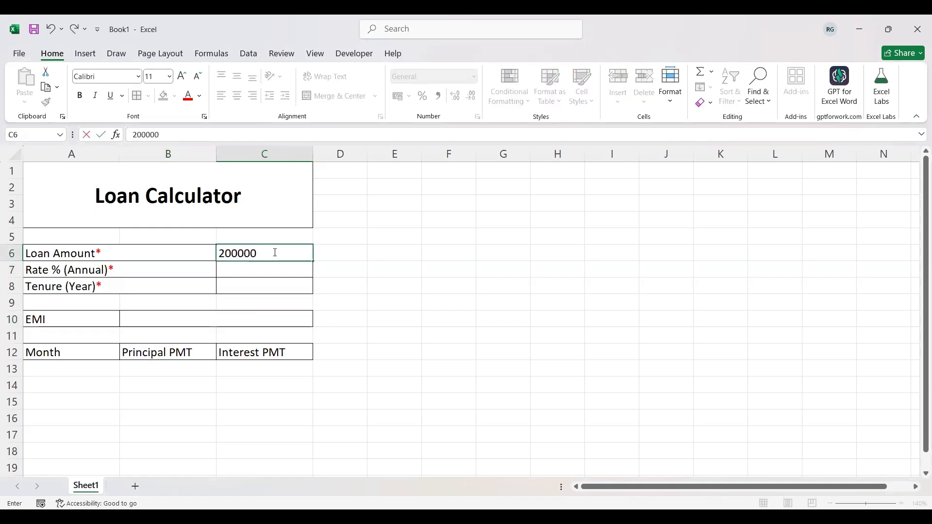
key(Return)
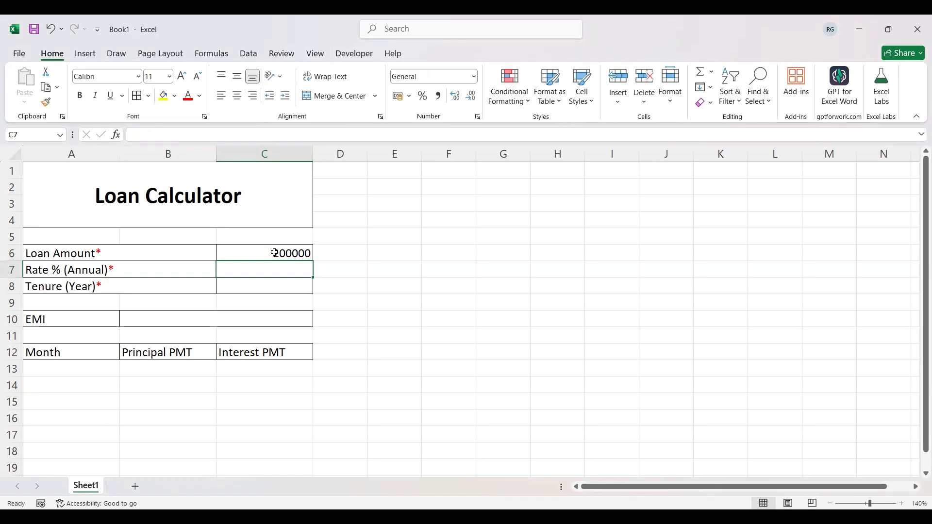
click(274, 252)
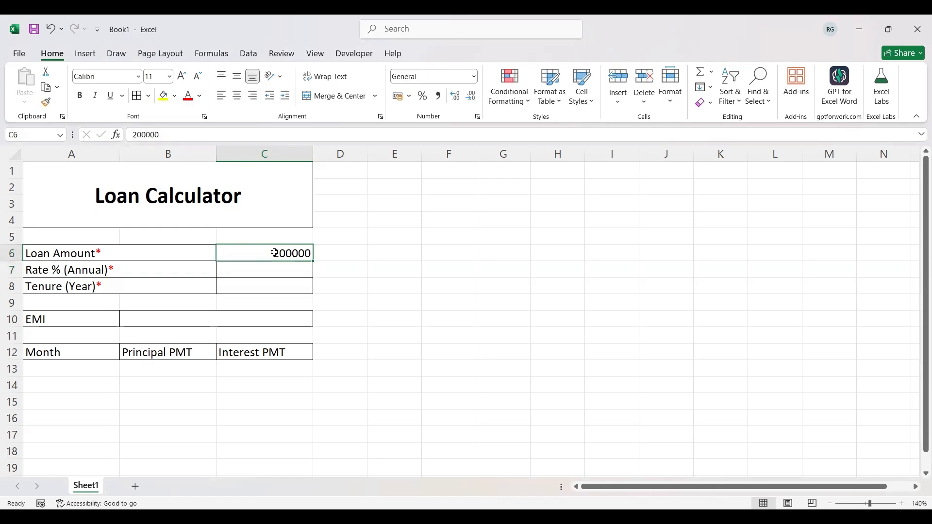
click(403, 97)
- Enter an annual rate of 11.55% in cell C7 and a tenure of 10 years in cell C8
click(261, 272)
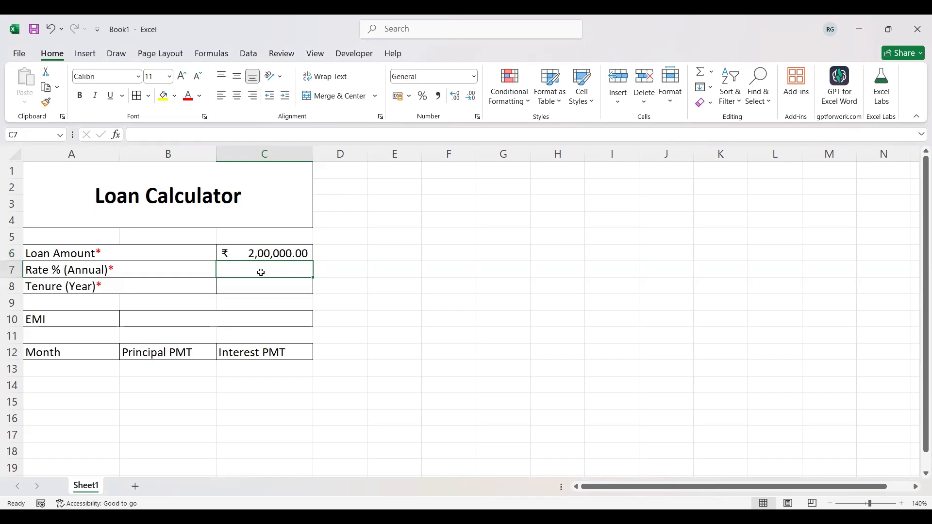
text(11.55)
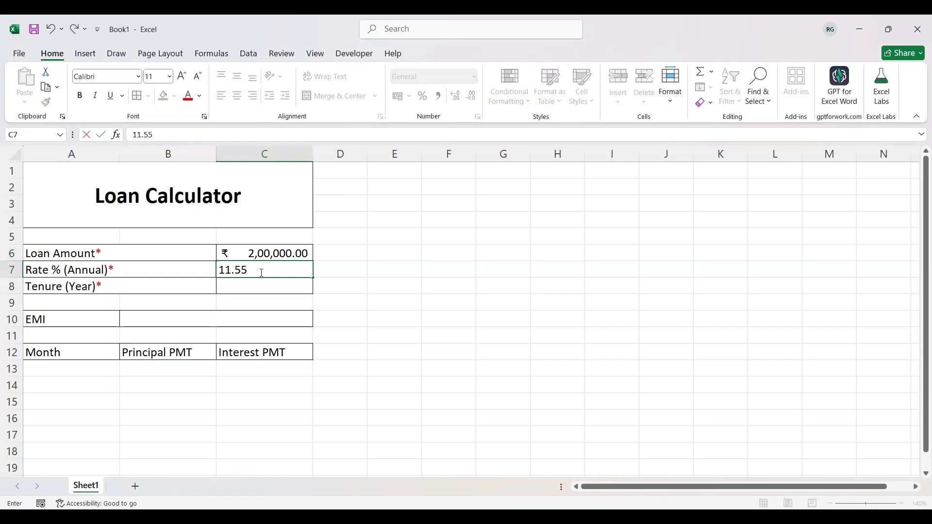
text(%)
key(Return)
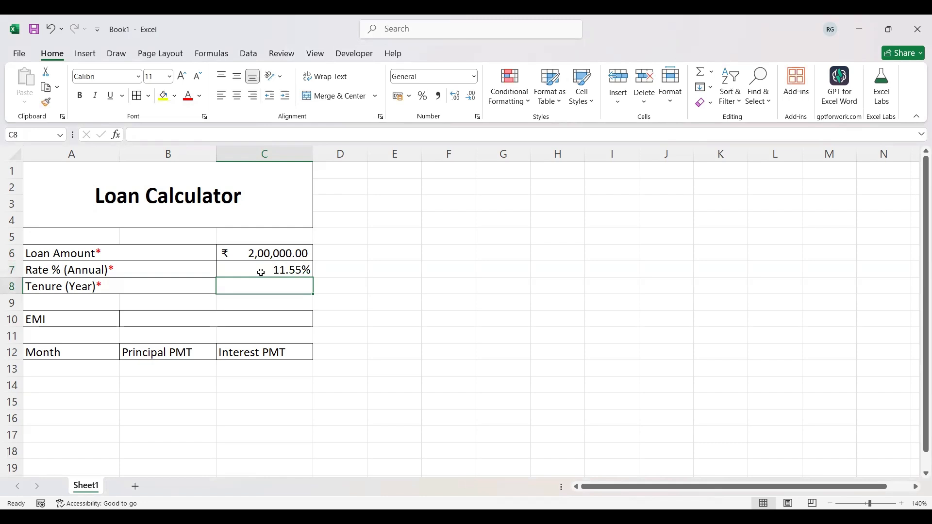
text(10)
key(Return)
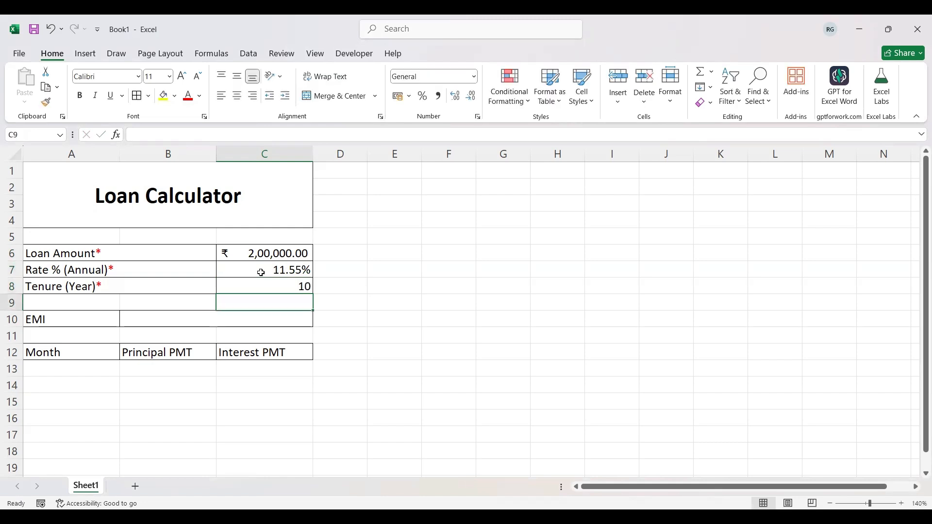
- Start an IF formula in the EMI cell B10 with the blank-input test OR(C6="",C7="",C8="")
key(Down)
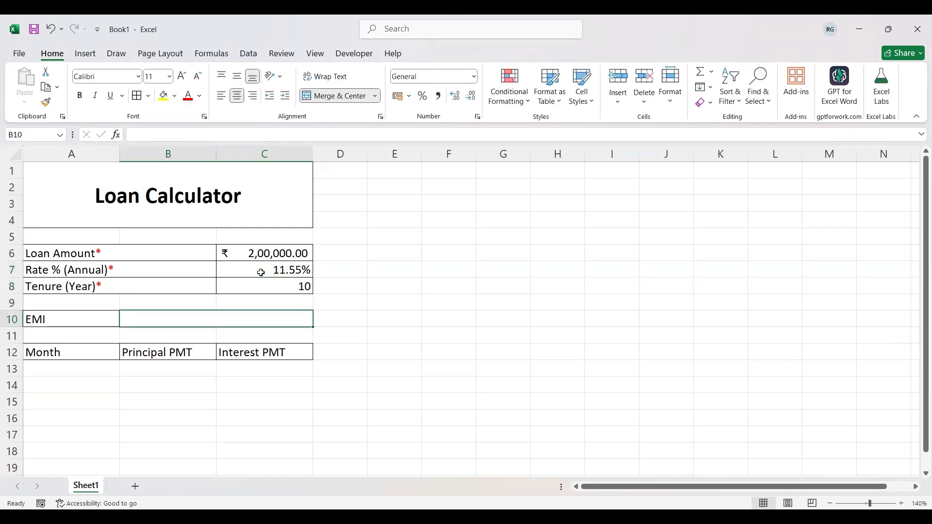
text(=i)
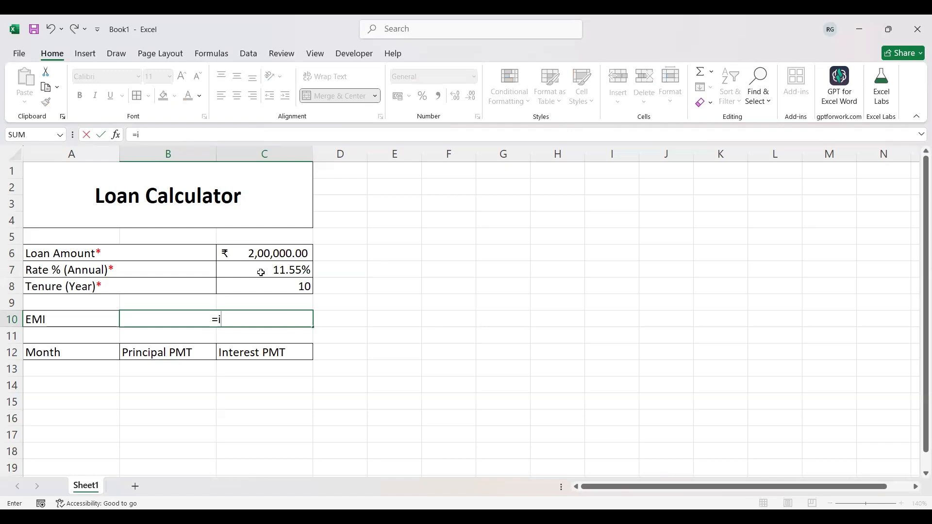
key(Tab)
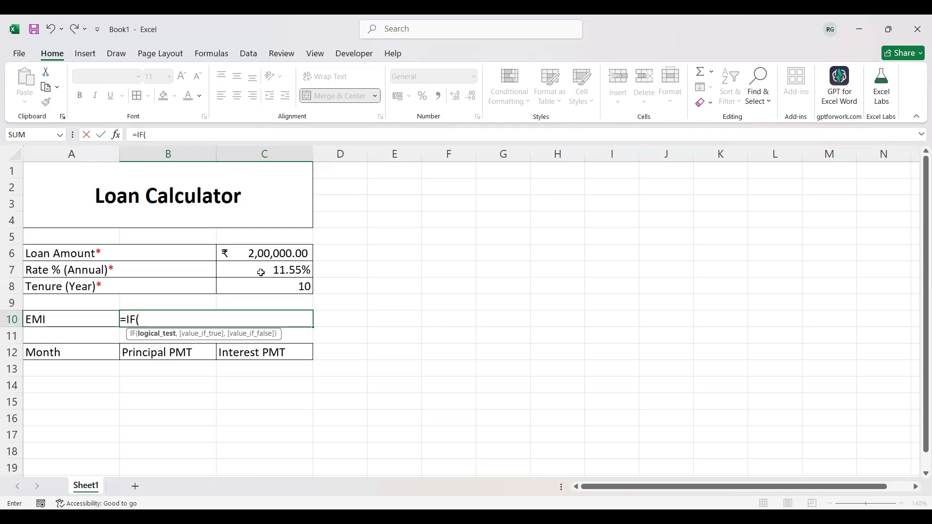
text(OR()
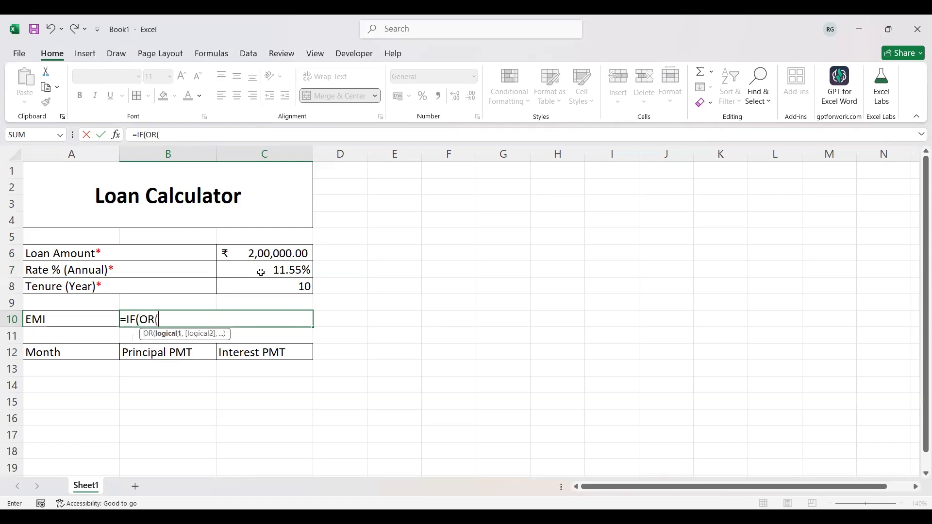
click(278, 254)
text(="")
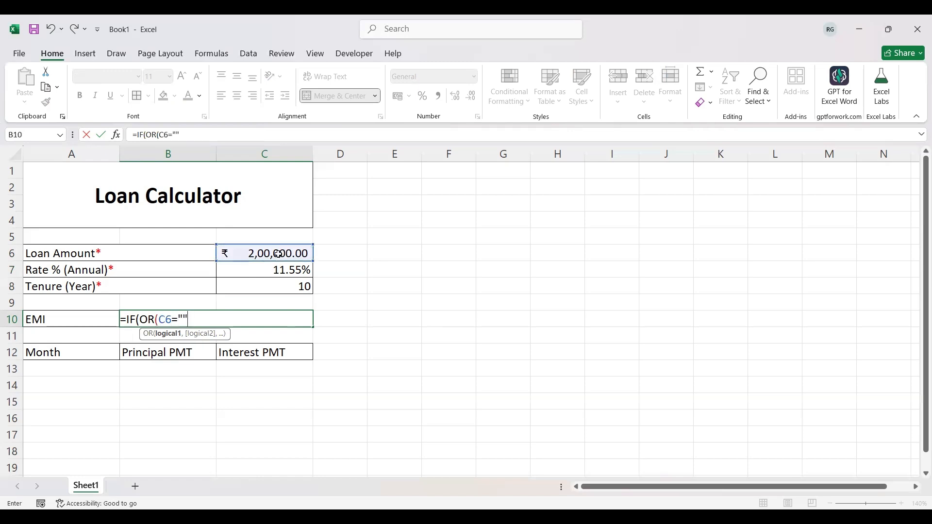
text(,)
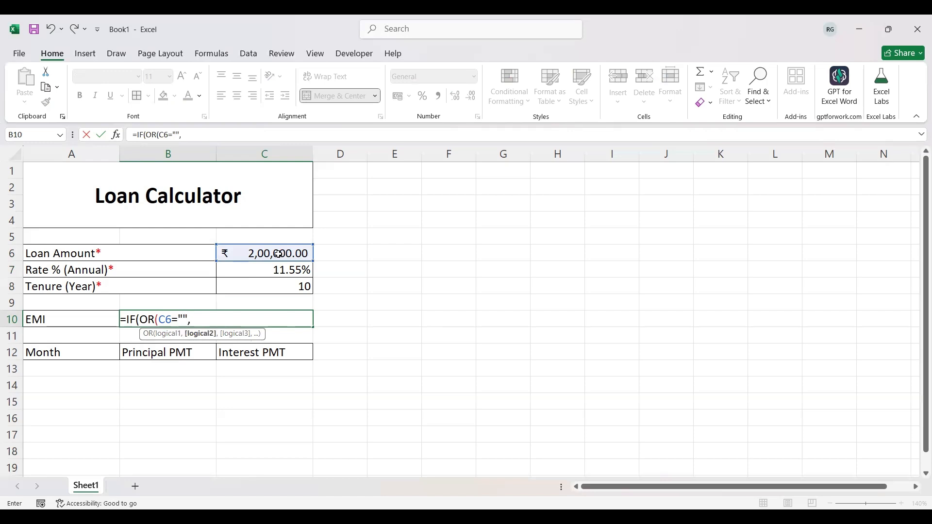
click(301, 269)
text(="")
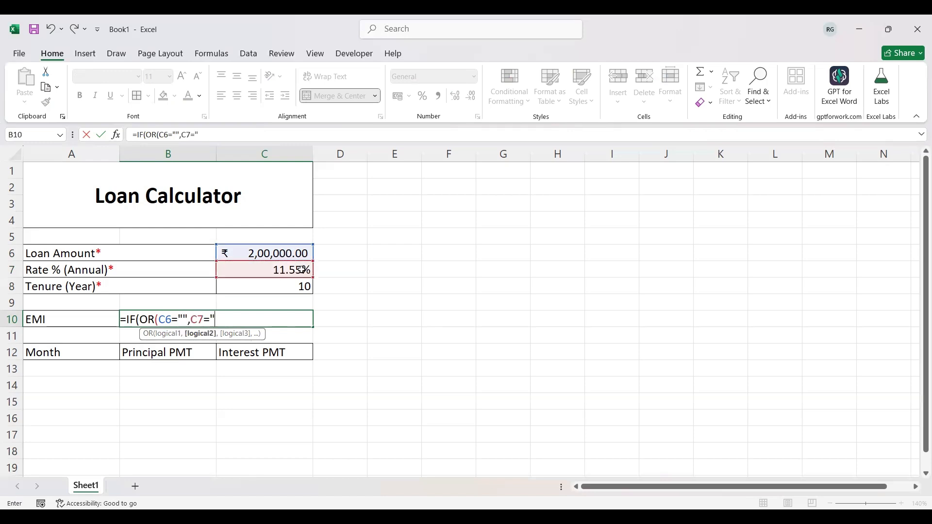
text(,)
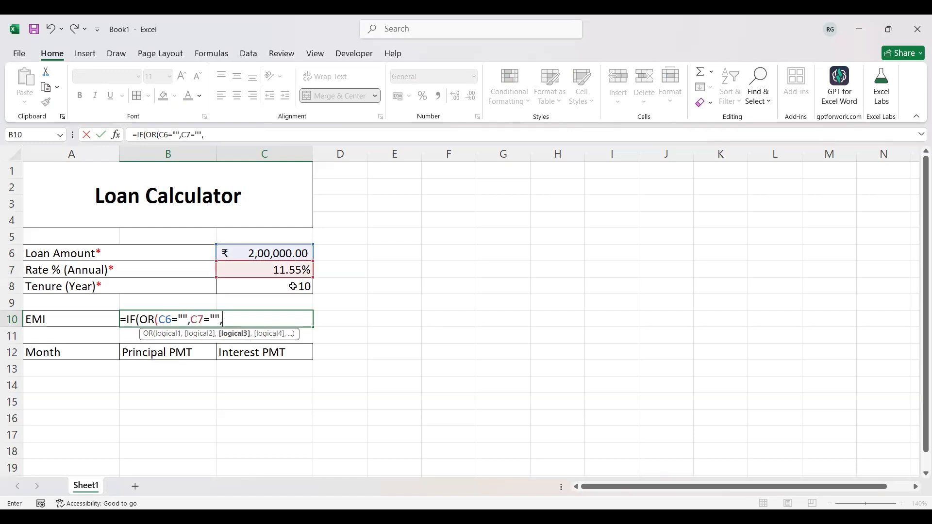
click(292, 286)
text(=""))
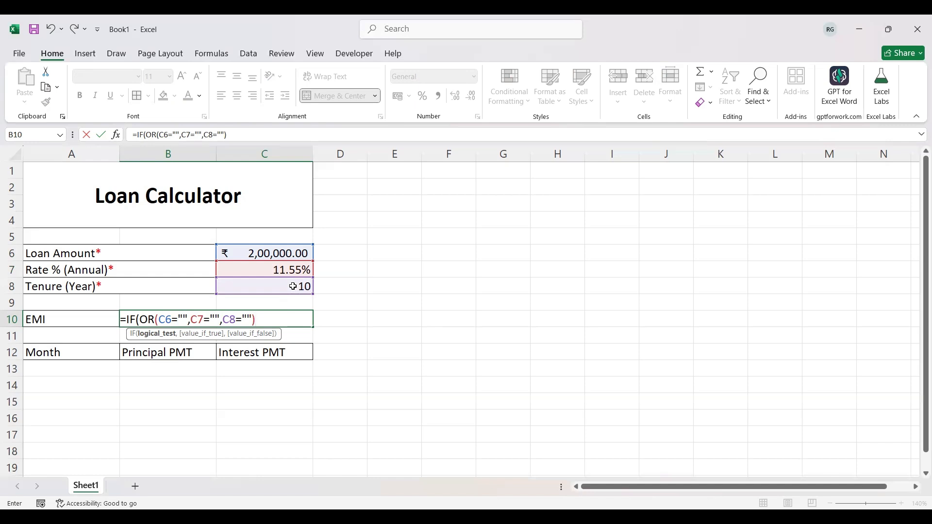
- Add "Enter All Required Field" as the formula's value-if-true text
text(,")
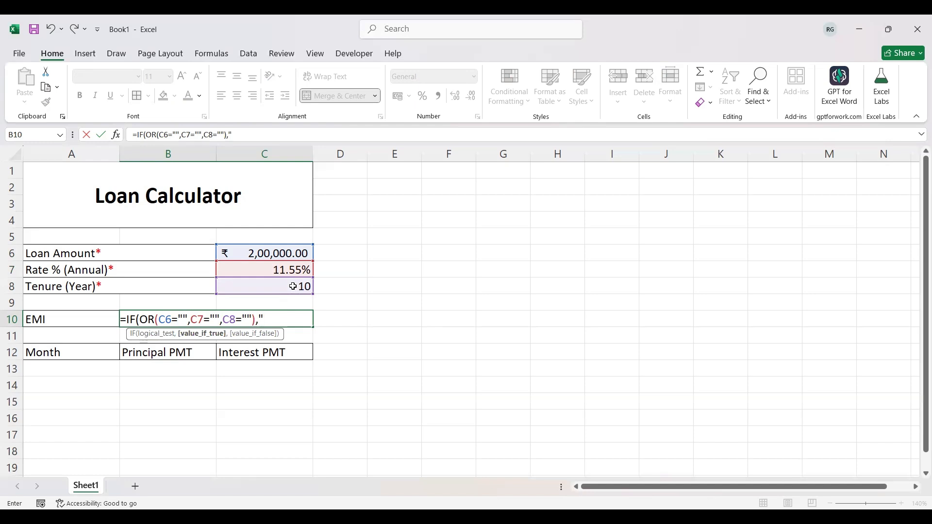
text(Enter All)
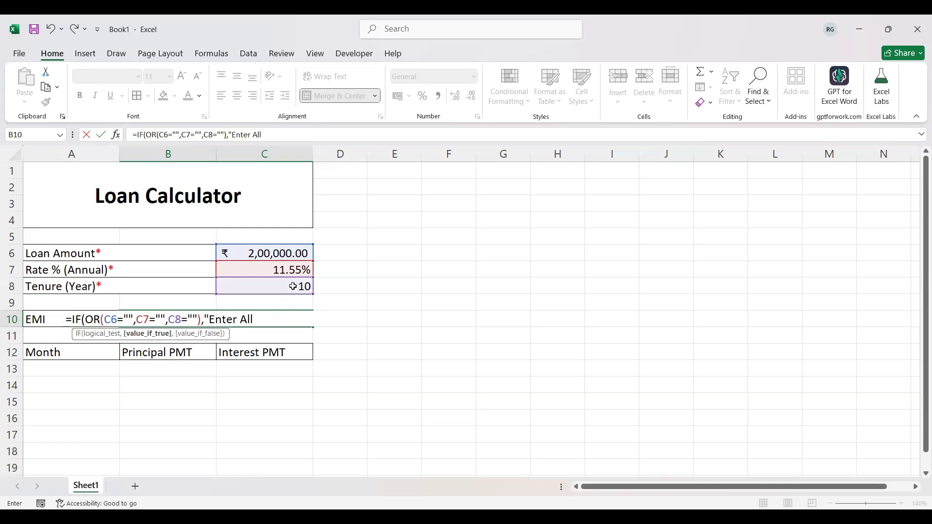
text( Required Fi)
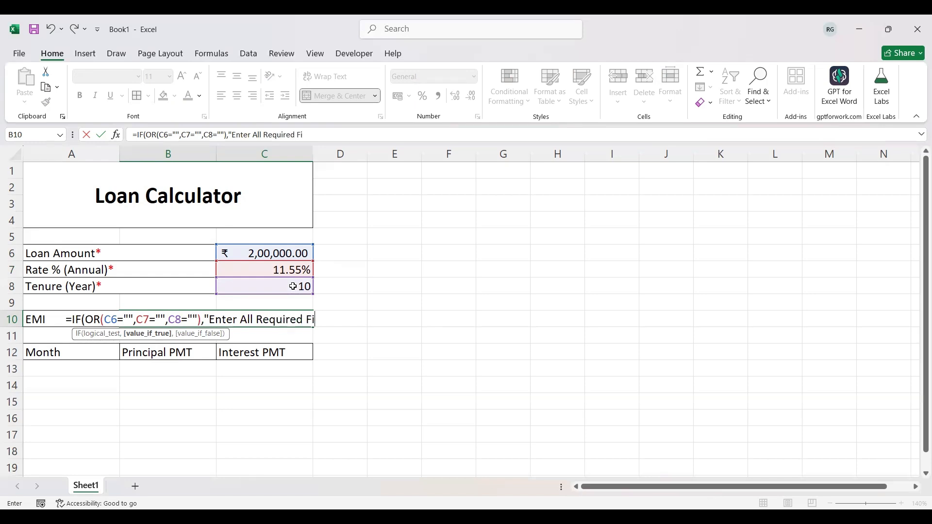
text(eld",)
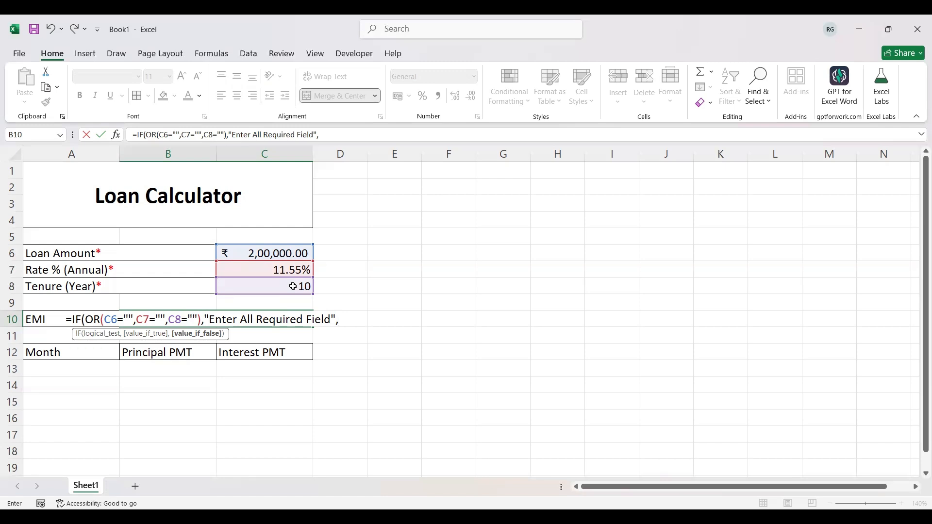
- Complete the EMI formula with PMT(C7/12,C8*12,-C6) as its value-if-false argument and enter it
text(PMT()
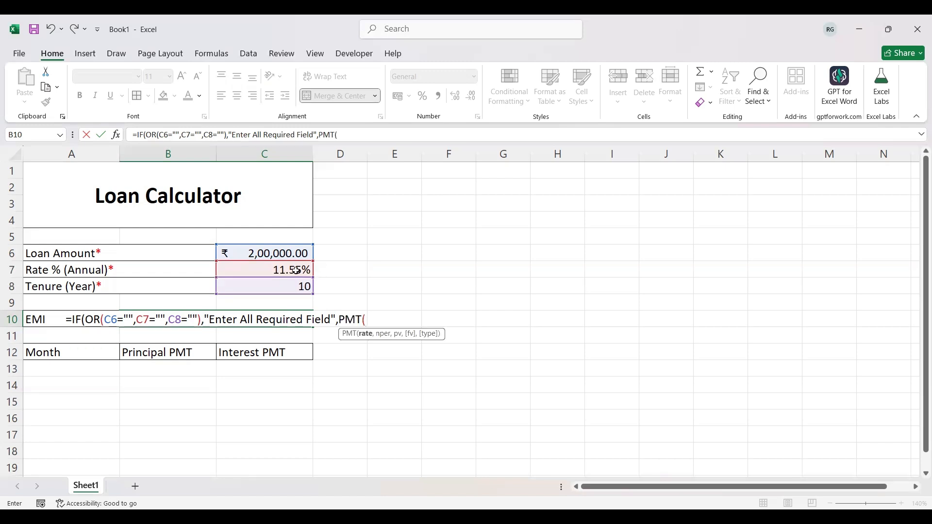
click(296, 270)
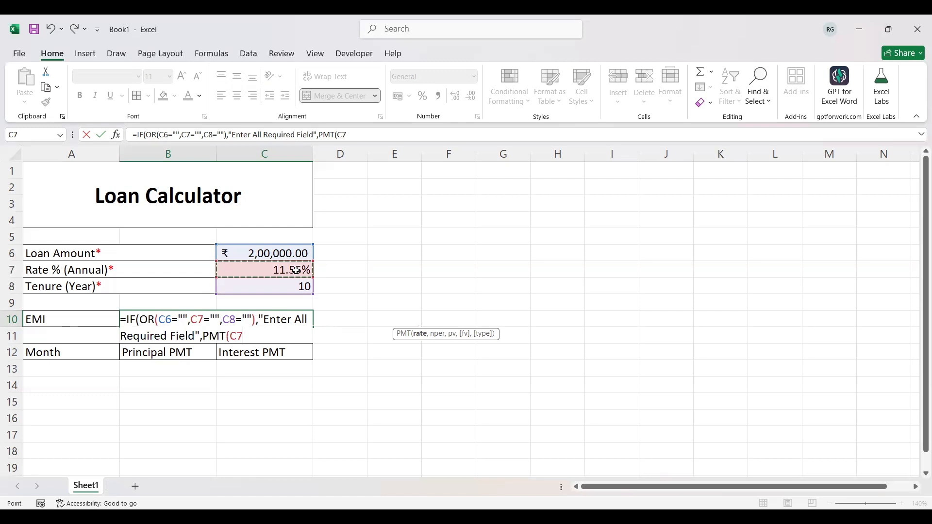
text(/12,)
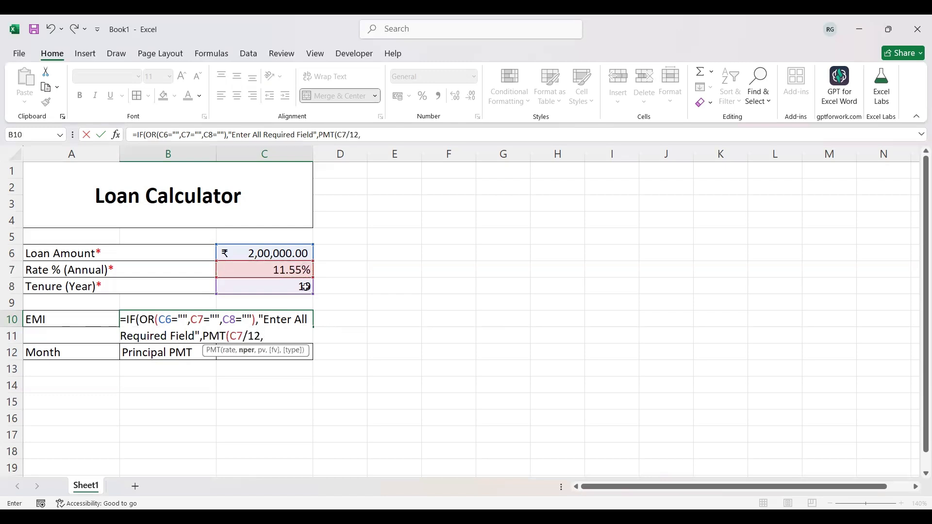
click(306, 287)
text(*1)
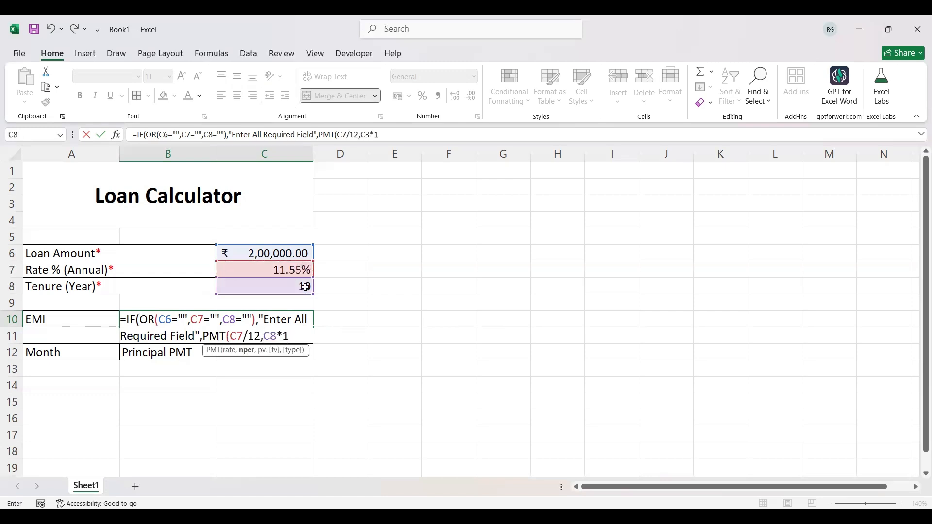
text(2,-)
click(276, 253)
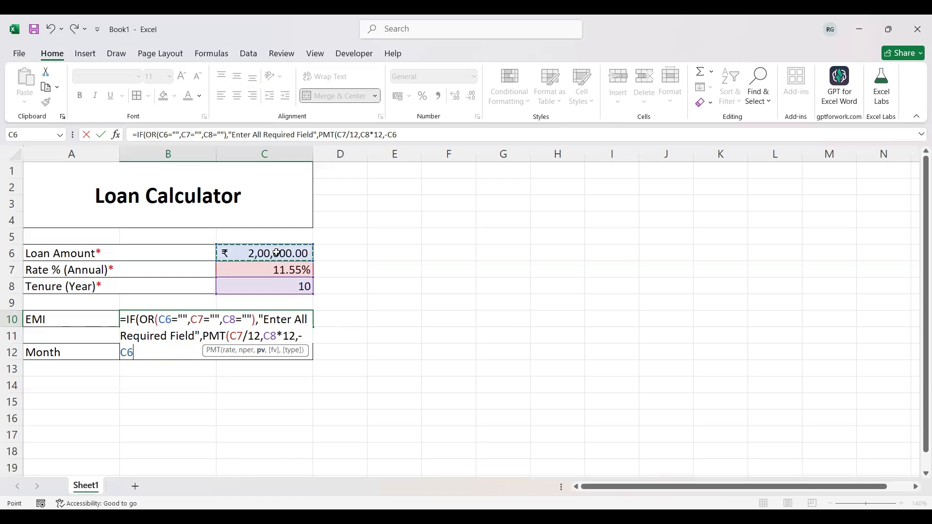
text())
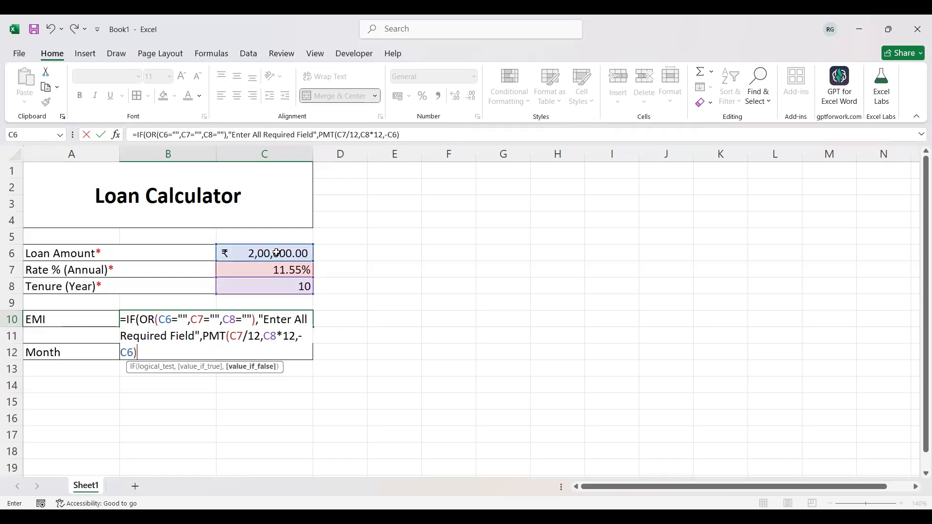
text())
key(Return)
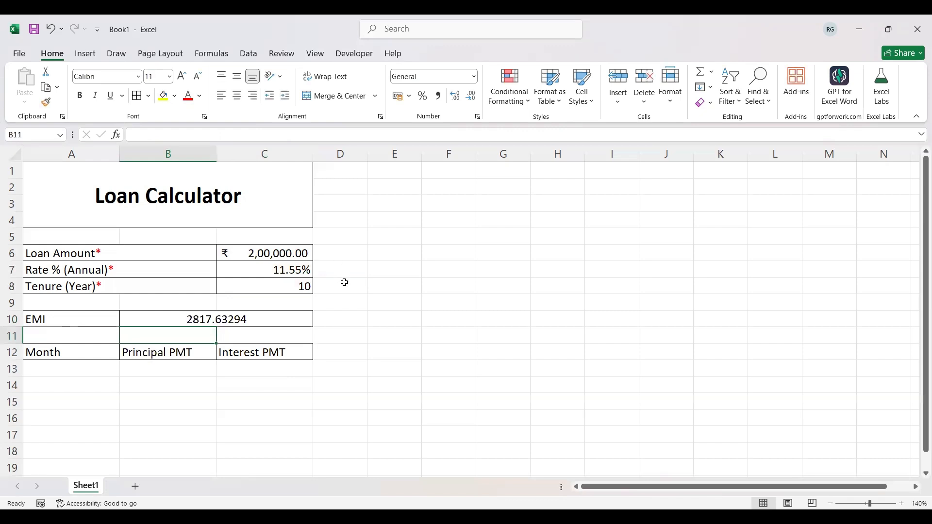
- Apply the rupee accounting number format to the EMI result in B10 and review its formula without changing it
click(290, 317)
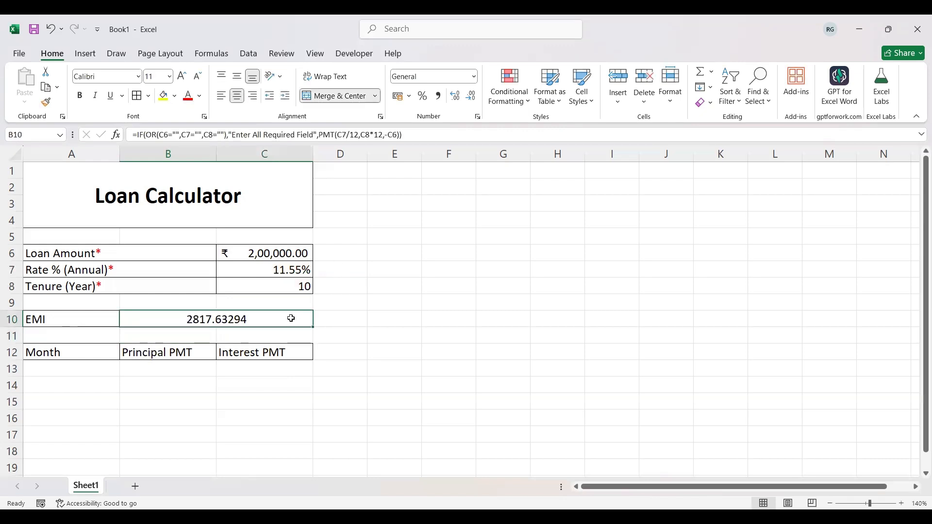
click(399, 98)
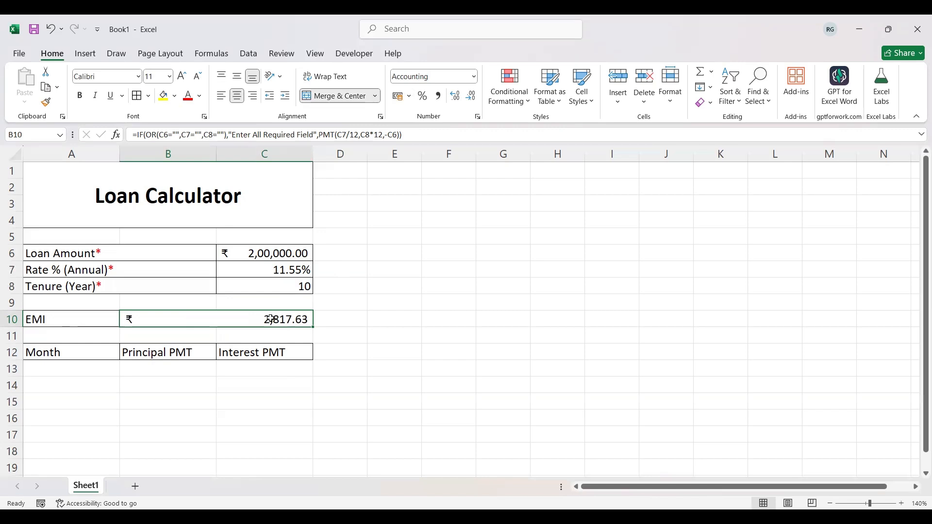
double_click(270, 318)
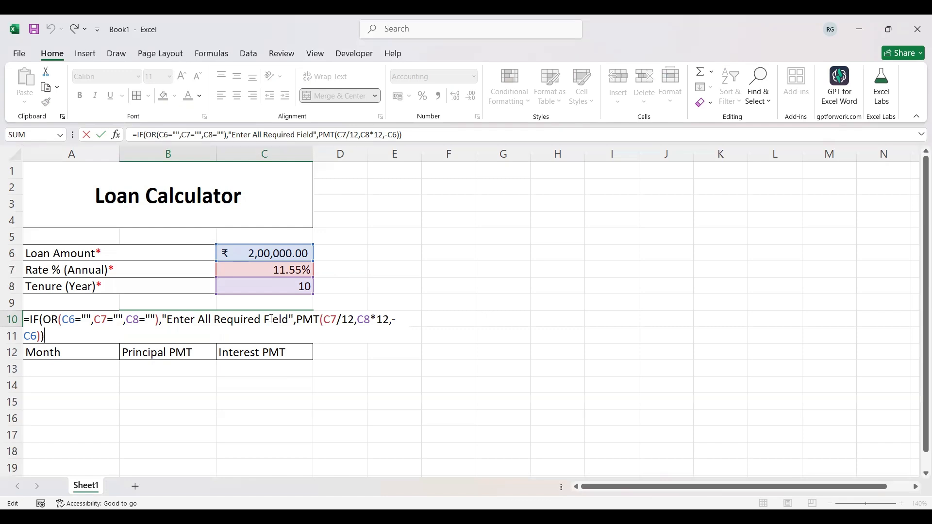
key(Return)
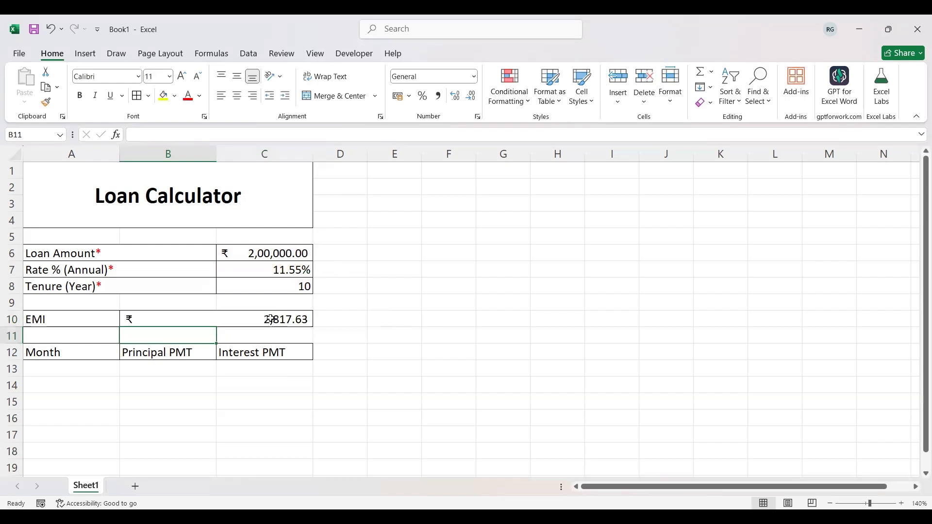
- Test the EMI blank check by clearing the tenure, rate and loan amount one at a time, undoing each deletion
click(304, 289)
key(Delete)
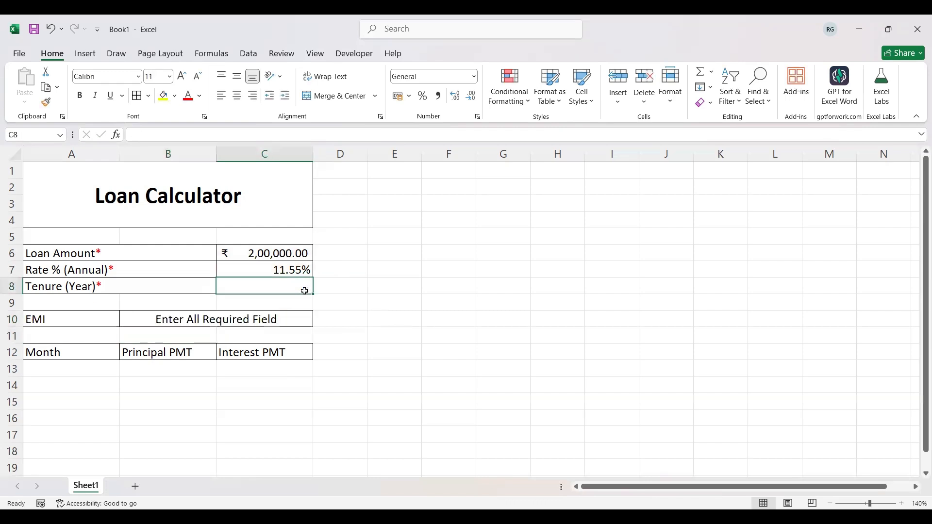
key(ctrl+z)
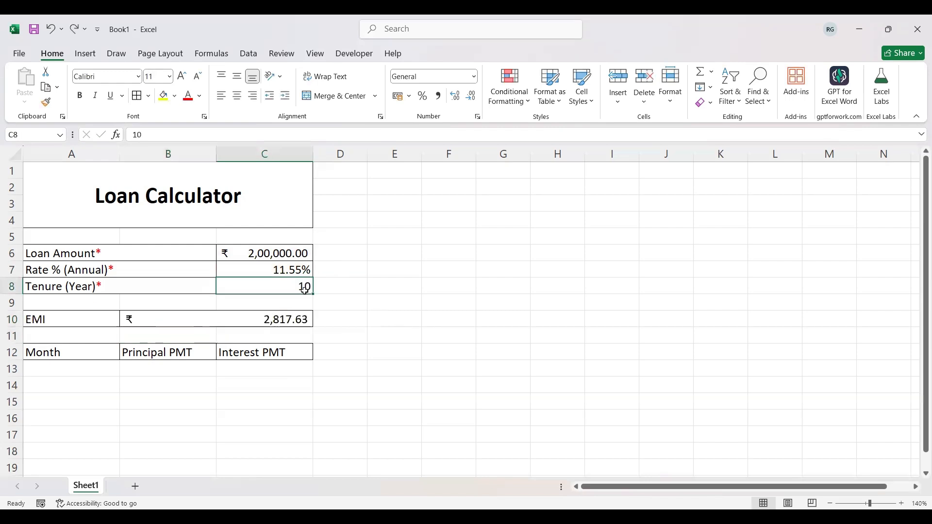
key(Up)
key(Delete)
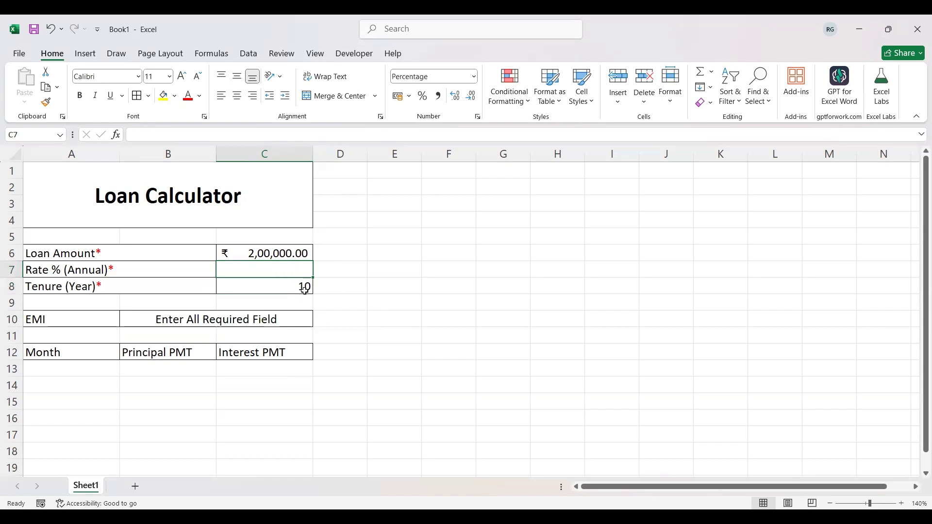
key(ctrl+z)
key(Up)
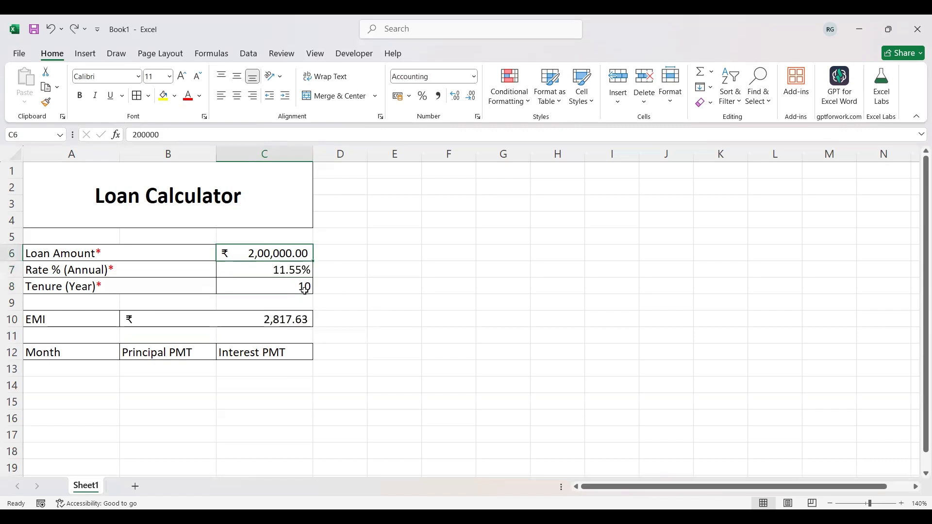
key(Delete)
key(ctrl+z)
- Clear all three inputs C6:C8 together to test the EMI blank check, and undo the deletion
key(shift+Down)
key(shift+Down)
key(Delete)
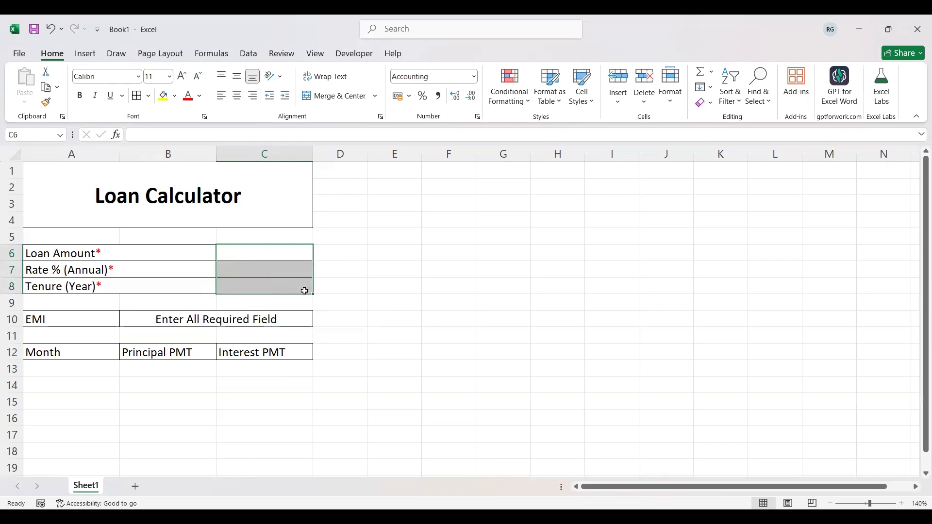
key(ctrl+z)
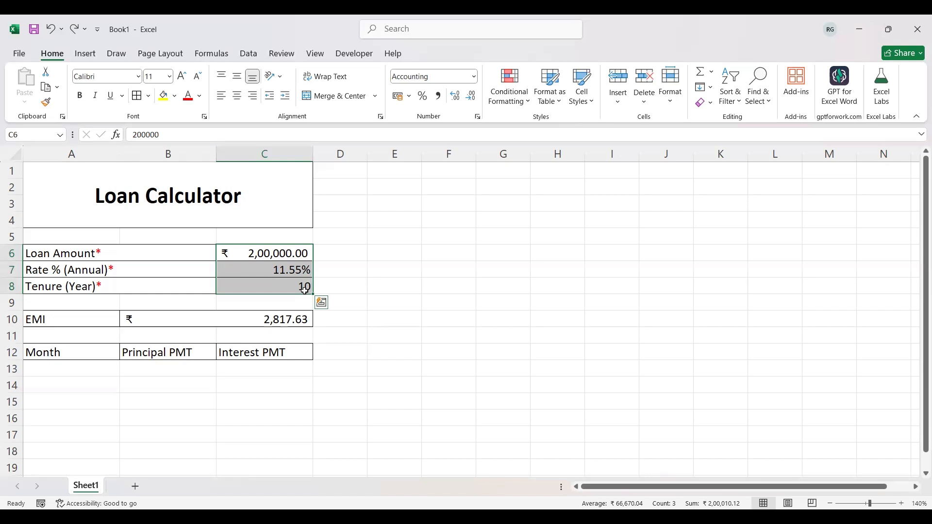
- Start an IF formula in A13 whose logical test is OR(C6="",C7="",C8="")
click(107, 369)
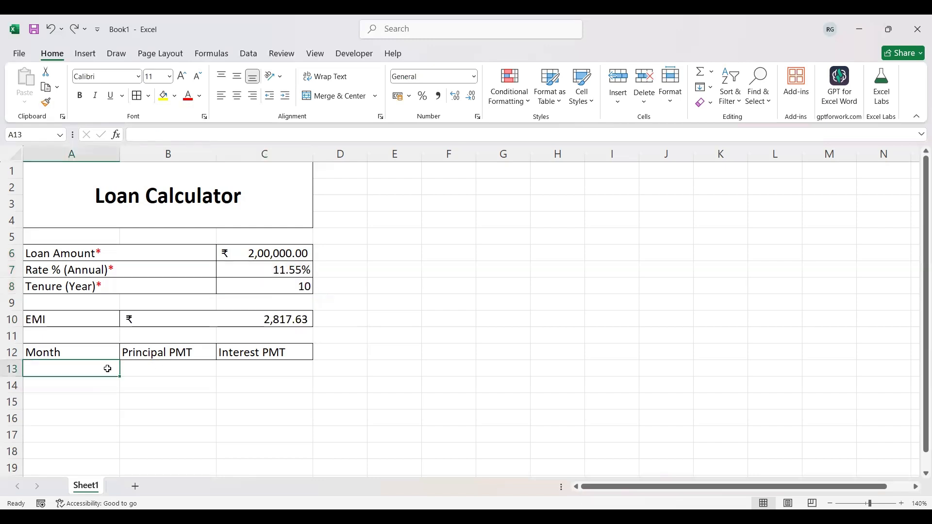
click(259, 283)
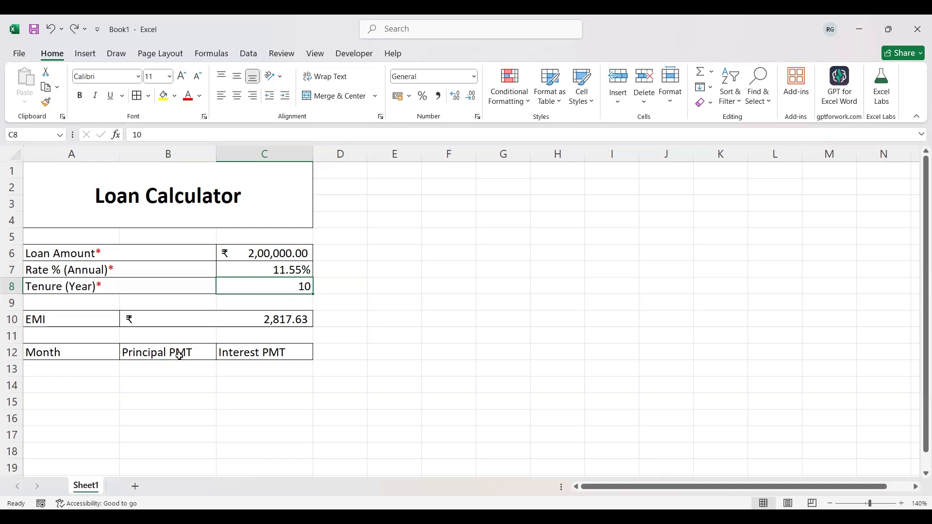
click(104, 370)
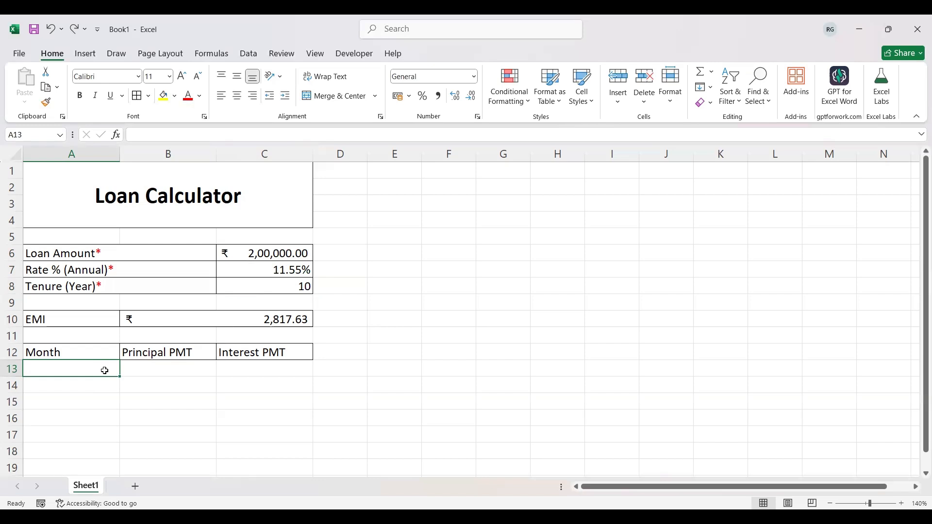
text(=)
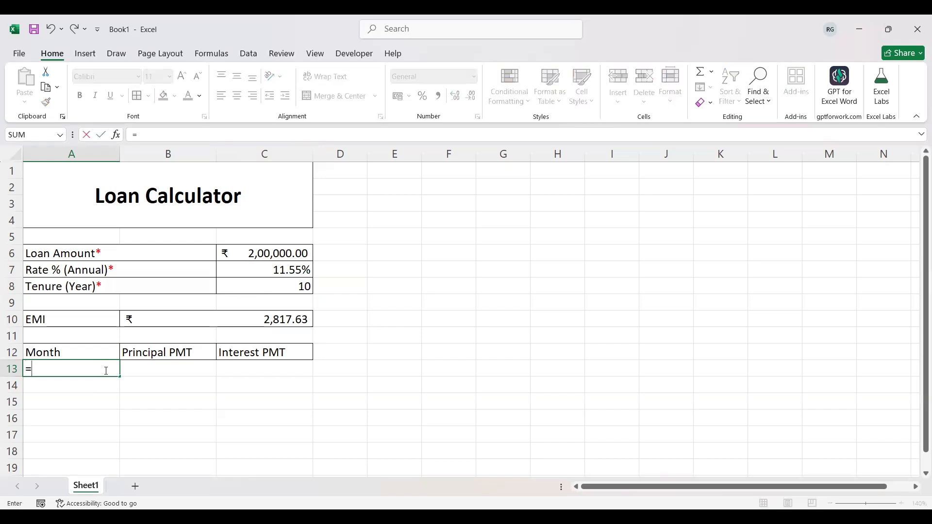
text(IF()
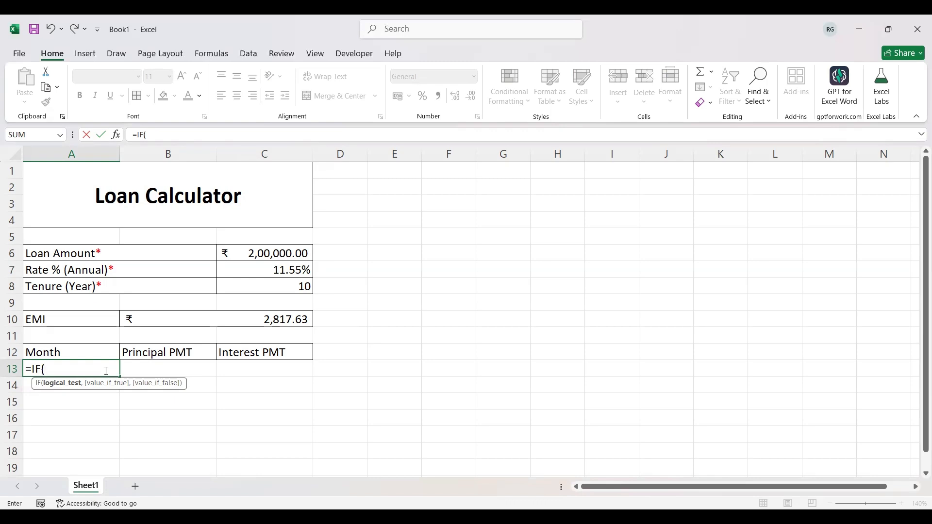
text(OR()
click(287, 254)
text(="")
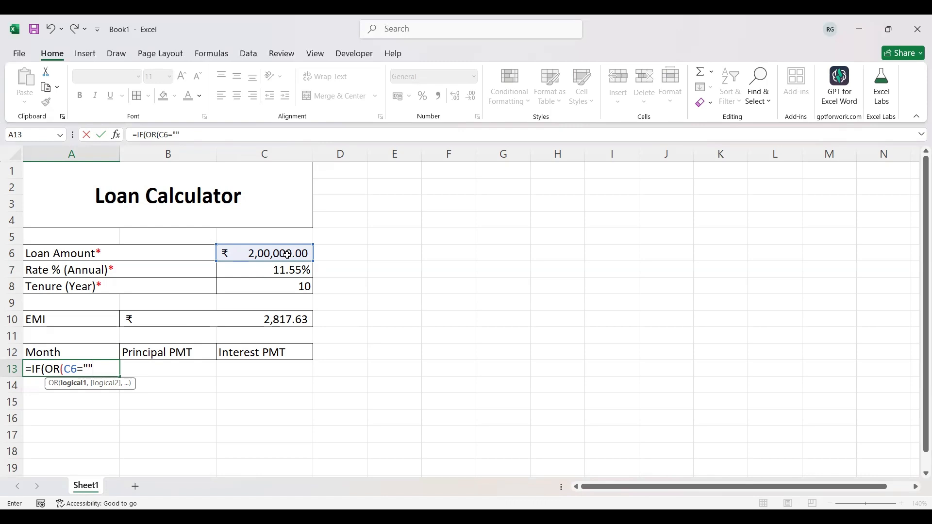
text(,)
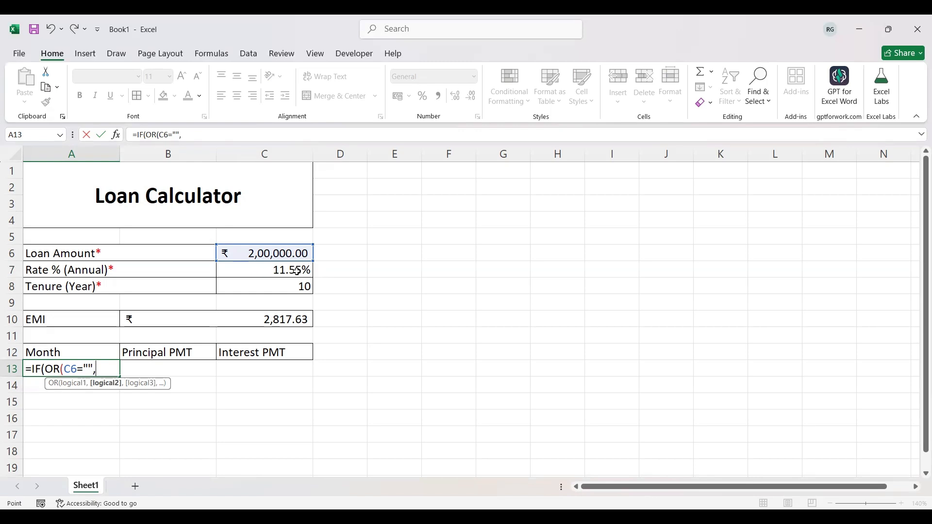
click(297, 271)
text(="")
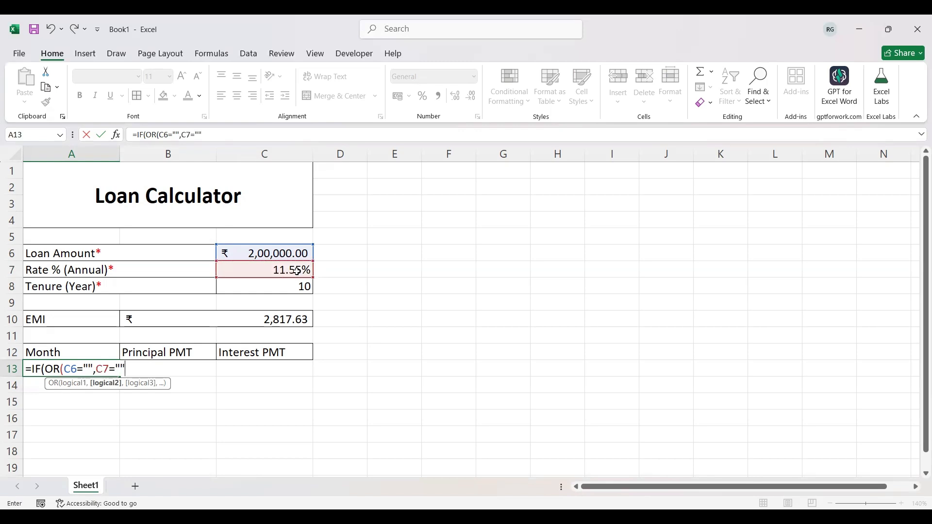
text(,)
click(304, 286)
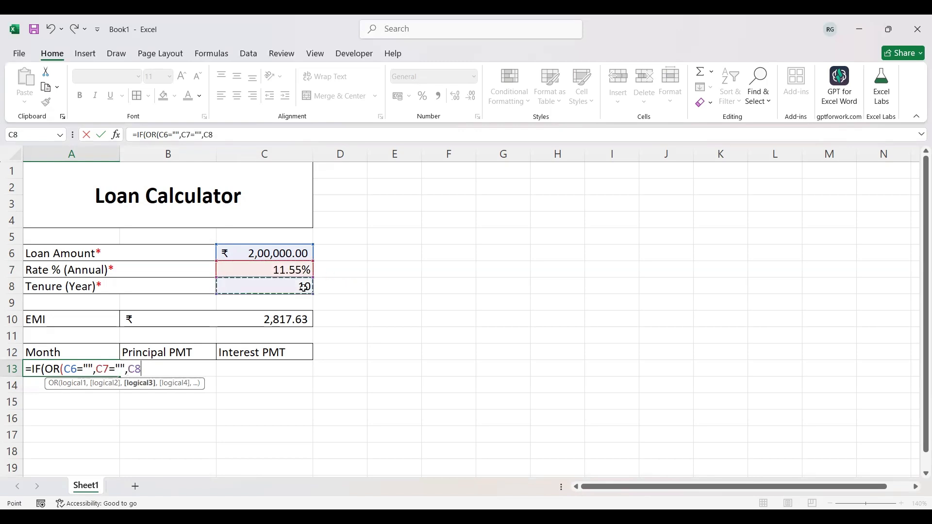
text(=""))
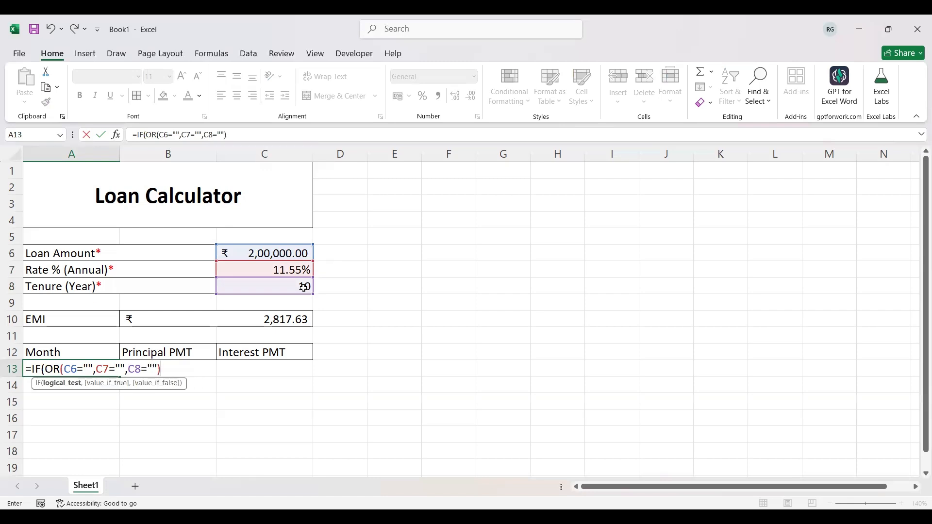
- Complete the A13 formula with "" as the value if true and 1 as the value if false, and enter it
text(,)
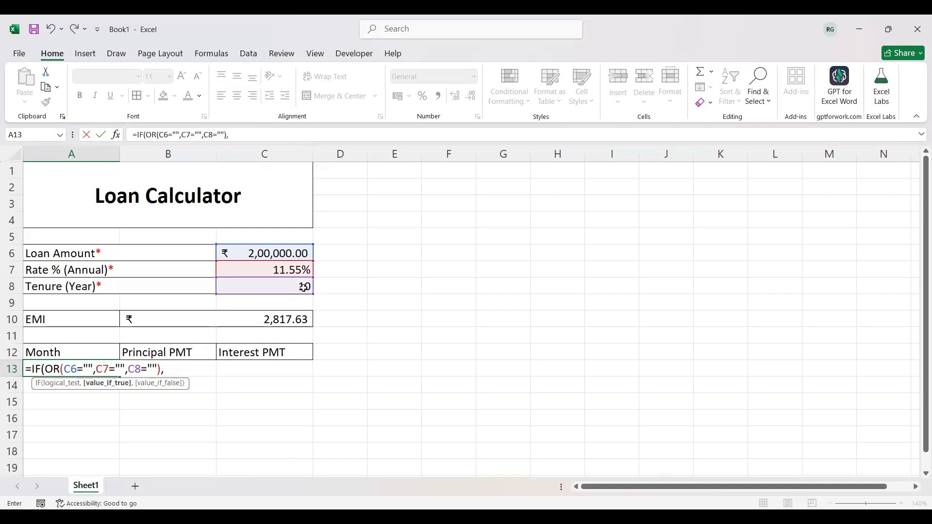
text("")
text(,1)
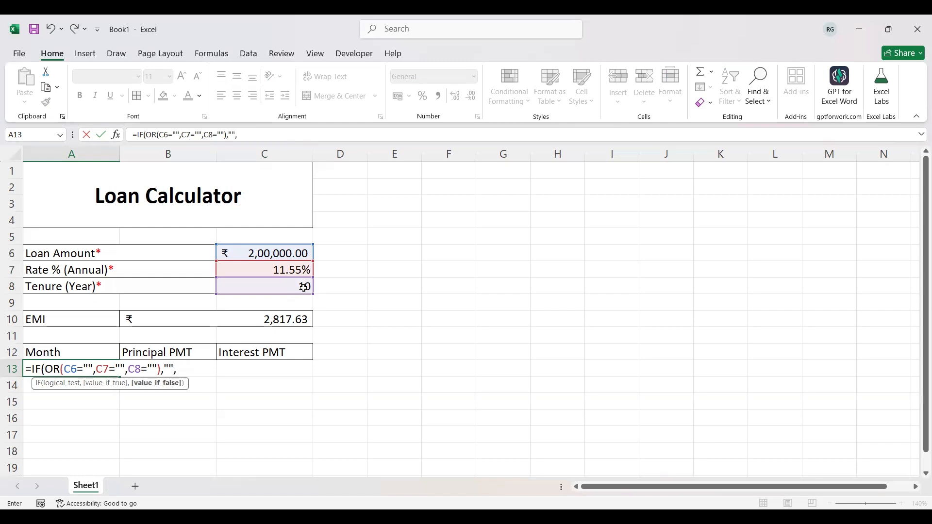
text())
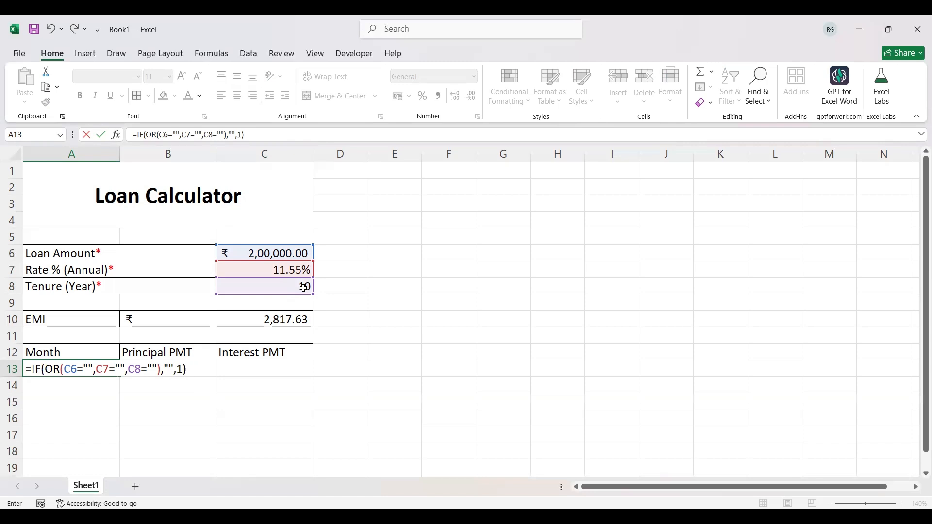
key(Return)
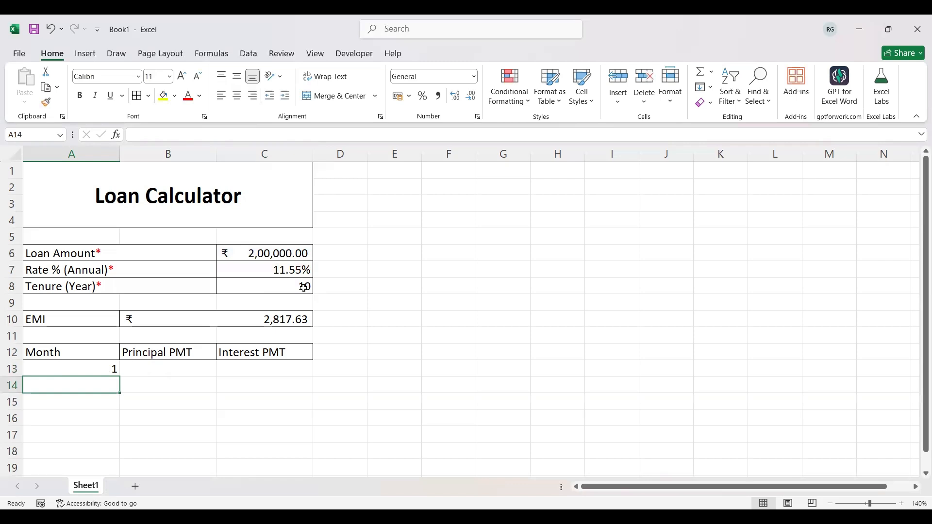
- Test the first month's blank check by clearing the loan amount, rate and tenure one at a time, undoing each deletion
click(295, 257)
key(Delete)
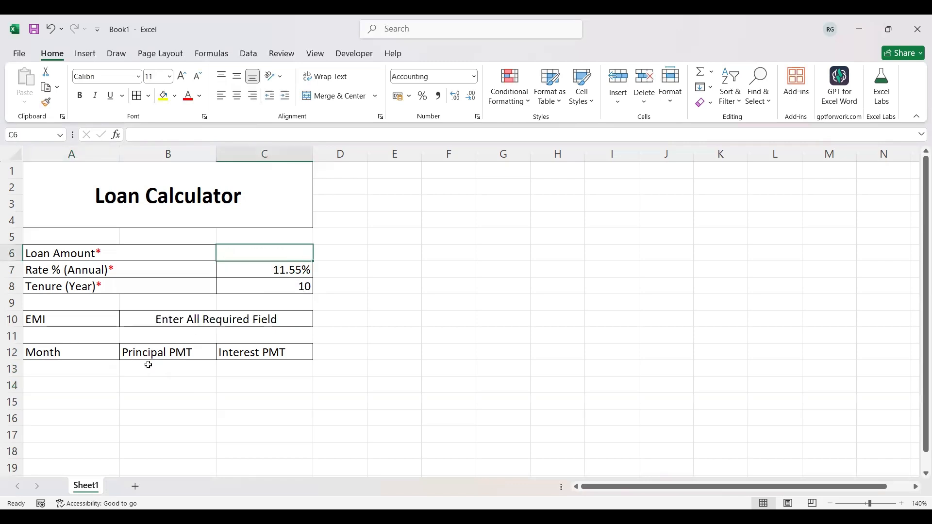
key(ctrl+z)
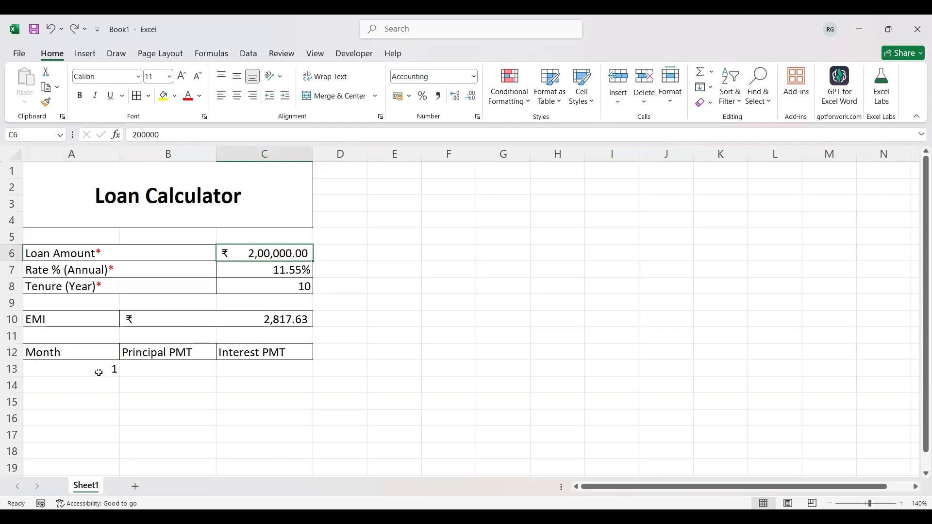
click(272, 273)
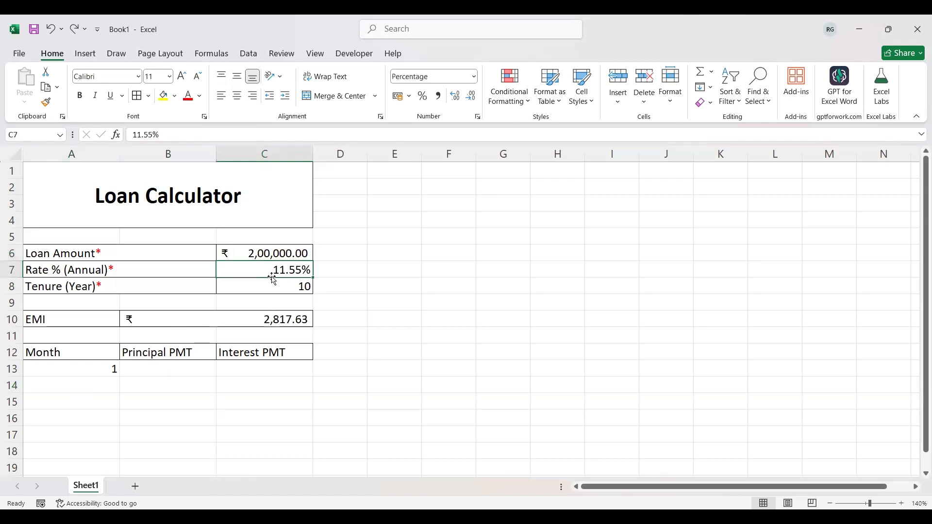
key(Delete)
key(ctrl+z)
click(276, 280)
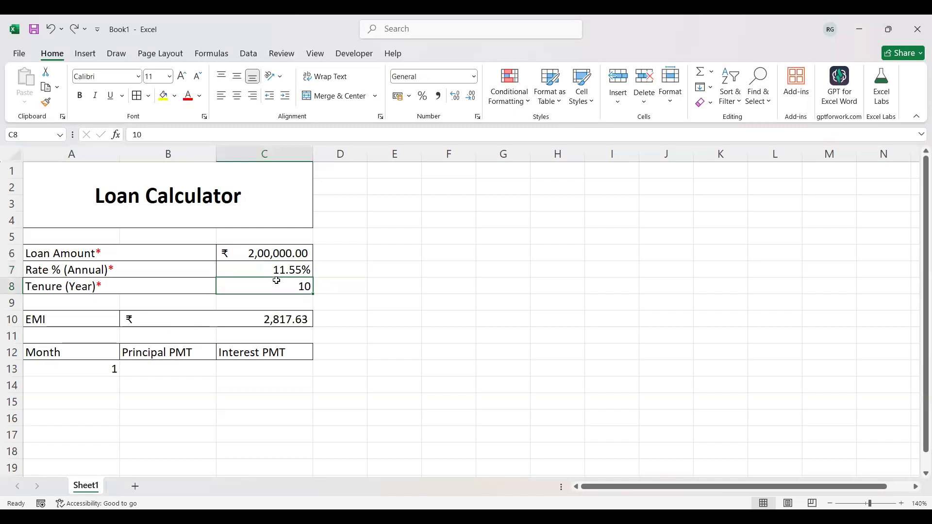
key(Delete)
key(ctrl+z)
- Write the formula =IF(A13=($C$8*12),"",A13+1) in A14 to number the months up to the loan tenure
click(95, 388)
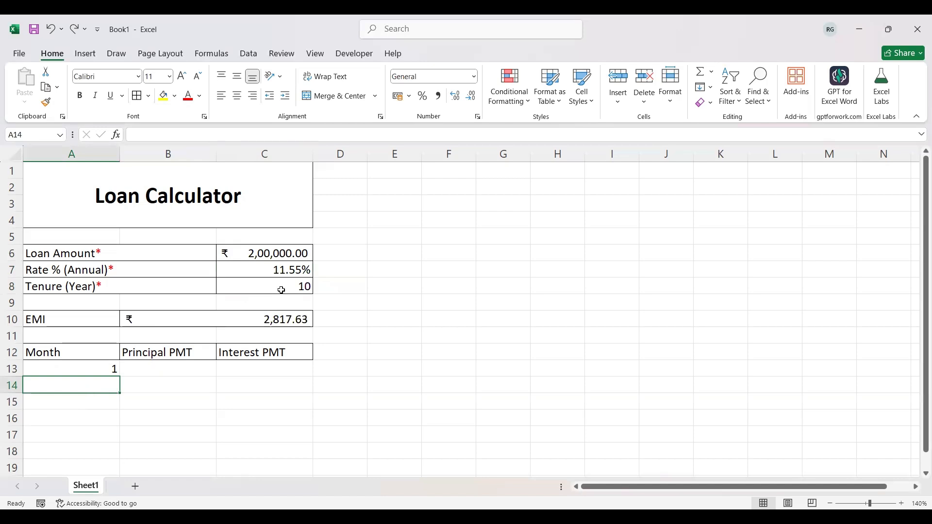
text(=)
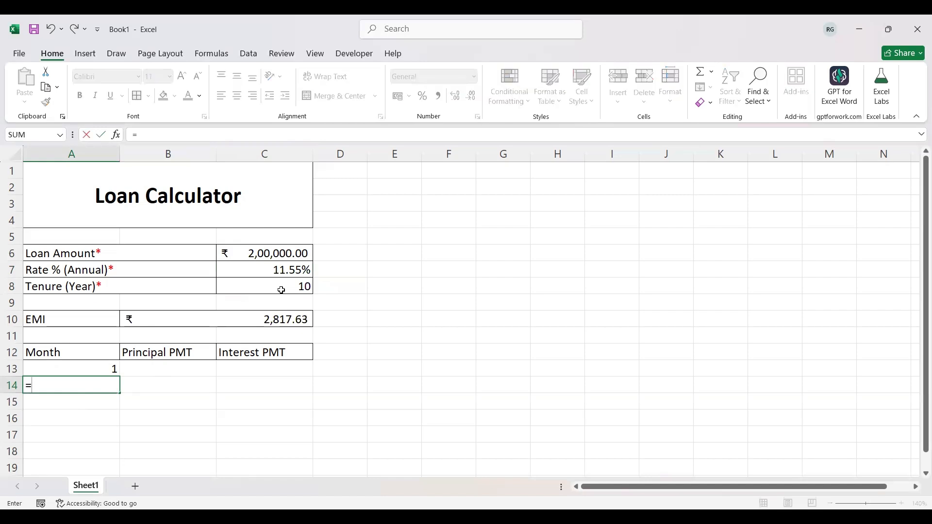
text(IF()
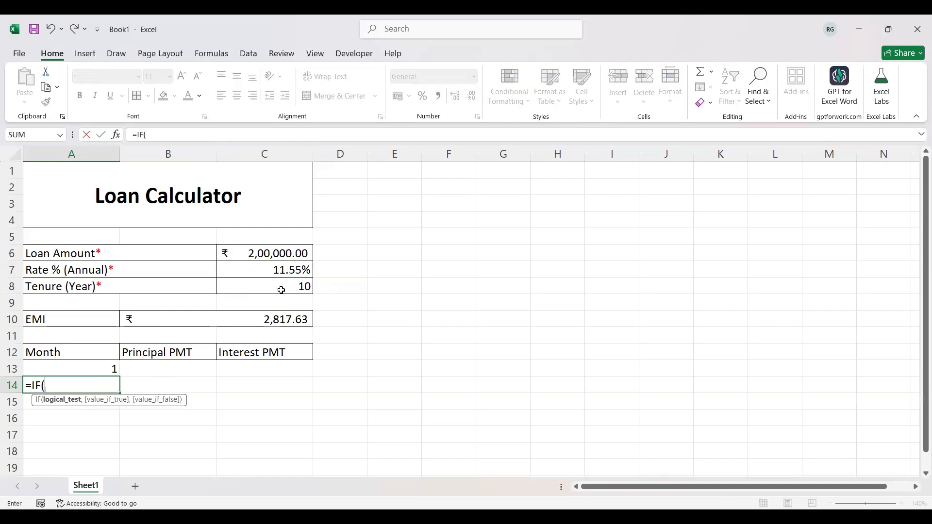
key(Up)
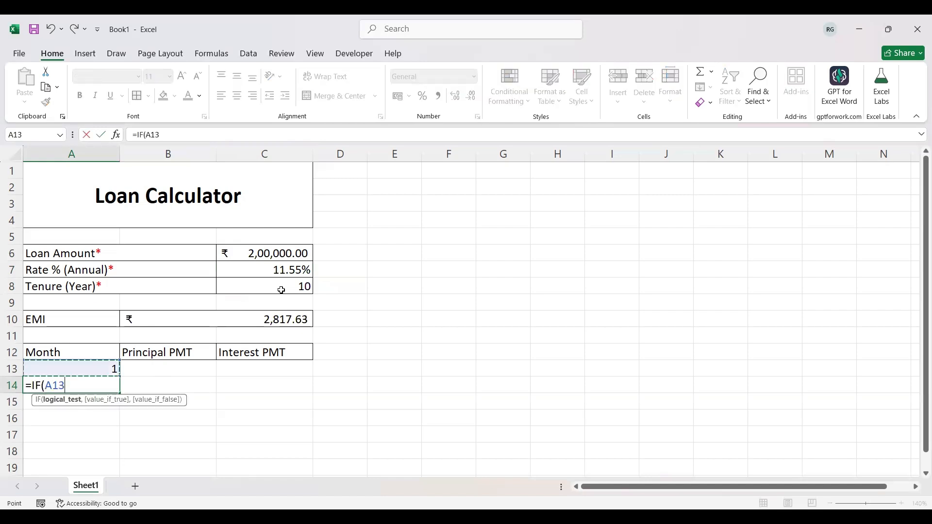
text(=()
click(294, 283)
key(F4)
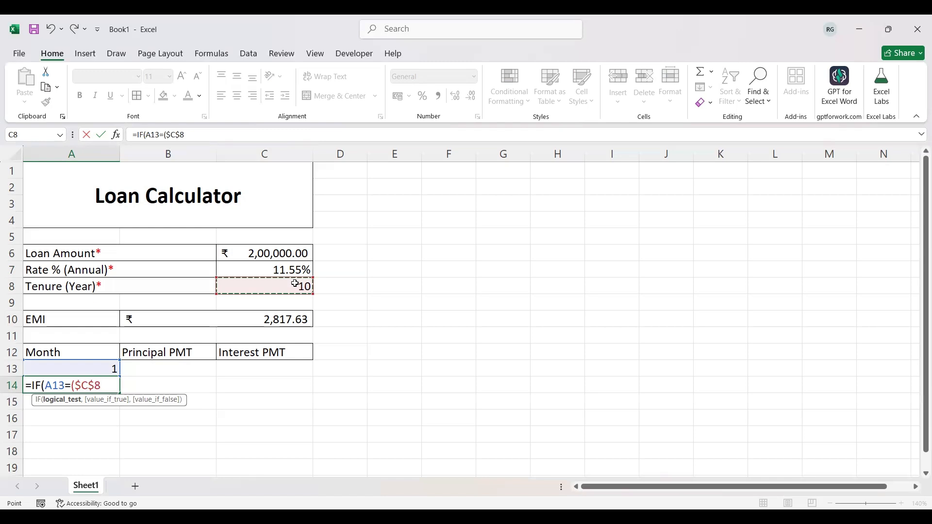
text(*12))
text(,"")
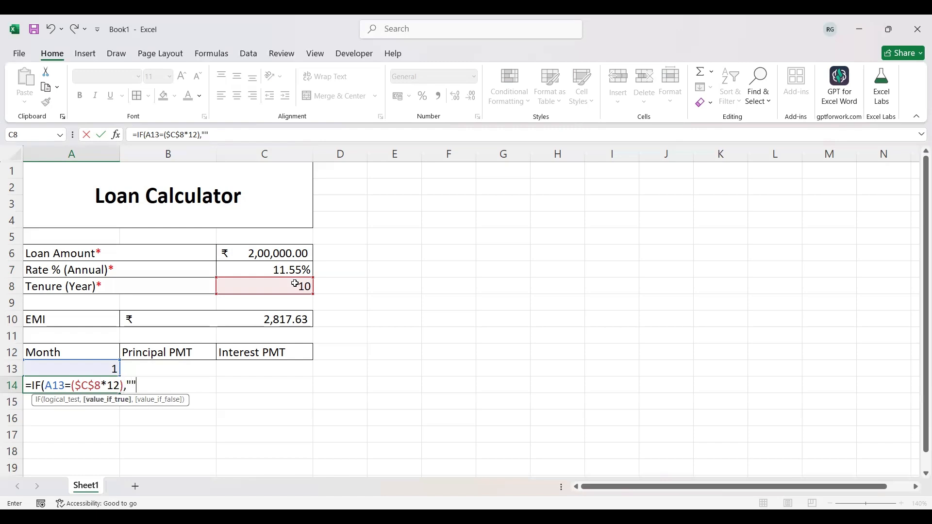
text(,)
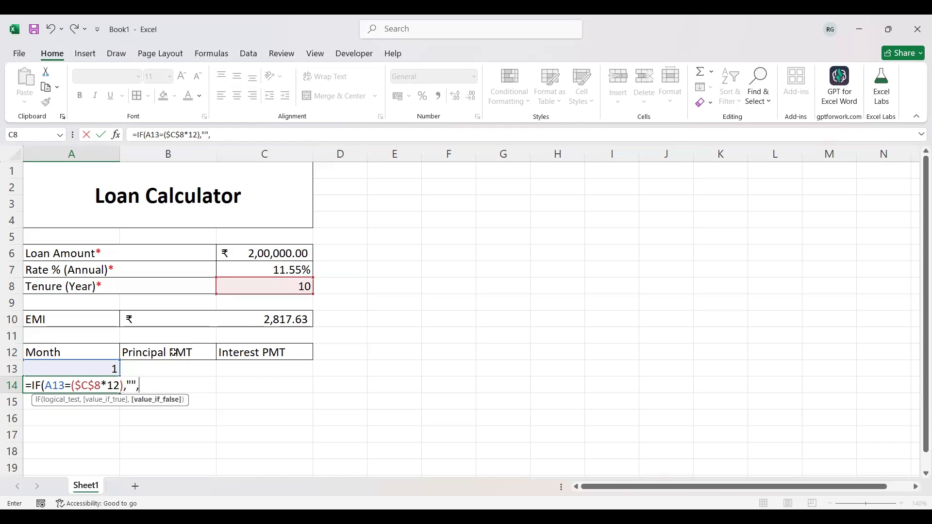
click(111, 368)
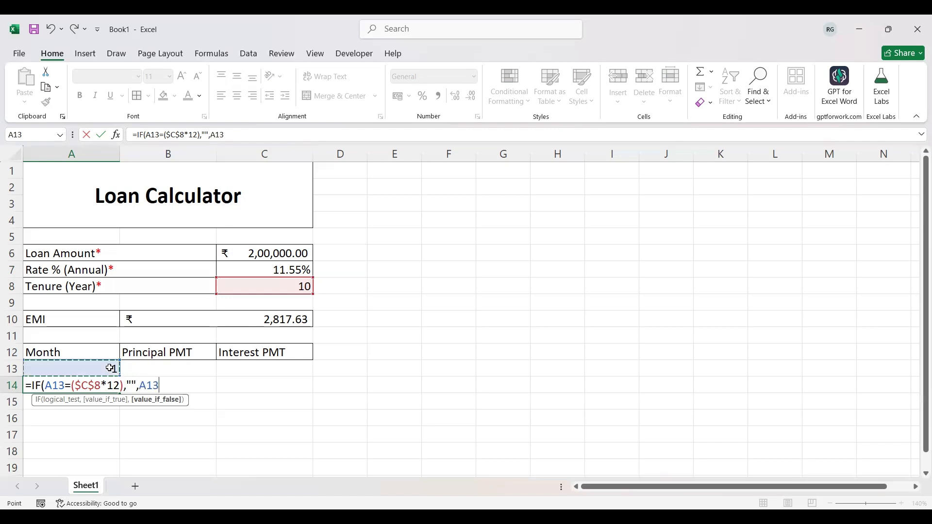
text(+1))
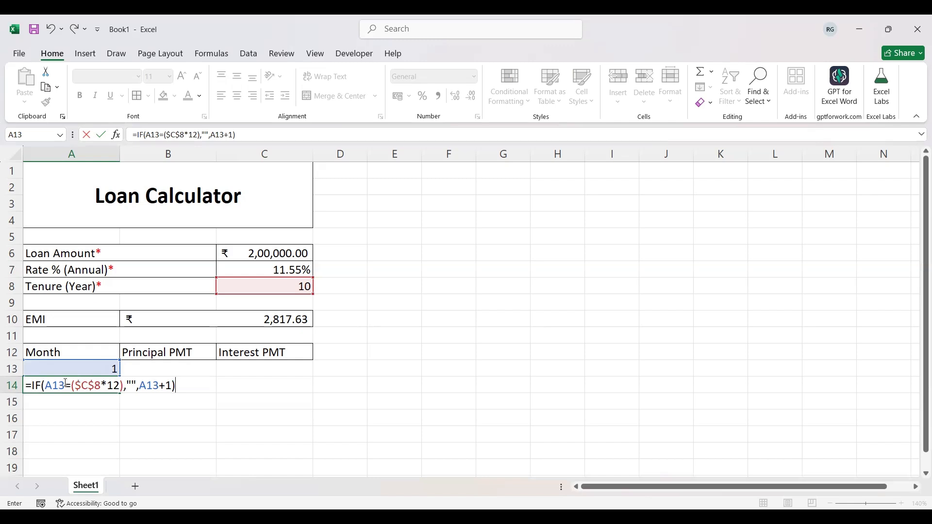
- Wrap the A14 month formula in IFERROR with "" as its value-if-error argument and enter it
click(29, 386)
text(IFERROR()
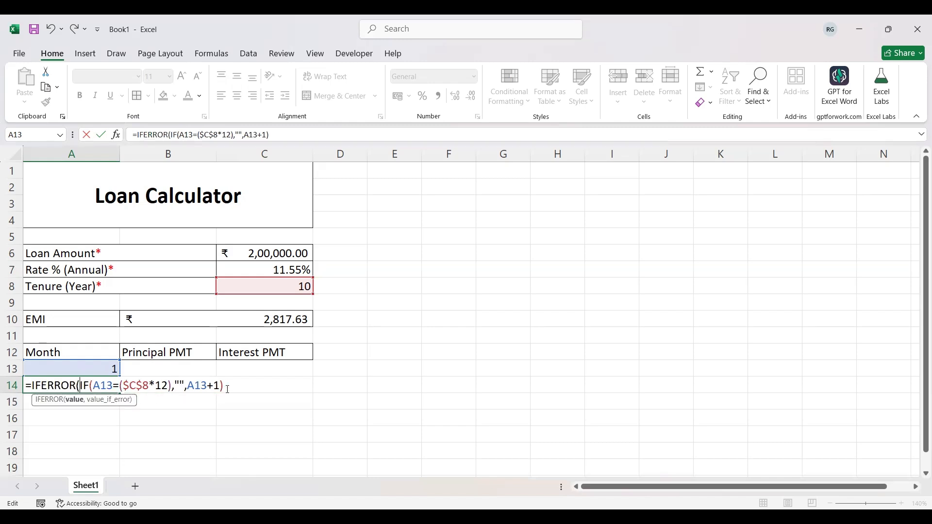
text(,""))
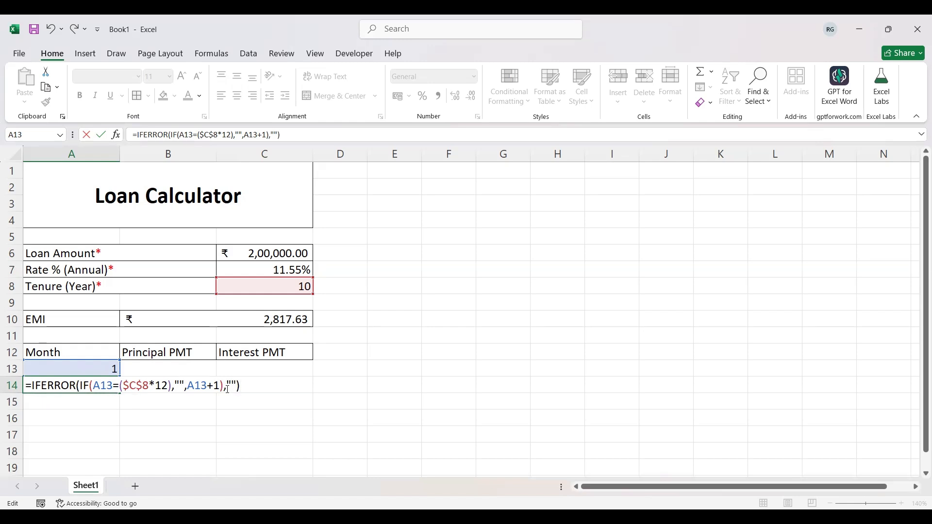
key(Return)
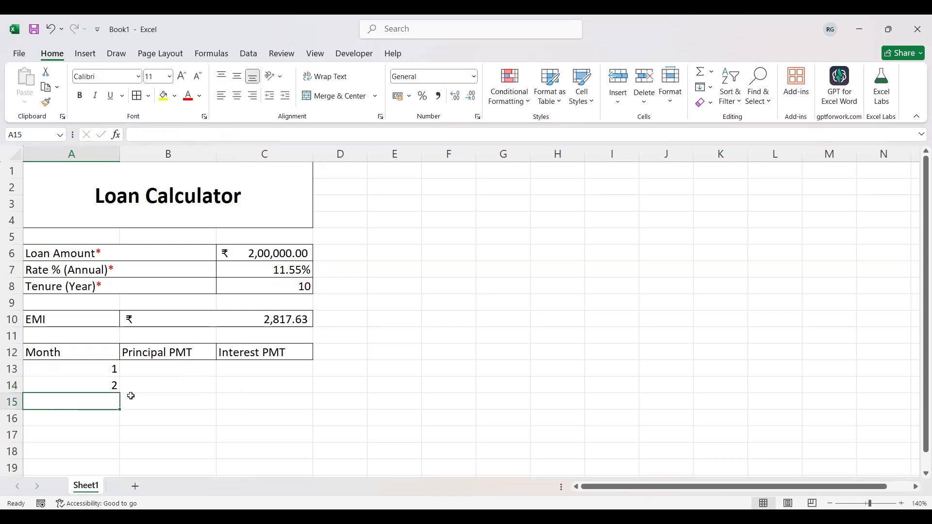
- Fill the A14 month formula down column A through row 500 and return to the start of the table
click(97, 388)
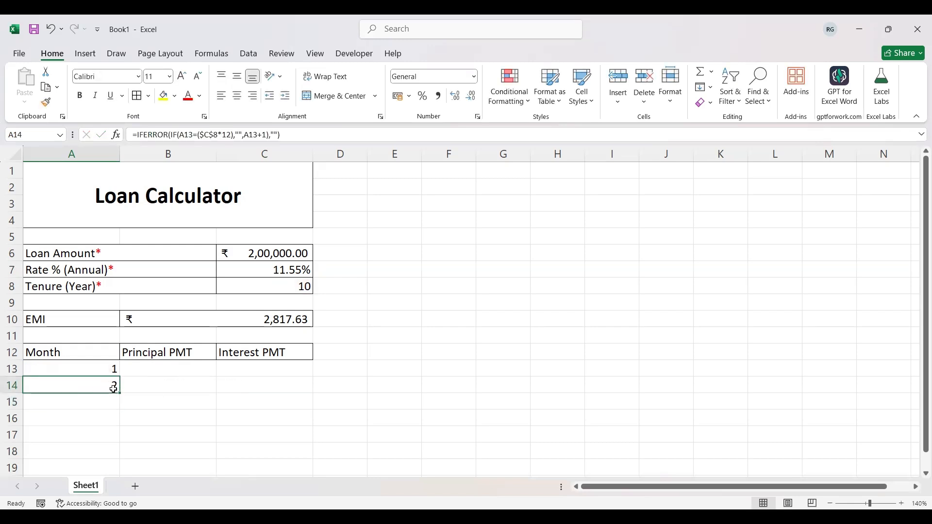
drag(118, 391, 101, 174)
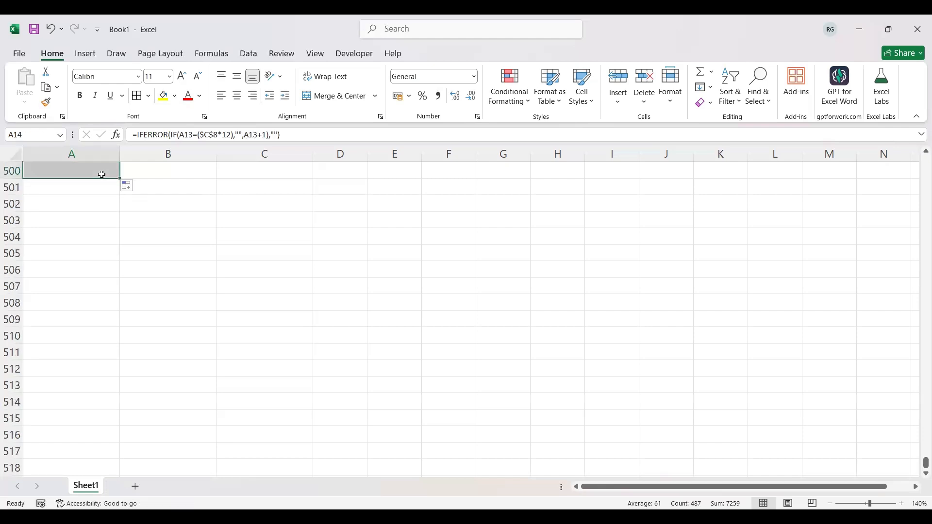
key(Up)
key(Up)
key(Up)
key(Up)
key(Up)
key(Up)
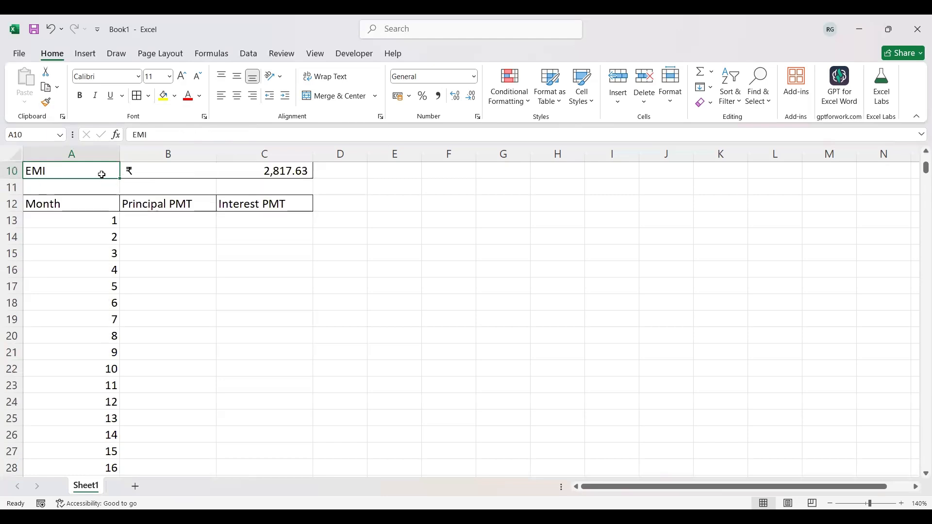
- Check the tenure cell and follow the month numbers down column A to see where the numbering ends
key(Up)
key(Right)
key(Down)
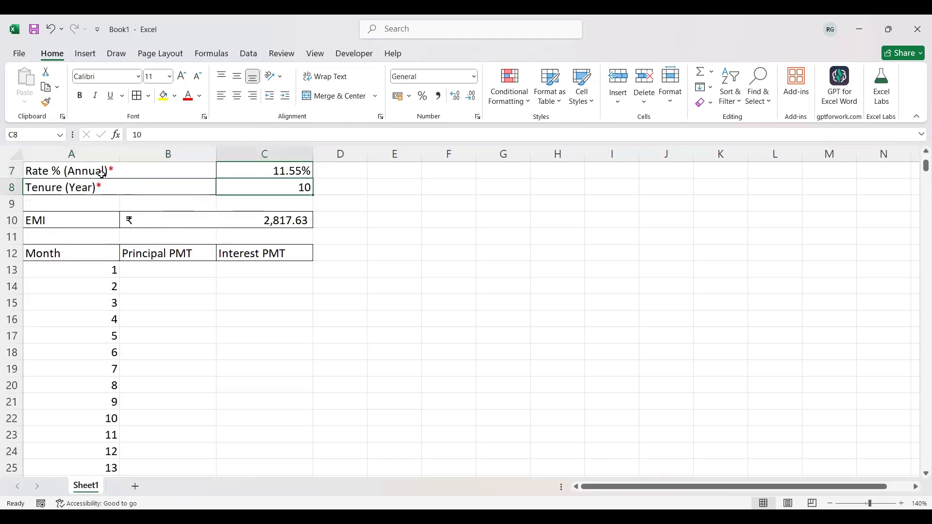
key(Down)
key(Down)
key(Down)
key(Down)
key(Down)
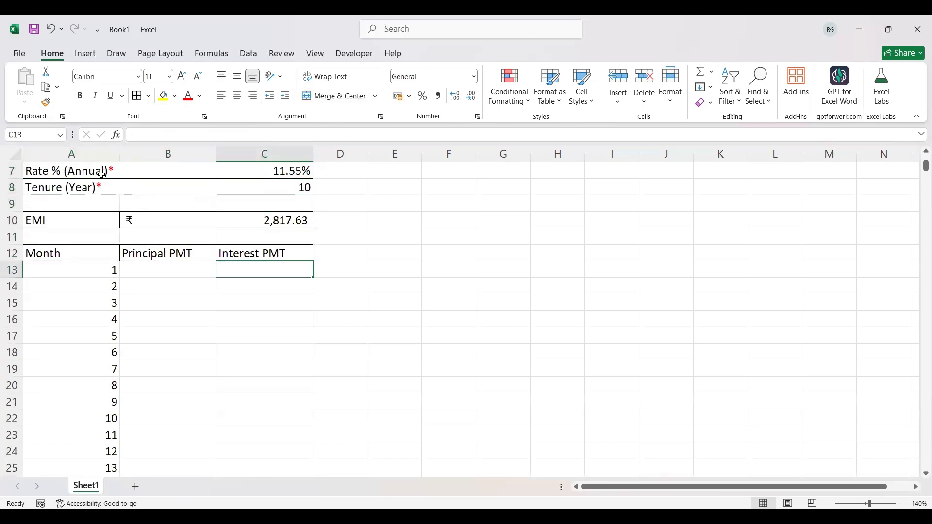
key(Left)
key(Left)
key(Down)
key(Down)
key(Down)
key(Down)
key(Down)
key(Down)
key(Down)
key(Down)
key(Down)
key(Down)
key(Down)
key(Down)
key(Down)
key(Down)
key(Down)
key(Down)
key(Down)
key(Down)
key(Down)
key(Down)
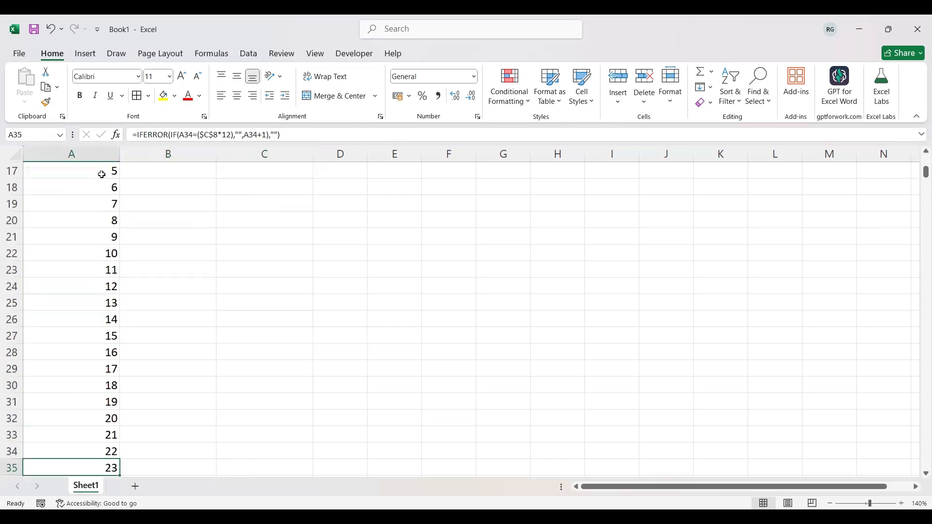
key(Down)
key(Down)
key(Down)
key(Down)
key(Down)
key(Down)
key(Down)
key(Down)
key(Down)
key(Down)
key(Down)
key(Down)
key(Down)
key(Down)
key(Down)
key(Down)
key(Down)
key(Down)
key(Down)
key(Down)
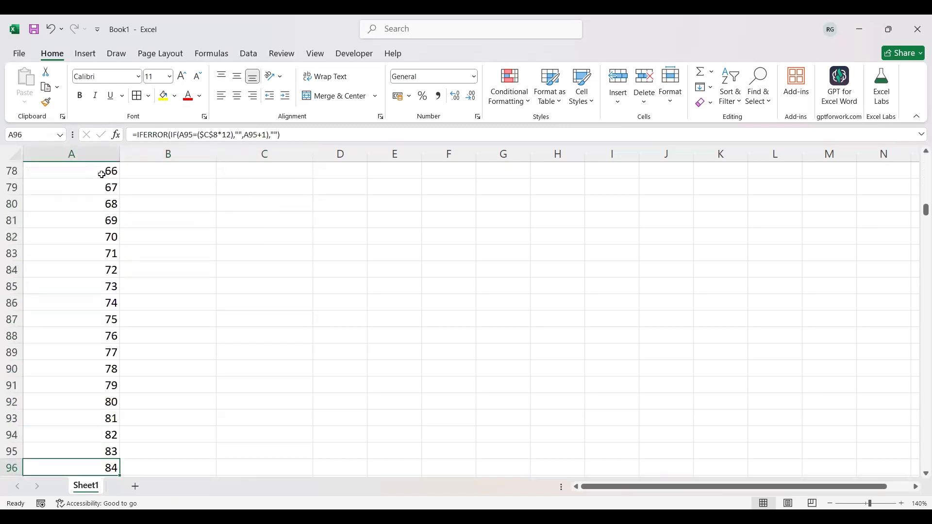
key(Down)
key(Down)
key(Down)
key(Down)
key(Down)
key(Down)
key(Down)
key(Down)
key(Down)
key(Down)
key(Down)
key(Down)
key(Down)
key(Down)
key(Down)
key(Down)
key(Down)
key(Down)
key(Down)
key(Down)
key(Up)
key(Up)
key(Up)
key(Up)
key(Up)
key(Up)
key(Up)
key(Up)
key(Up)
key(Up)
key(Up)
key(Up)
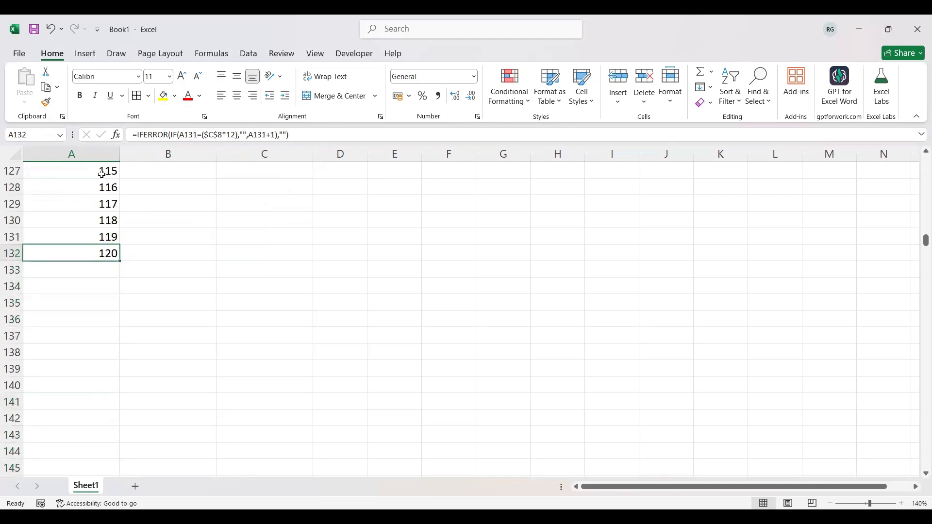
- Return to the loan inputs above the table and set the tenure in C8 to 25 years
key(ctrl+Up)
key(Up)
key(Up)
key(Up)
key(Up)
key(Down)
key(Down)
key(Up)
key(Up)
key(Up)
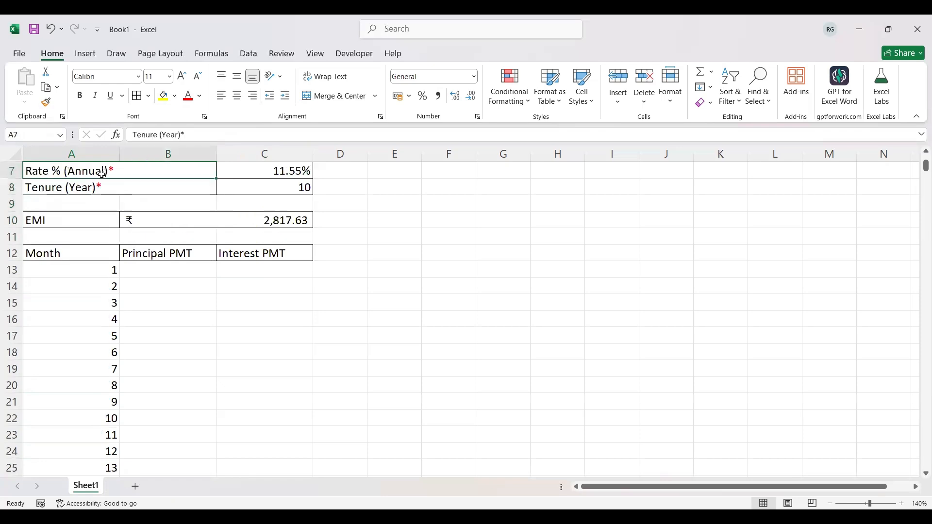
key(Down)
key(Right)
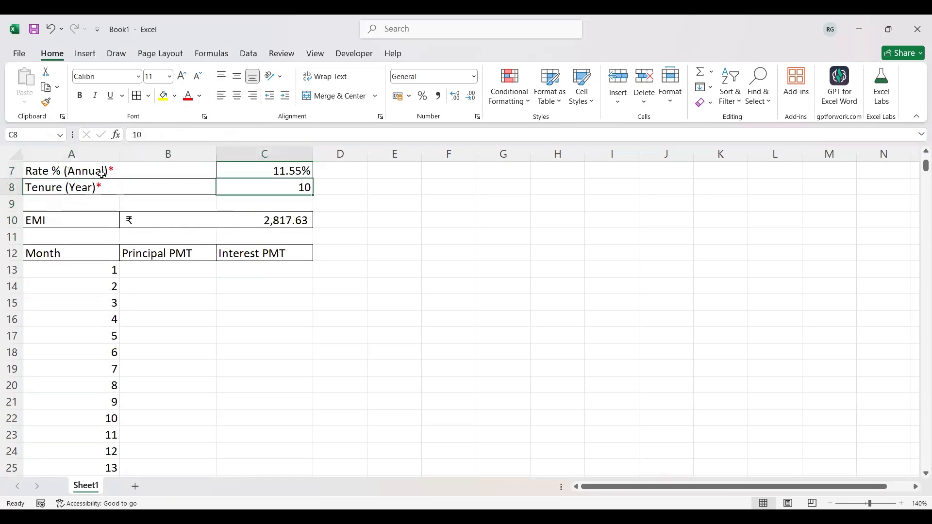
text(20)
key(BackSpace)
text(5)
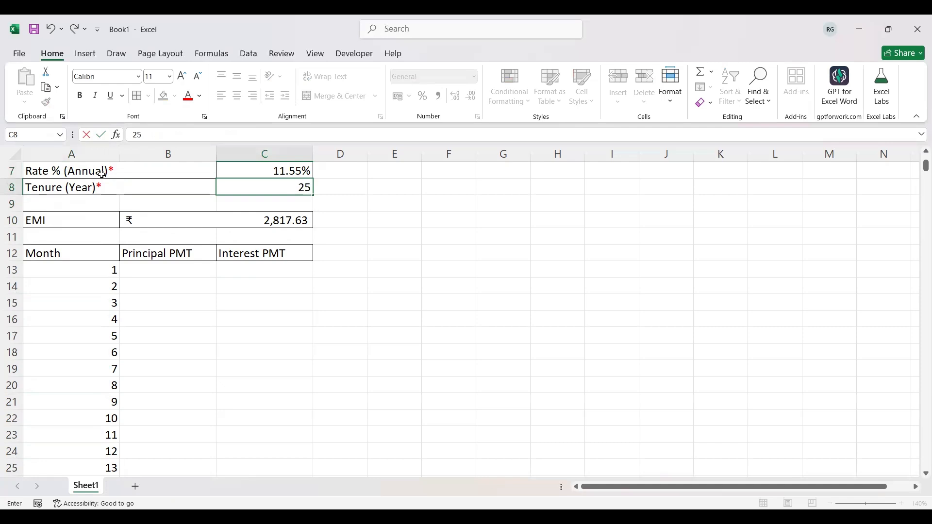
key(Return)
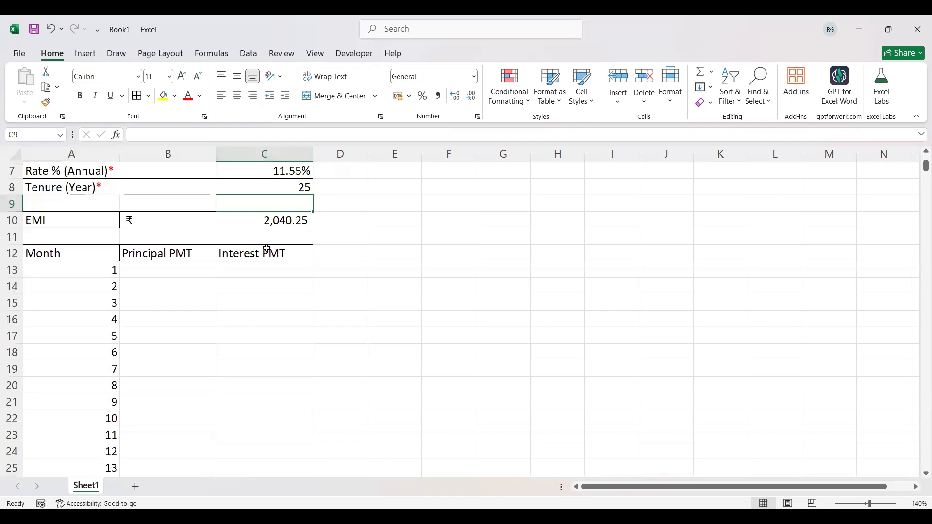
- Follow the month numbers down column A from the start of the table to the last numbered row for the current tenure
click(112, 270)
key(Down)
key(Down)
key(Down)
key(Down)
key(Down)
key(Down)
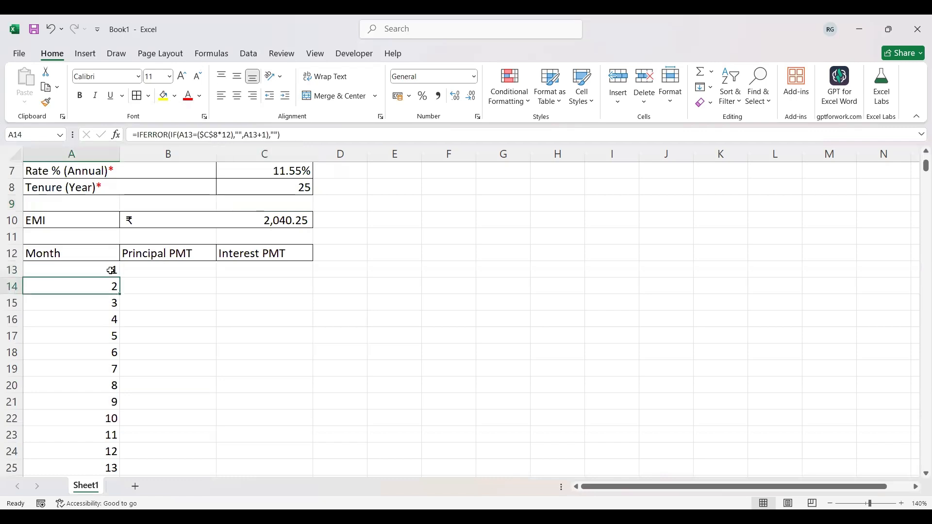
key(Down)
key(Down)
key(Down)
key(Down)
key(Down)
key(Down)
key(Down)
key(Down)
key(Down)
key(Down)
key(Down)
key(Down)
key(Down)
key(Down)
key(Down)
key(Down)
key(Down)
key(Down)
key(Down)
key(Down)
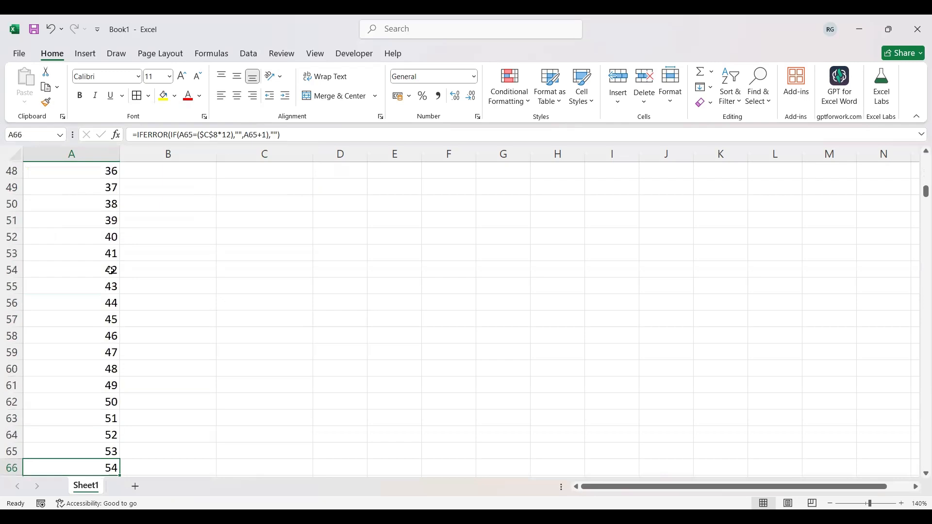
key(Down)
key(Down)
key(Down)
key(Down)
key(Down)
key(Down)
key(Down)
key(Down)
key(Down)
key(Down)
key(Down)
key(Down)
key(Down)
key(Down)
key(Down)
key(Down)
key(Down)
key(Down)
key(Down)
key(Down)
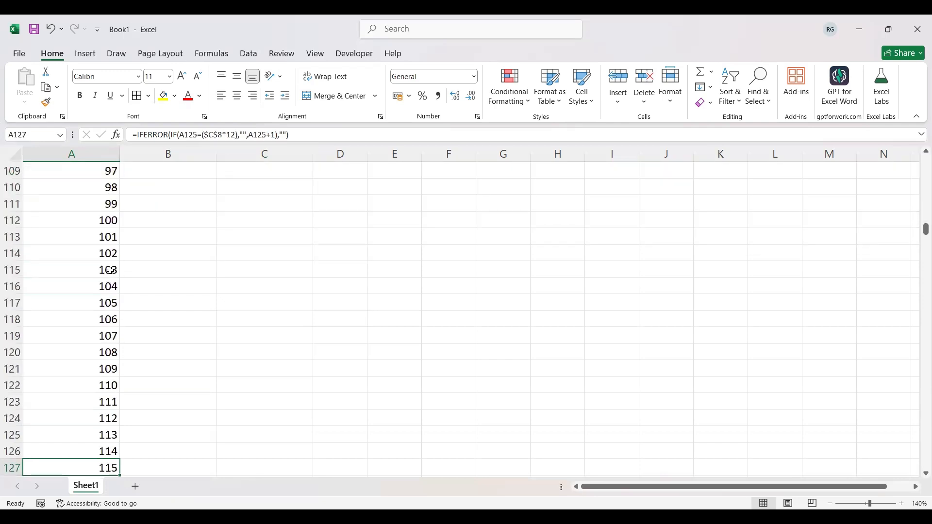
key(Down)
key(Down)
key(Down)
key(Down)
key(Down)
key(Down)
key(Down)
key(Down)
key(Down)
key(Down)
key(Down)
key(Down)
key(Down)
key(Down)
key(Down)
key(Down)
key(Down)
key(Down)
key(Down)
key(Down)
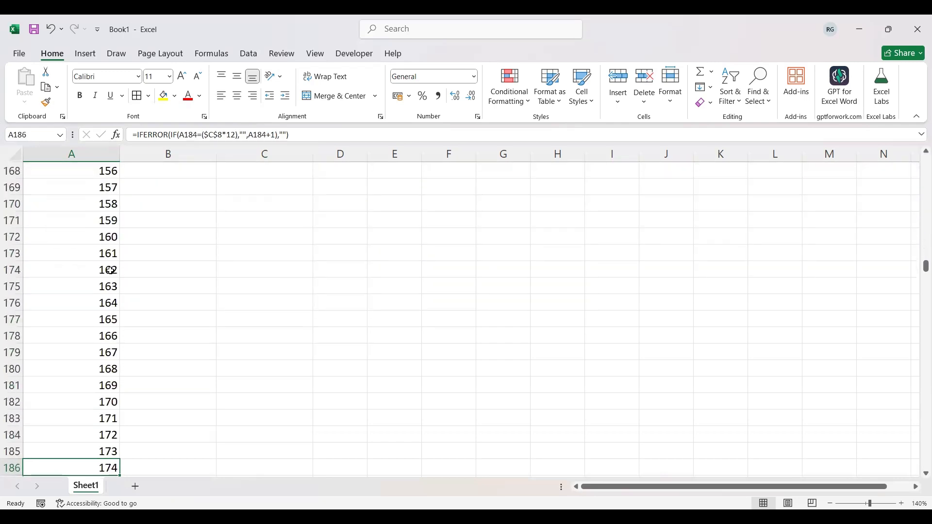
key(Down)
key(Down)
key(Down)
key(Down)
key(Down)
key(Down)
key(Down)
key(Down)
key(Down)
key(Down)
key(Down)
key(Down)
key(Down)
key(Down)
key(Down)
key(Down)
key(Down)
key(Down)
key(Down)
key(Down)
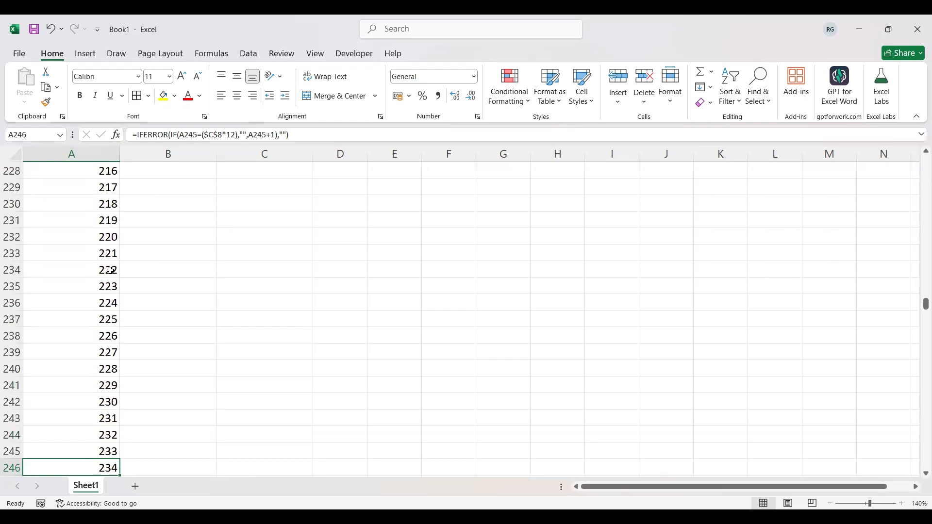
key(Down)
key(Down)
key(Down)
key(Down)
key(Down)
key(Down)
key(Down)
key(Down)
key(Down)
key(Down)
key(Down)
key(Down)
key(Down)
key(Down)
key(Down)
key(Down)
key(Down)
key(Down)
key(Down)
key(Down)
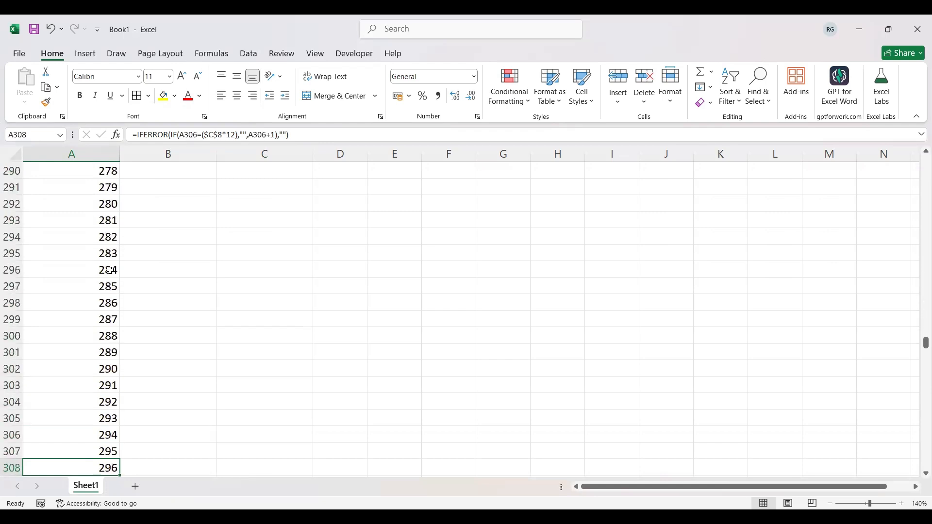
key(Down)
key(Down)
key(Down)
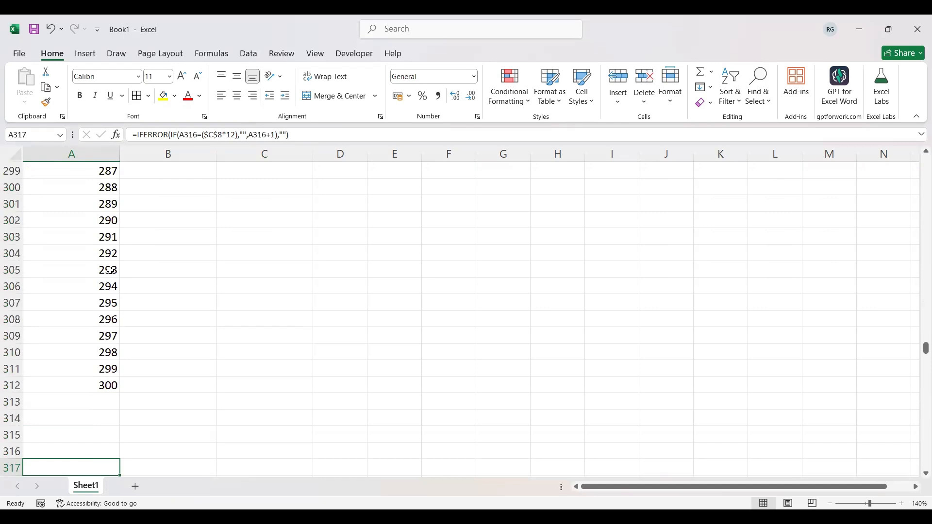
key(Up)
key(Up)
key(Up)
key(Up)
key(Up)
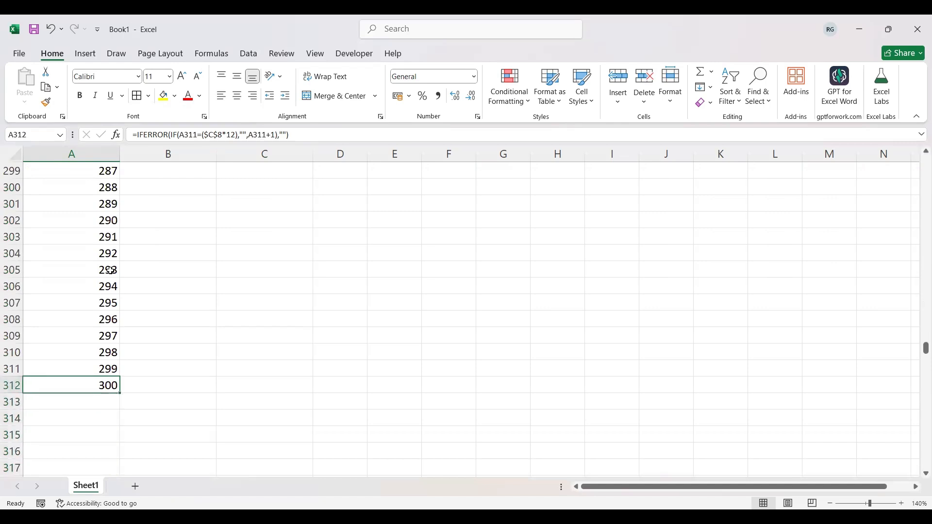
- Return to the loan inputs, clear the annual rate in C7 to test the blank handling, and undo the deletion
key(ctrl+Up)
key(Up)
key(Up)
key(Up)
key(Up)
key(Up)
key(Up)
key(Up)
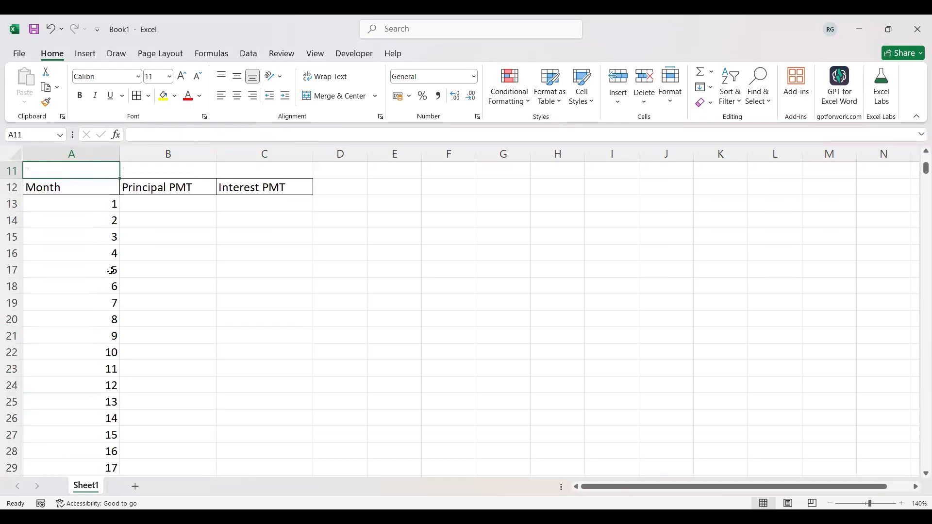
key(Down)
key(Down)
key(Down)
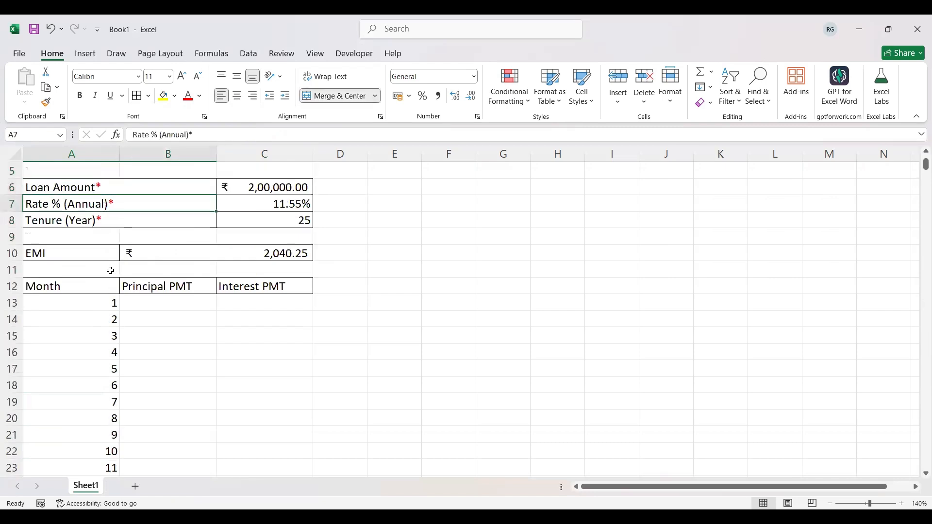
key(Right)
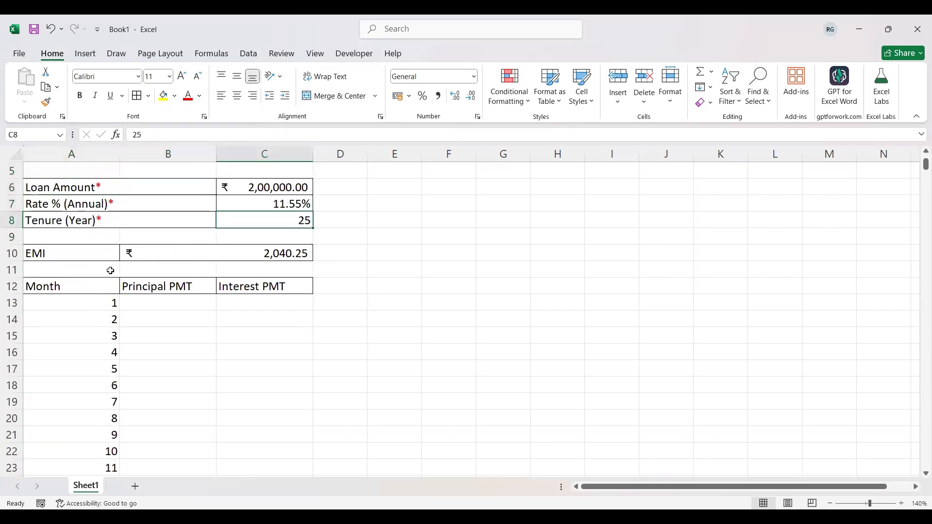
key(Up)
key(Delete)
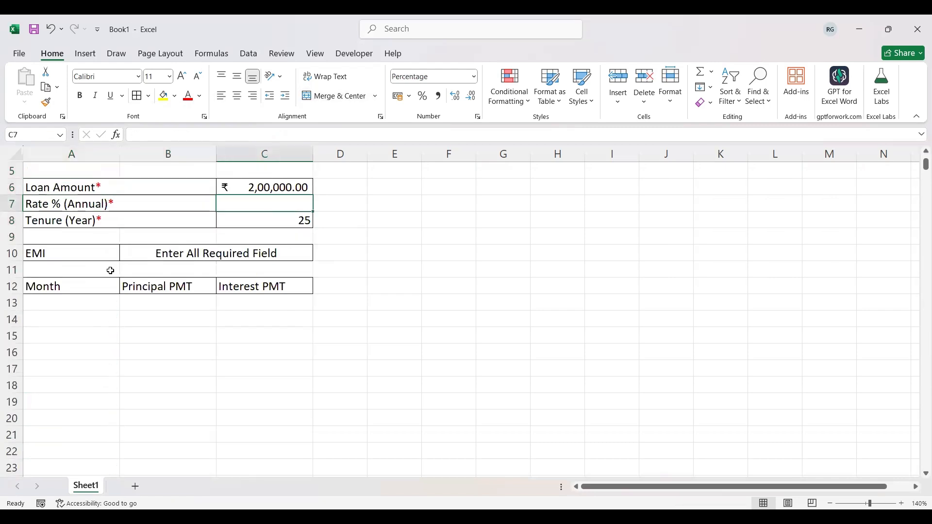
key(ctrl+z)
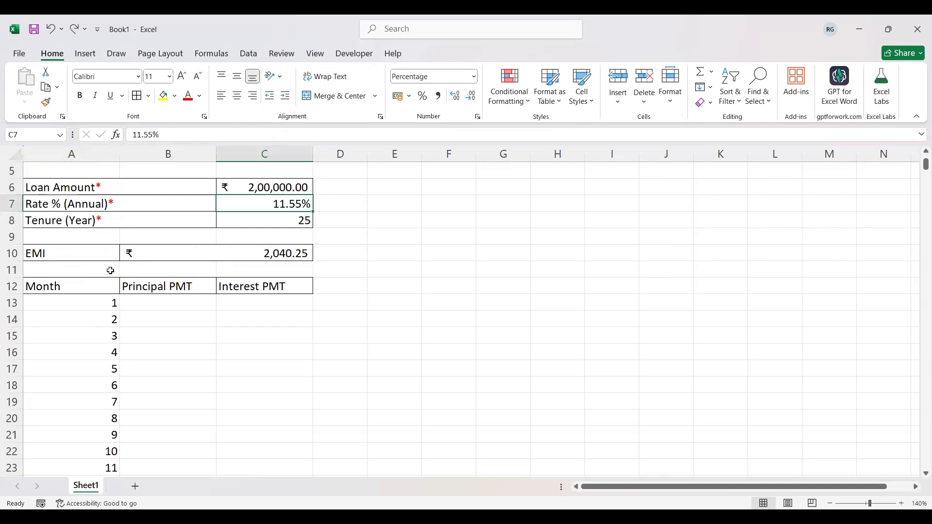
- Clear the tenure in C8 to test the blank handling, and undo the deletion
key(Down)
key(Delete)
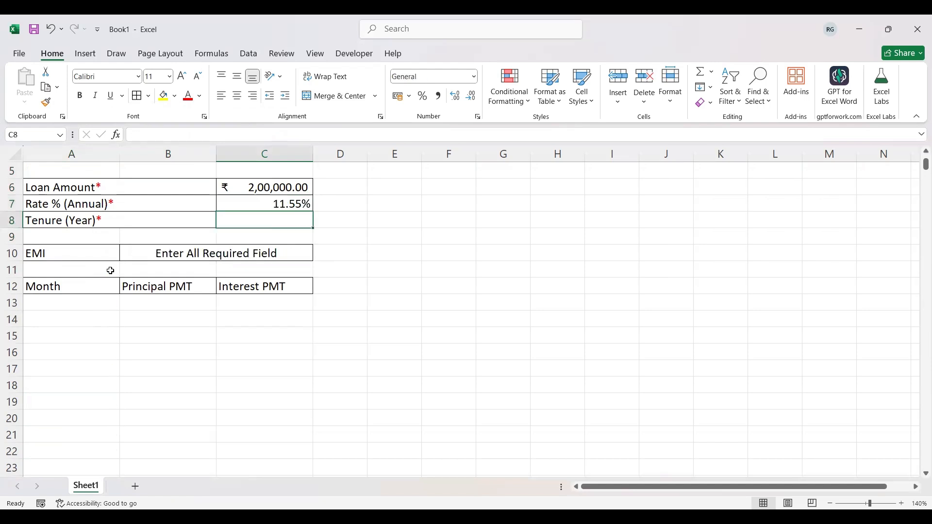
key(ctrl+z)
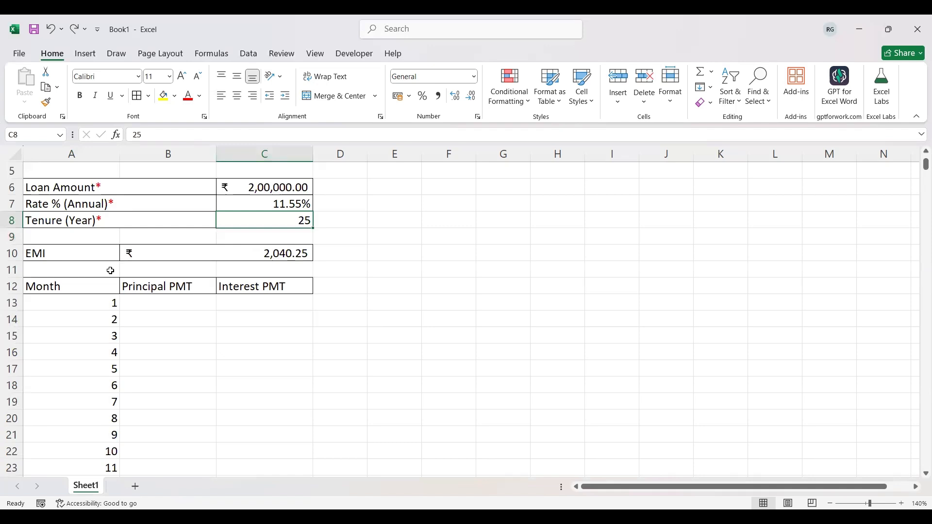
- Start the first Principal PMT formula in B13 with an IF that returns "" when month cell A13 equals ""
key(Down)
key(Down)
key(Down)
key(Down)
key(Down)
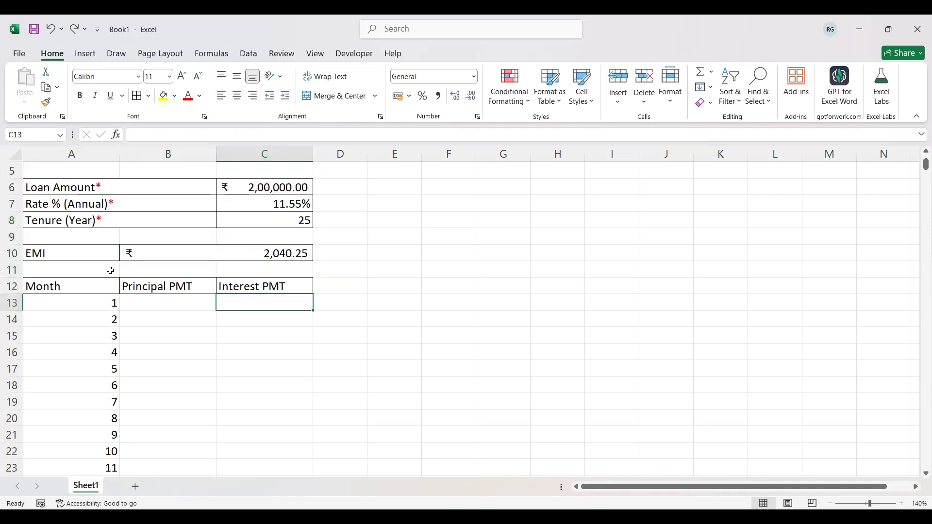
key(Left)
text(=)
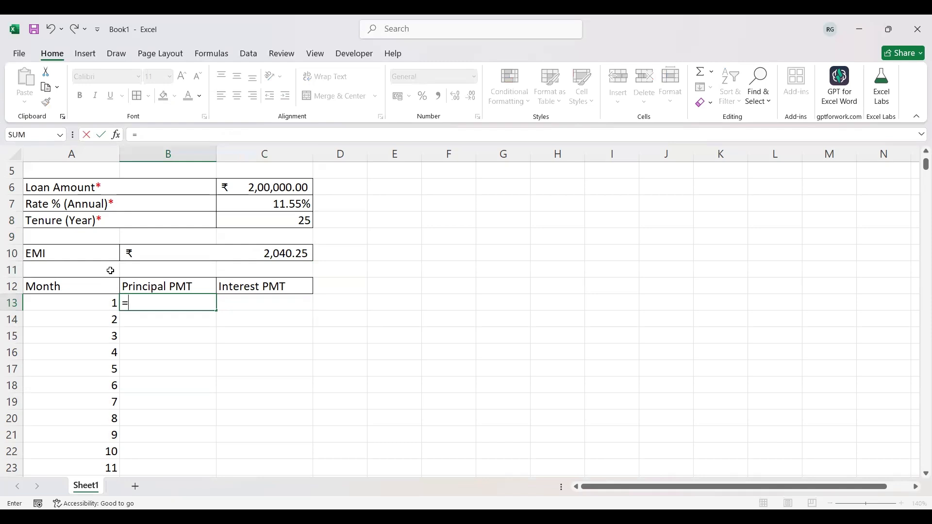
text(IF()
key(Left)
text(="")
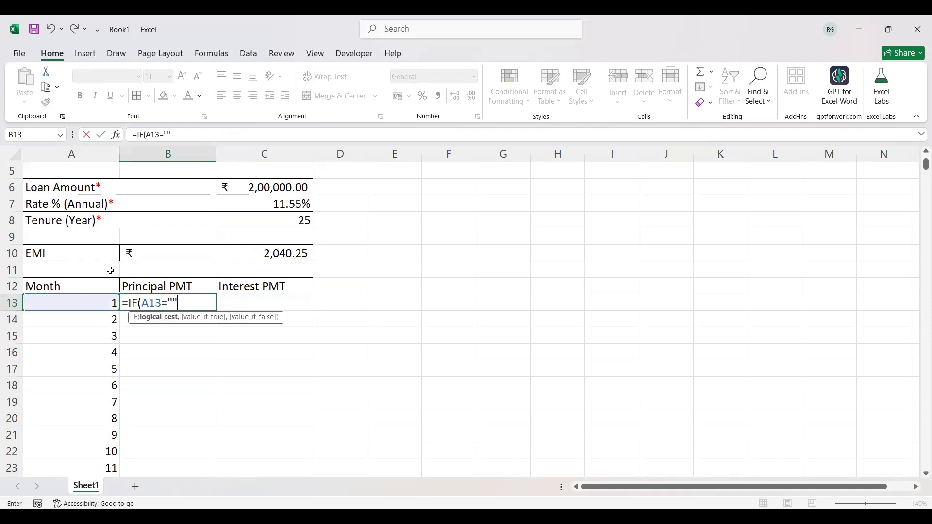
text(,"")
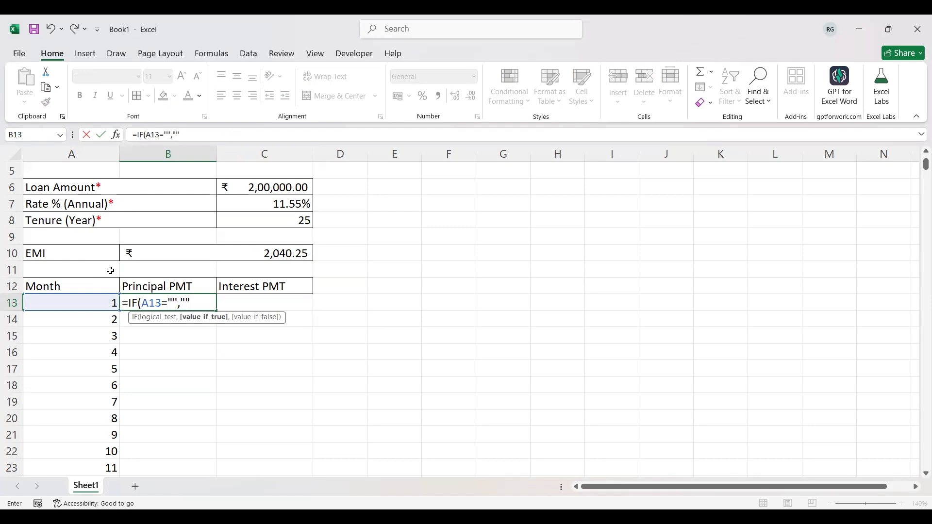
text(,)
key(Left)
key(BackSpace)
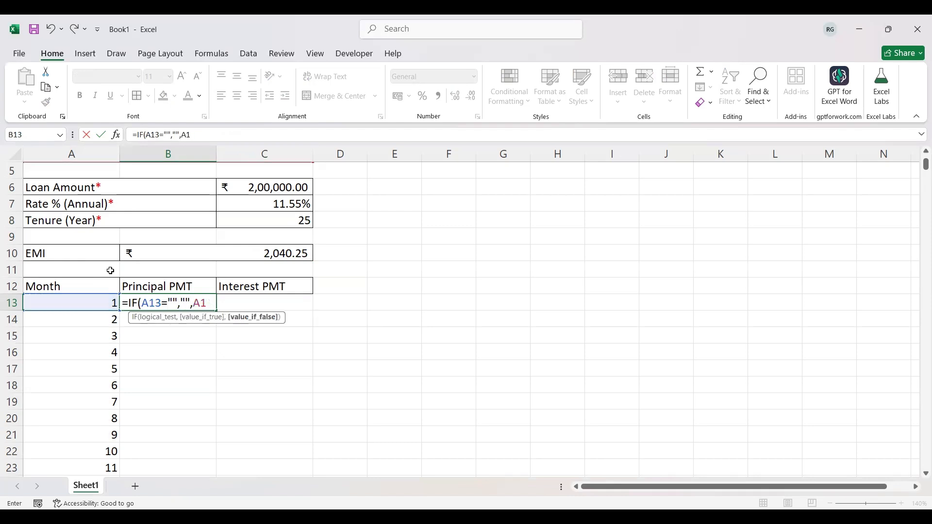
key(BackSpace)
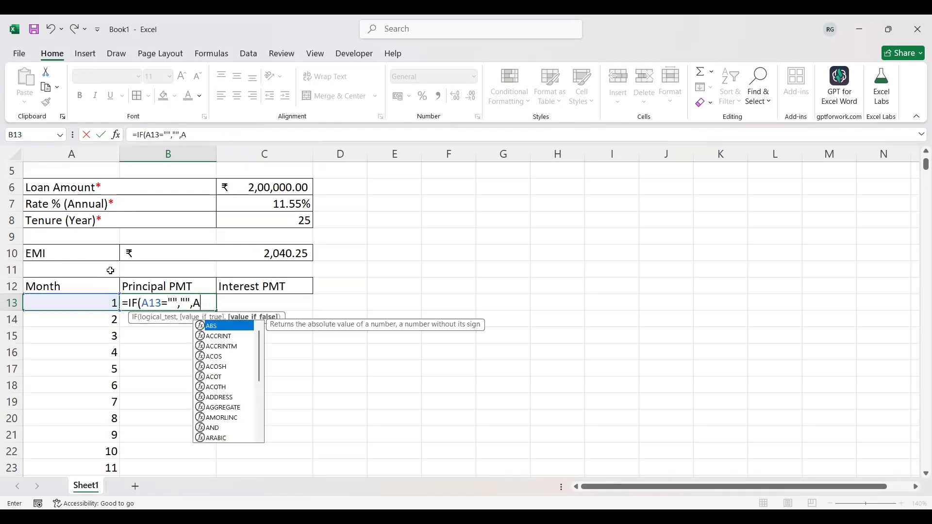
key(BackSpace)
- Continue the B13 formula with PPMT as the value if false, using $C$7/12 as the rate and A13 as the period
text(PPMT()
key(Up)
key(Up)
key(Up)
key(Up)
key(Up)
key(Up)
key(Right)
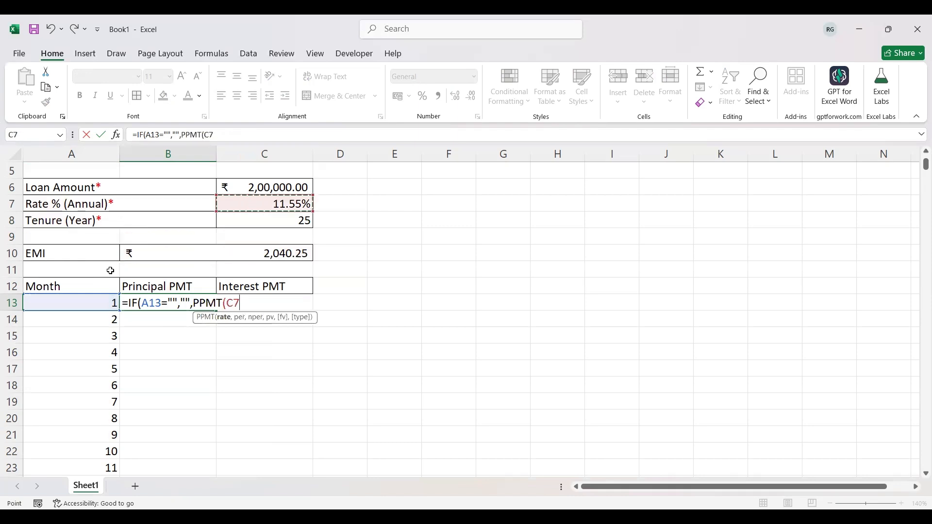
key(F4)
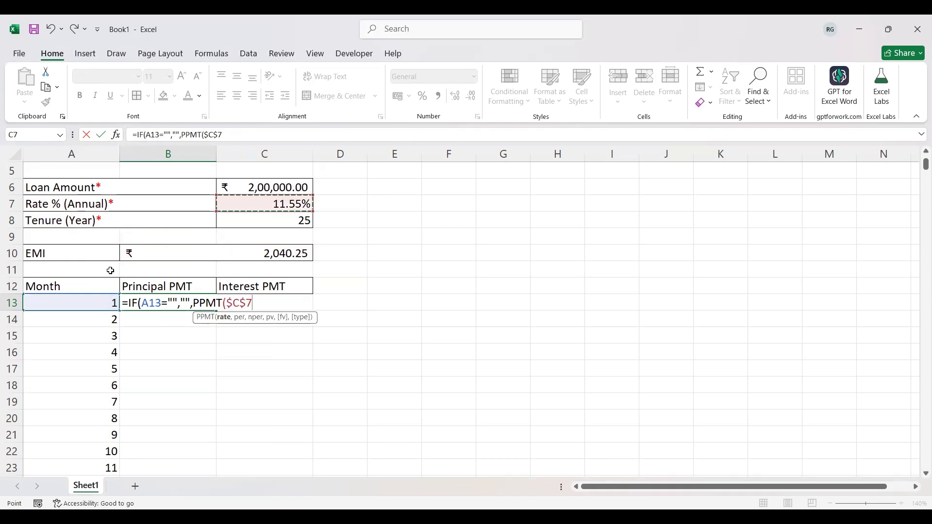
text(/12,)
key(Left)
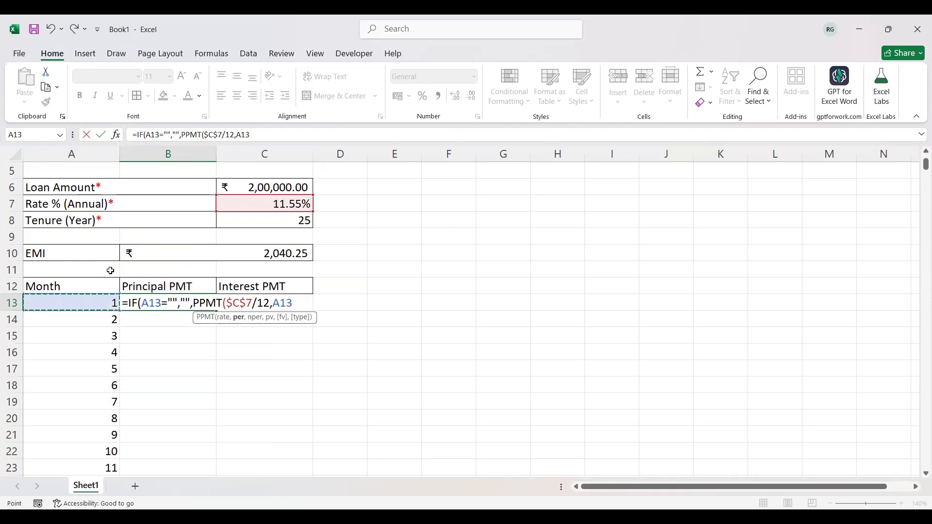
- Set the PPMT number-of-periods argument to the absolute tenure cell times twelve, $C$8*12
text(,)
key(Up)
key(Up)
key(Up)
key(Up)
key(Up)
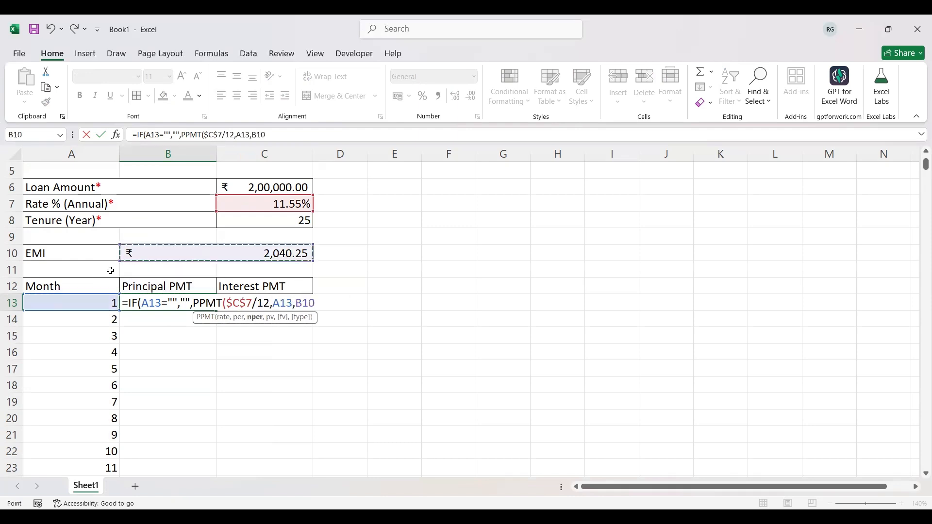
key(Right)
key(F4)
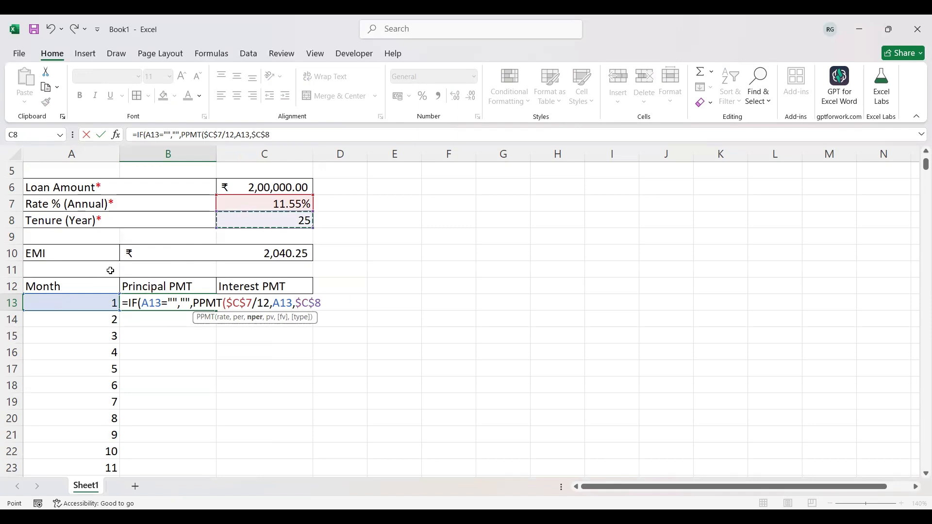
text(*12,-)
- Use the negative absolute loan amount, -$C$6, as the PPMT present value and complete the formula in B13
key(Up)
key(Up)
key(Up)
key(Up)
key(Up)
key(Up)
key(Up)
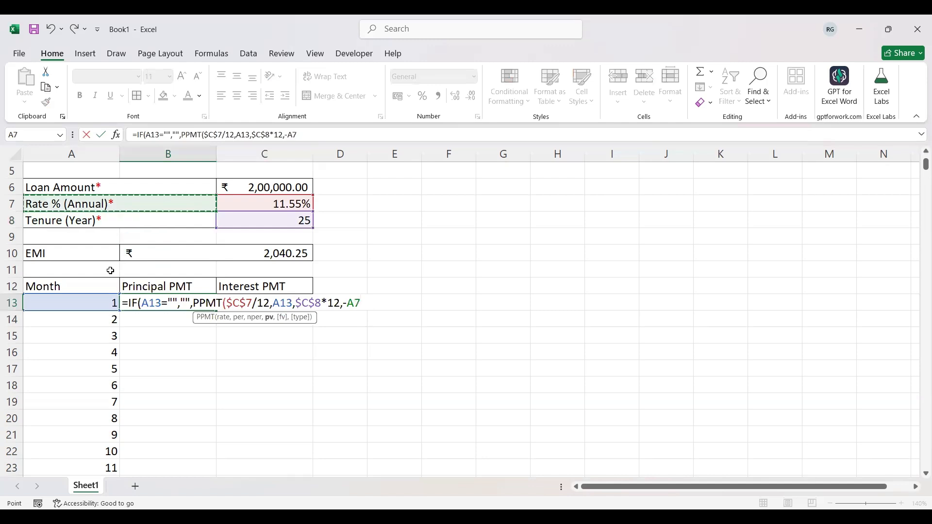
key(Right)
key(F4)
text())
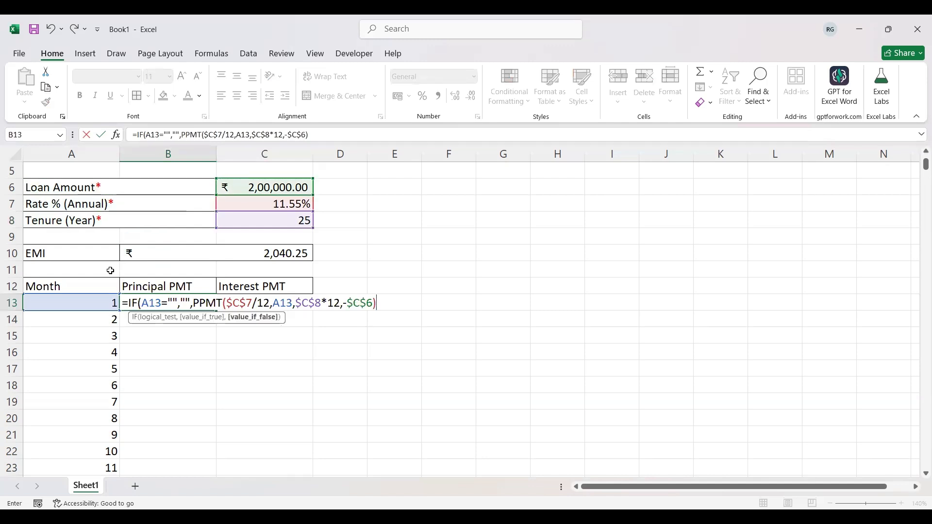
text())
key(Return)
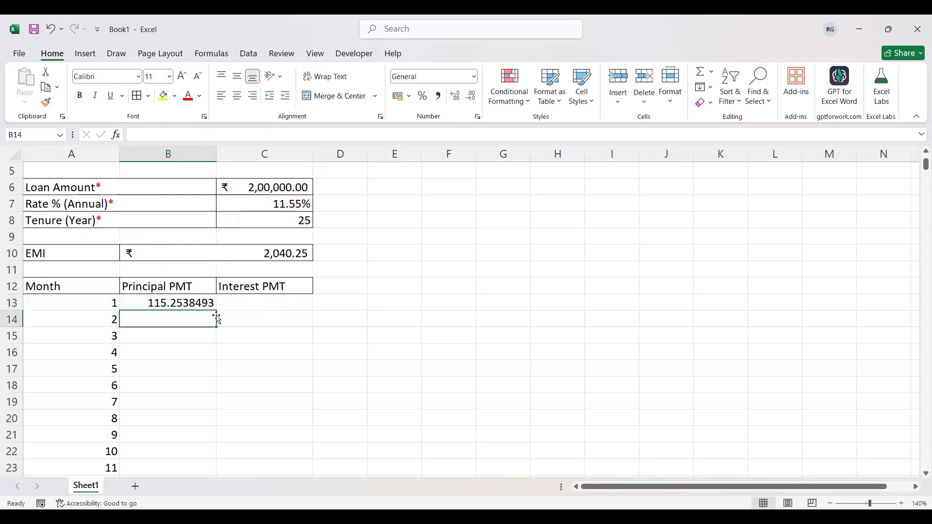
- Apply the rupee accounting format to B13 and fill its formula down the Principal PMT column alongside the months
click(208, 303)
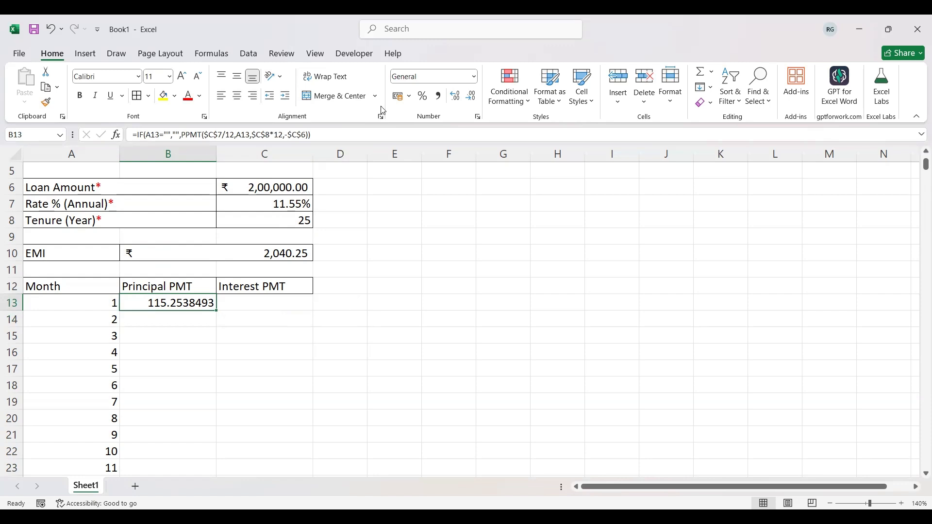
click(397, 100)
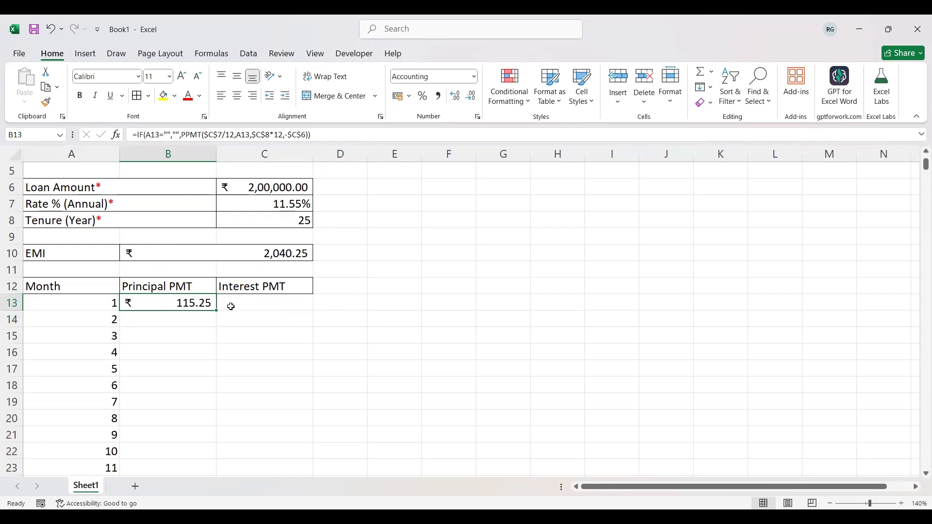
double_click(217, 311)
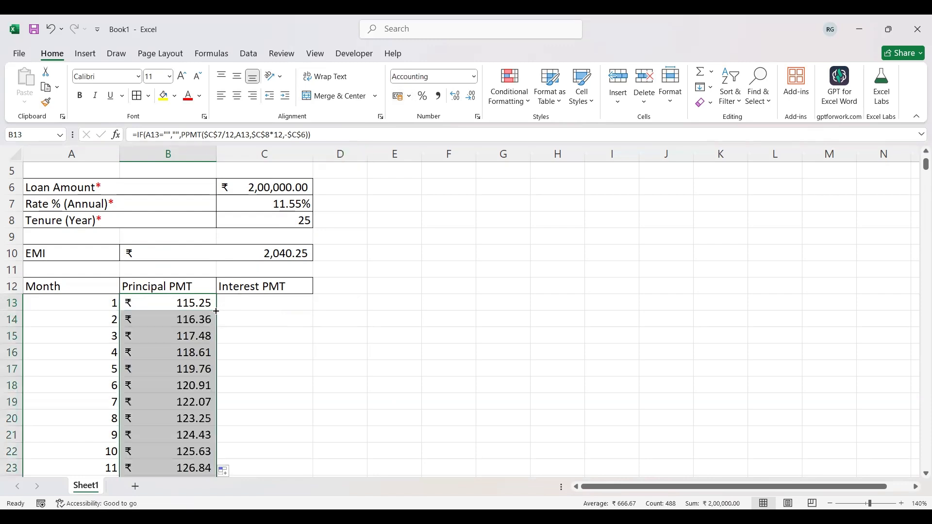
- Review the monthly principal payments down column B, and return to the top of the table
click(192, 324)
key(Down)
key(Down)
key(Down)
key(Down)
key(Down)
key(Down)
key(Down)
key(Down)
key(Down)
key(Down)
key(Down)
key(Down)
key(Down)
key(Down)
key(Down)
key(Down)
key(Down)
key(Down)
key(Down)
key(Down)
key(Down)
key(Down)
key(Down)
key(Down)
key(Down)
key(Down)
key(Down)
key(Down)
key(Down)
key(Down)
key(Down)
key(Down)
key(Down)
key(Down)
key(Down)
key(Down)
key(Down)
key(Down)
key(Down)
key(Down)
key(Down)
key(Down)
key(Down)
key(Down)
key(Down)
key(Down)
key(Down)
key(Down)
key(Down)
key(Down)
key(Down)
key(Down)
key(Down)
key(Down)
key(Down)
key(Down)
key(Down)
key(Down)
key(Down)
key(Down)
key(Down)
key(Down)
key(Down)
key(Down)
key(Down)
key(Down)
key(Down)
key(Down)
key(Down)
key(Down)
key(Down)
key(Down)
key(Down)
key(Down)
key(Down)
key(Down)
key(Down)
key(Down)
key(Down)
key(Down)
key(Down)
key(Down)
key(Down)
key(Down)
key(Down)
key(Down)
key(Down)
key(Down)
key(Down)
key(Down)
key(Down)
key(Down)
key(Down)
key(Down)
key(Down)
key(Down)
key(Down)
key(Down)
key(Down)
key(Down)
key(Down)
key(Down)
key(Down)
key(Down)
key(Down)
key(Down)
key(Down)
key(Down)
key(Down)
key(Down)
key(Down)
key(Down)
key(Up)
key(Up)
key(ctrl+Up)
key(Up)
key(Up)
key(Up)
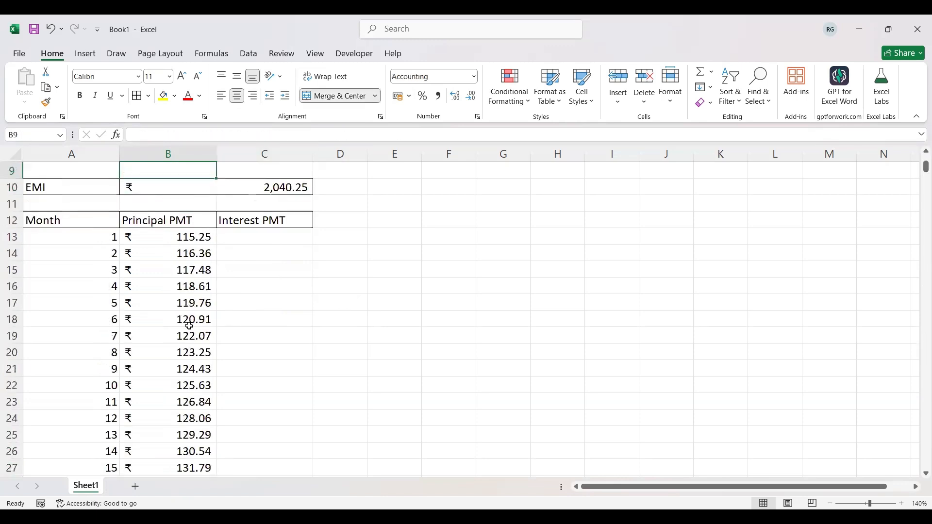
- Set the Tenure (Year) input in C8 to 2
key(Up)
key(Right)
key(F2)
key(BackSpace)
key(Return)
- Review the recalculated monthly rows down the payment table, and return to its top
key(Down)
key(Down)
key(Down)
key(Down)
key(Down)
key(Down)
key(Down)
key(Down)
key(Down)
key(Down)
key(Down)
key(Down)
key(Down)
key(Down)
key(Down)
key(Down)
key(Down)
key(Down)
key(Down)
key(Down)
key(Down)
key(Up)
key(Up)
key(Up)
key(Up)
key(Up)
key(Up)
key(Up)
key(Up)
key(Up)
key(Up)
key(Up)
key(Up)
key(Up)
key(Up)
key(Up)
key(Up)
key(Up)
key(Up)
key(Up)
key(Up)
- Copy the full Principal PMT formula text from B13 and paste it into C13 under Interest PMT
key(Down)
key(Down)
key(Left)
key(F2)
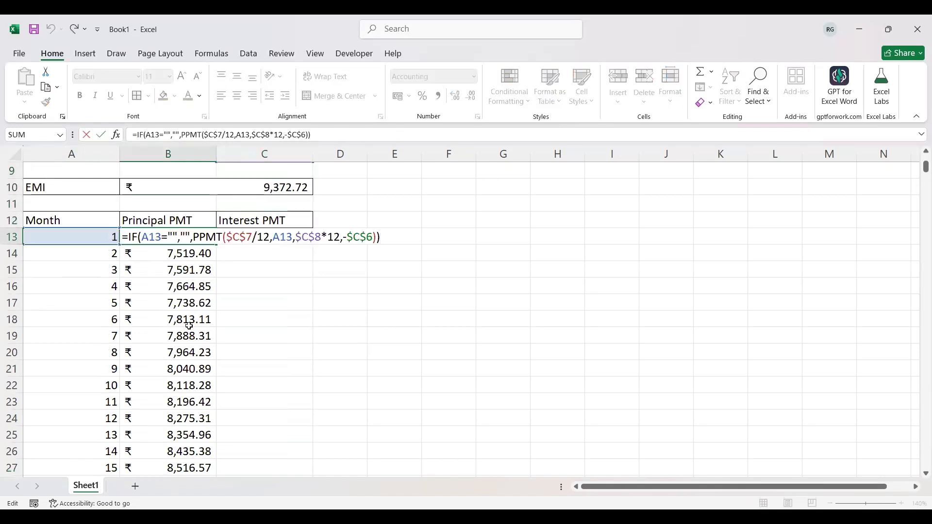
key(shift+Home)
key(ctrl+c)
key(Return)
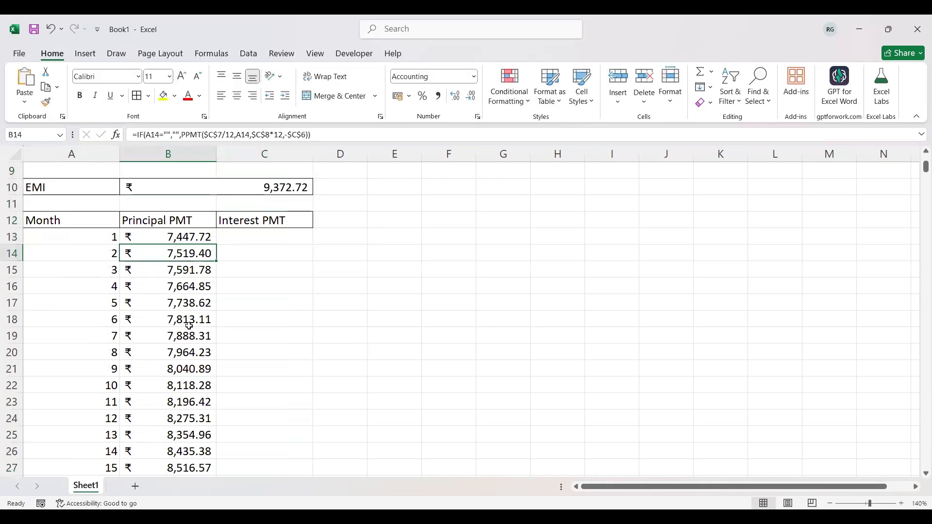
key(Up)
key(Right)
key(F2)
key(ctrl+v)
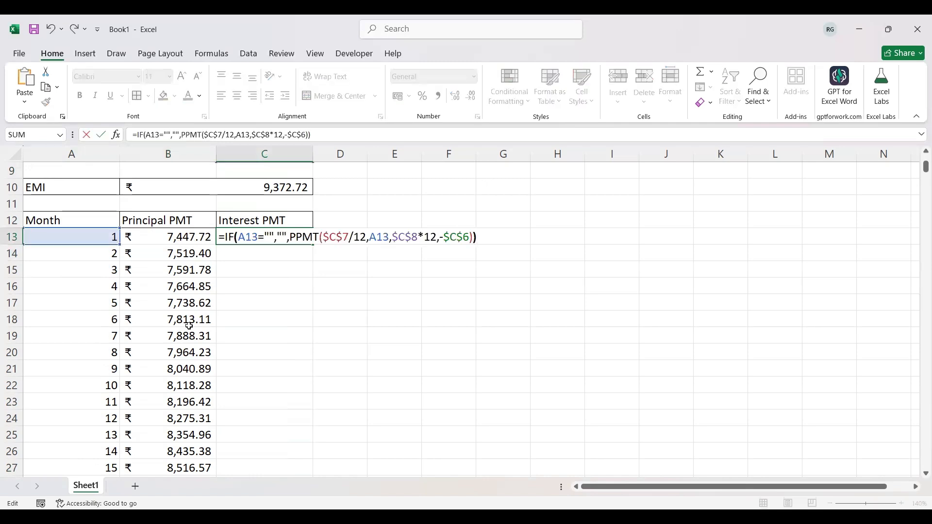
- Change the function in C13's formula from PPMT to IPMT and complete the formula
key(Left)
key(ctrl+Left)
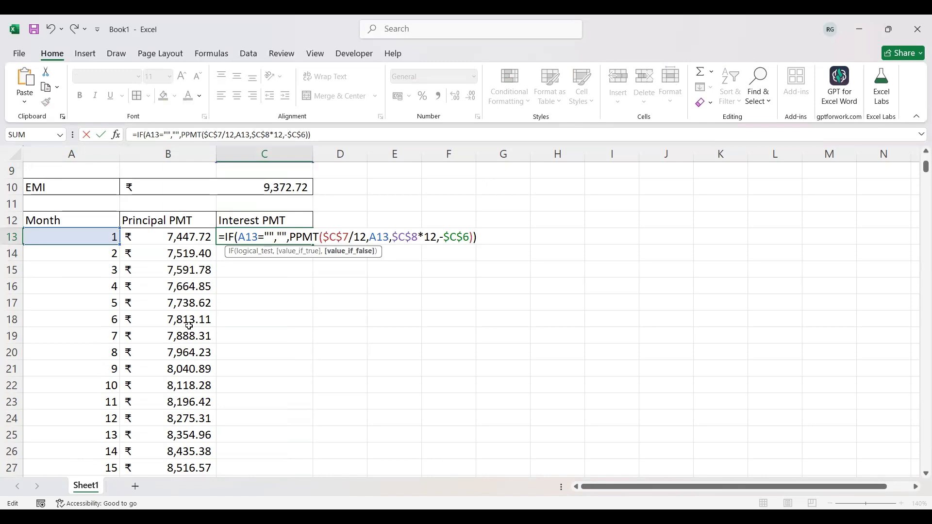
key(Delete)
text(I)
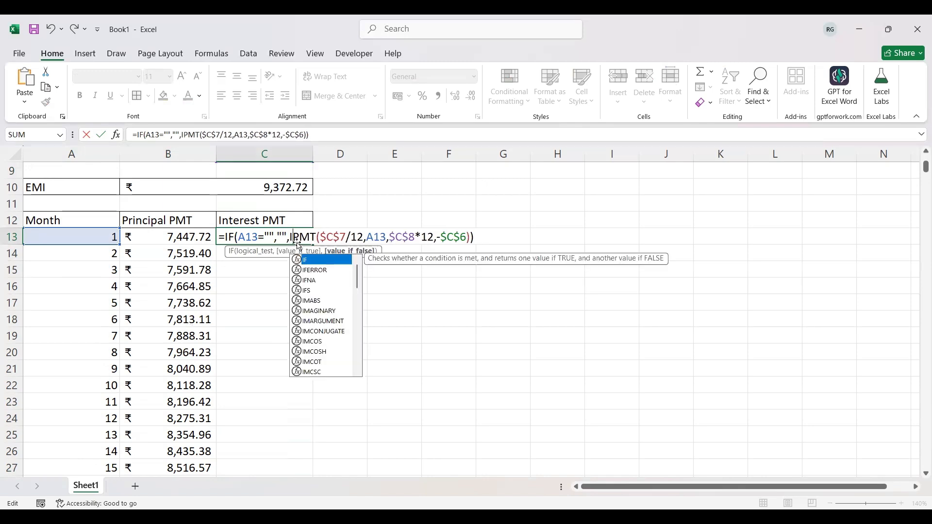
key(ctrl+Return)
- Apply the rupee accounting format to C13 and fill its formula down the Interest PMT column
click(397, 96)
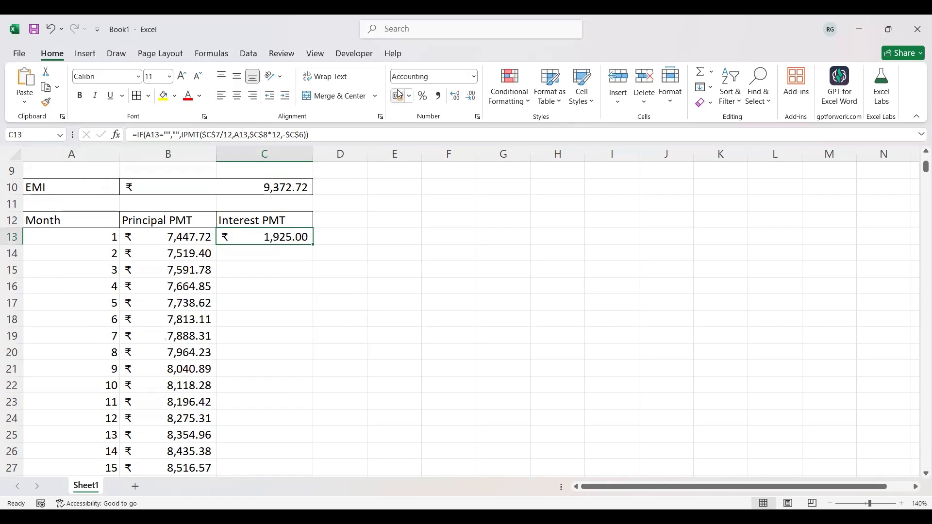
double_click(314, 243)
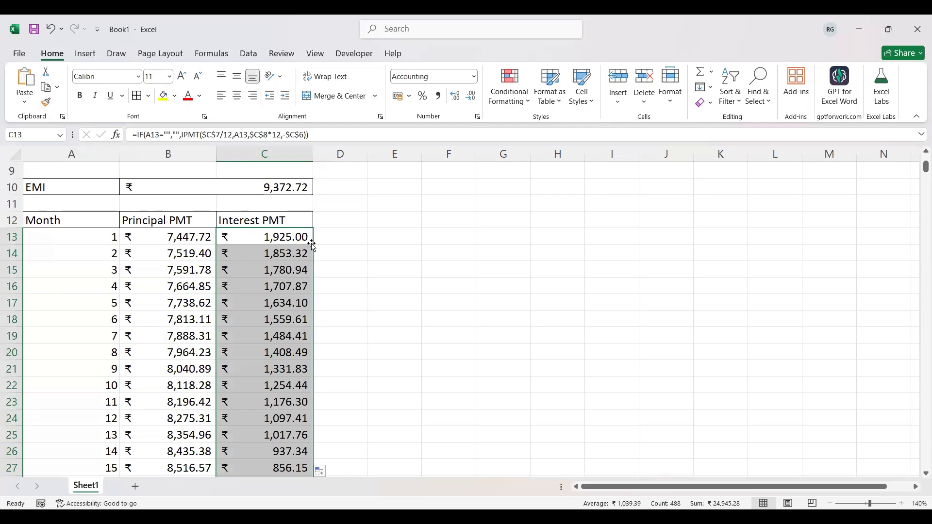
- Review the monthly interest payments down column C, and return to the top of the sheet
key(Down)
key(Down)
key(Down)
key(Down)
key(Down)
key(Down)
key(Down)
key(Down)
key(Down)
key(Down)
key(Down)
key(Down)
key(Down)
key(Down)
key(Down)
key(Down)
key(Down)
key(Down)
key(Down)
key(Down)
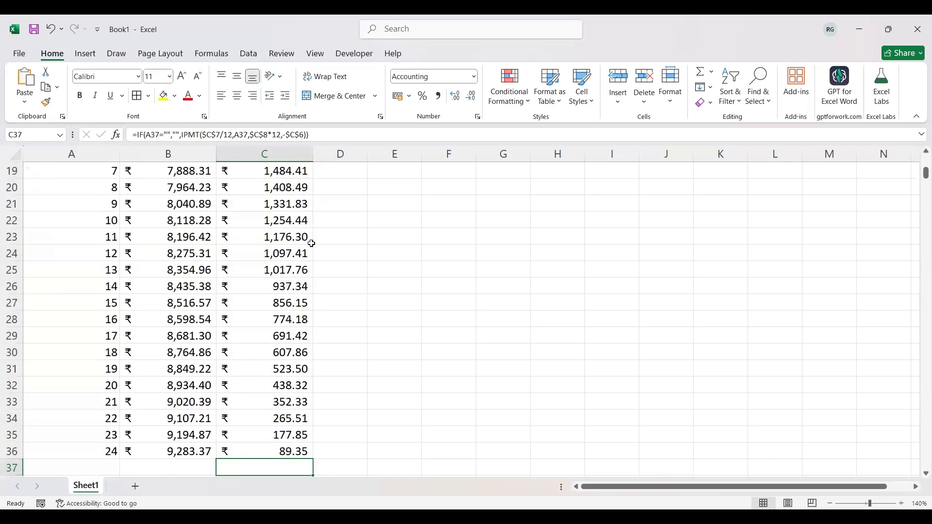
key(Up)
key(Up)
key(Up)
key(Up)
key(Up)
key(Up)
key(Up)
key(Up)
key(Up)
key(Up)
key(Up)
key(Up)
key(Up)
key(Up)
key(Up)
key(Up)
key(Up)
key(Up)
key(Up)
key(Up)
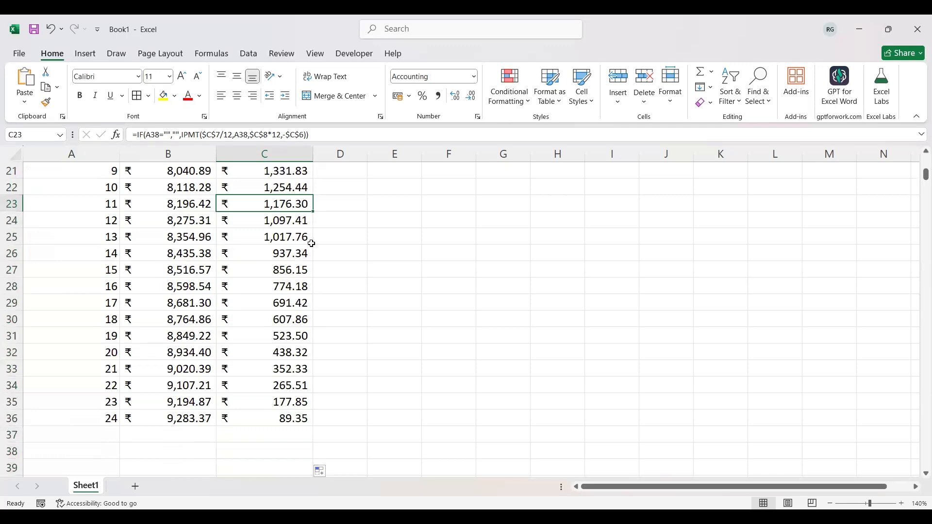
scroll(311, 243, up, 3)
key(Up)
key(Up)
key(Up)
key(Up)
key(Up)
key(Up)
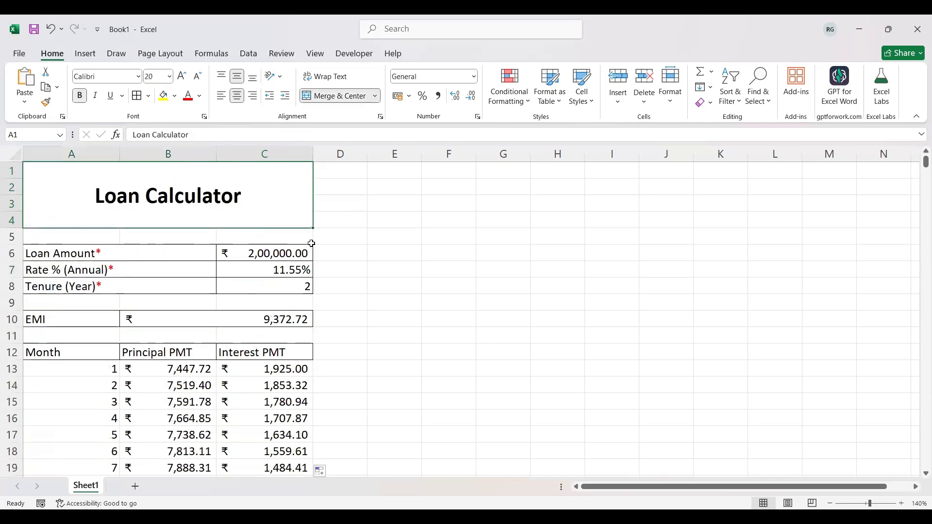
- Test the blank checks by clearing the loan amount, annual rate and tenure one at a time, undoing each deletion
click(312, 246)
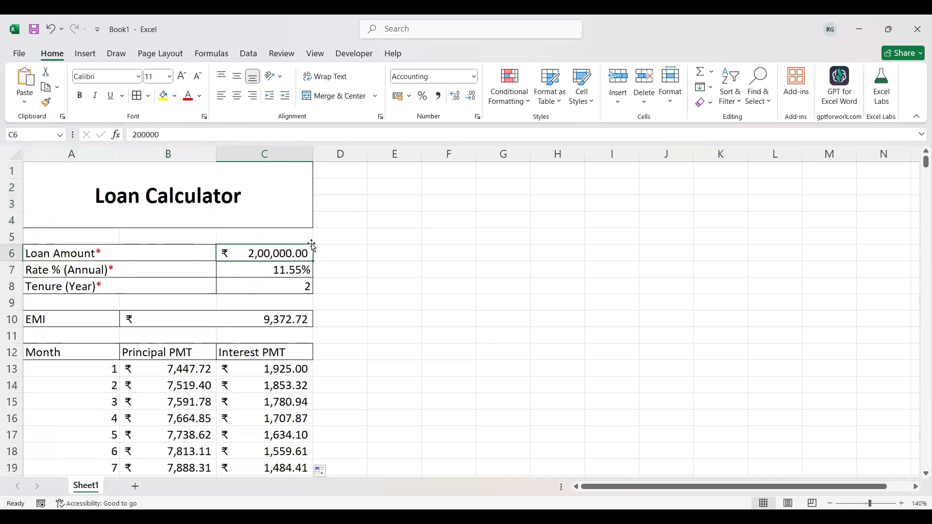
key(Delete)
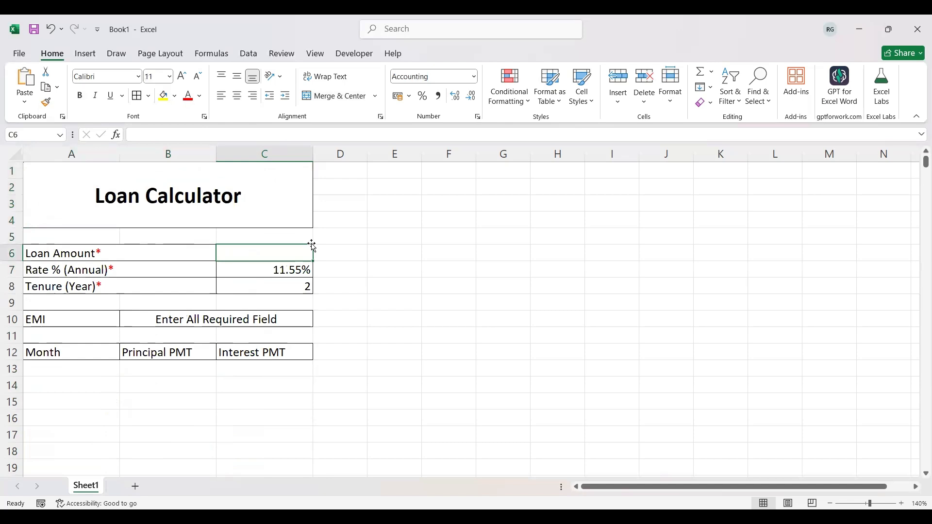
key(ctrl+z)
key(Down)
key(Delete)
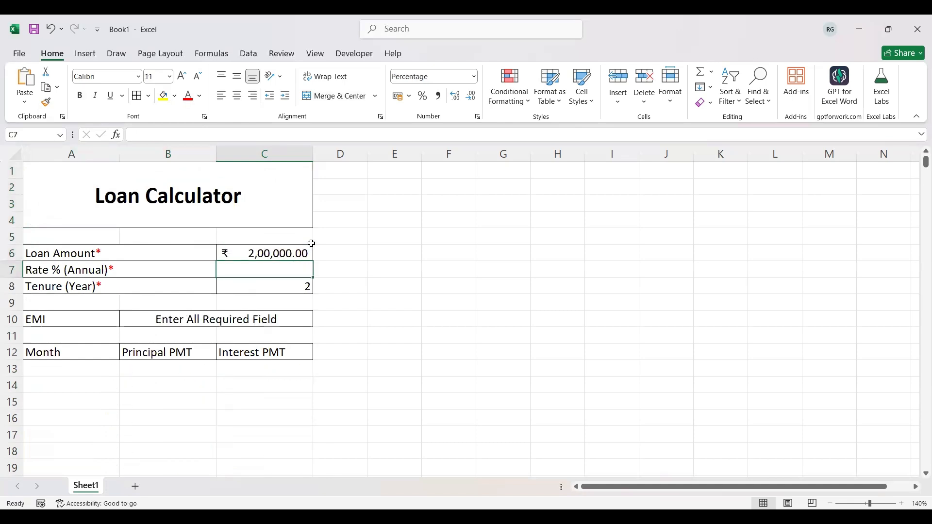
key(ctrl+z)
key(Down)
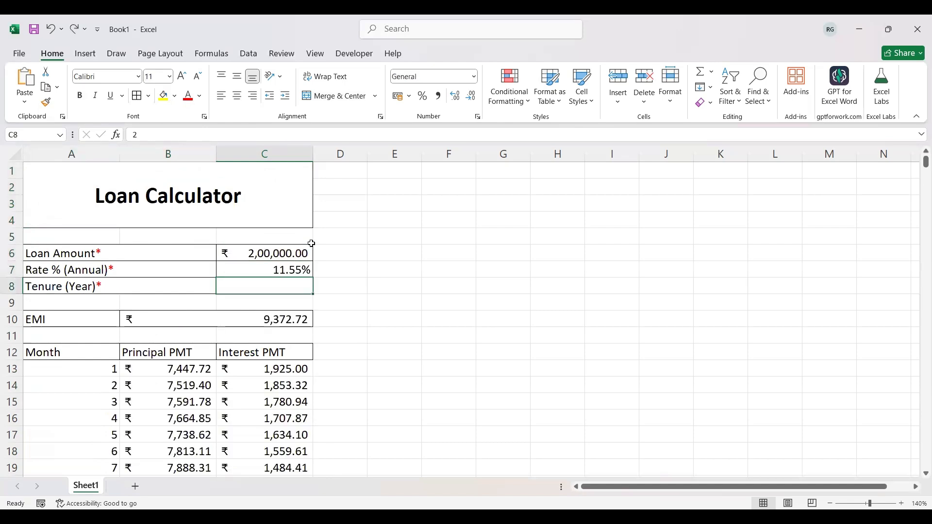
key(Delete)
key(ctrl+z)
- Apply Thick Outside Borders to the loan amount, rate and tenure block, A6:C8
key(Up)
key(Up)
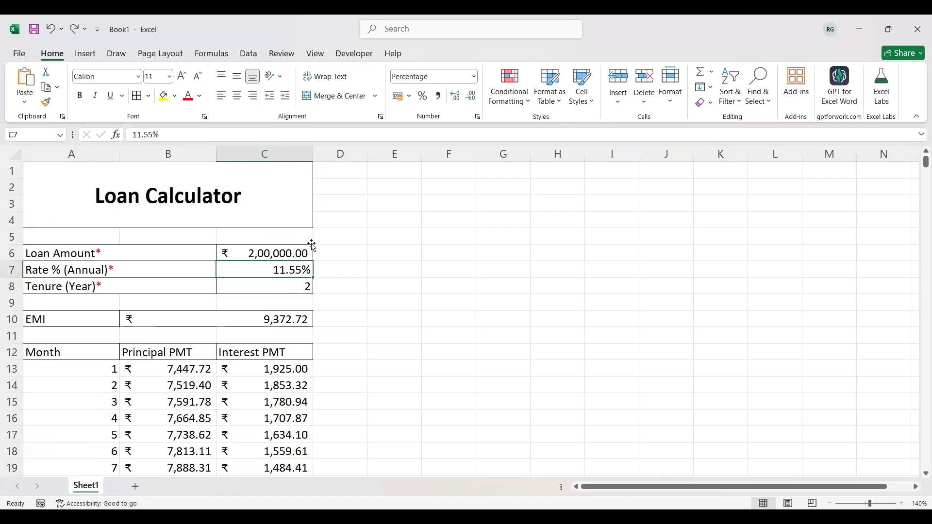
key(Left)
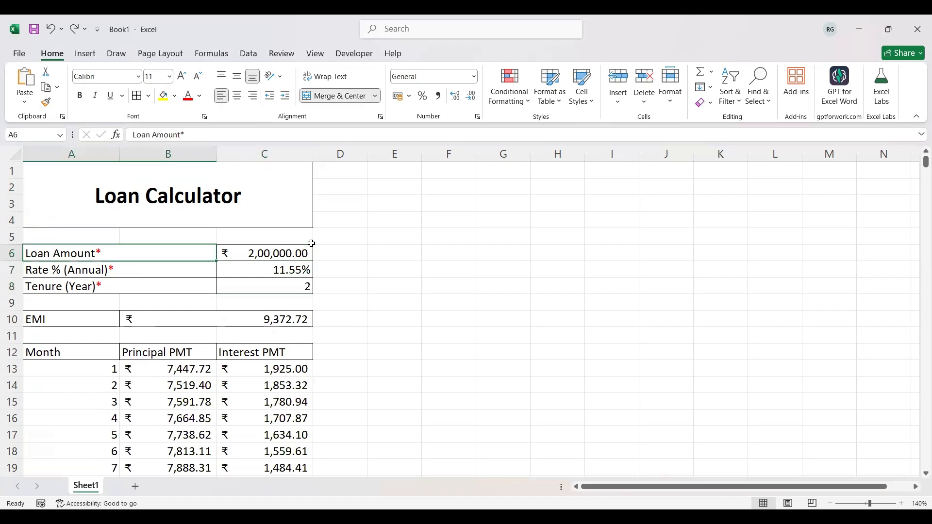
key(shift+Down)
key(shift+Down)
key(shift+Right)
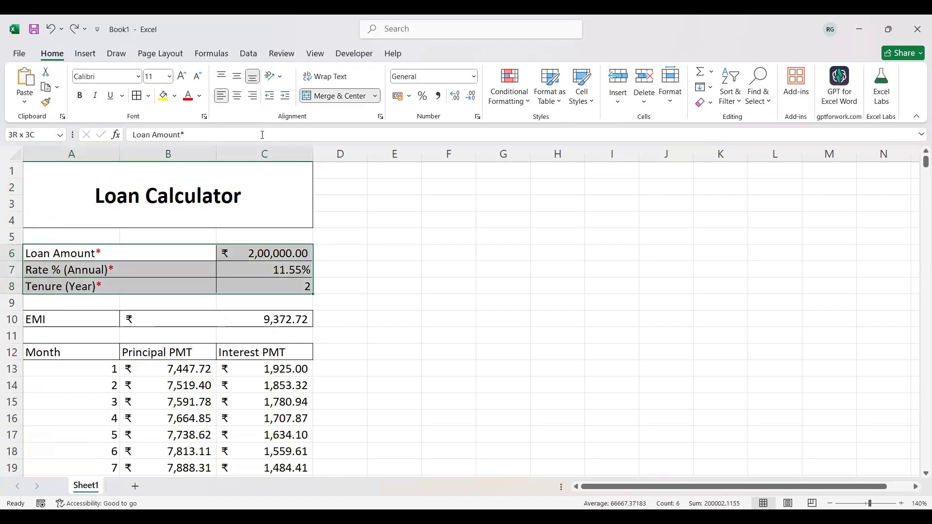
click(144, 96)
click(148, 96)
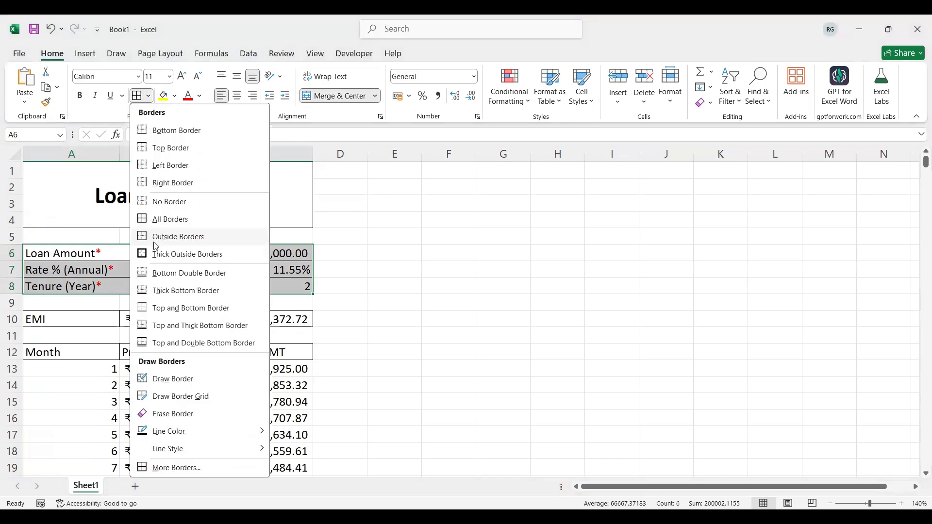
click(156, 255)
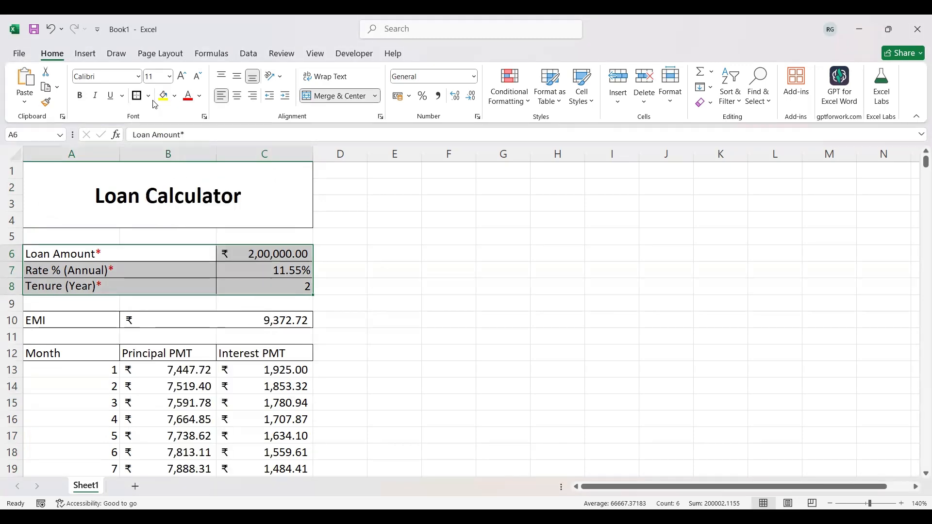
- Give the input block A6:C8 heavier solid inside lines, including the vertical divider, through the Format Cells border settings
click(148, 96)
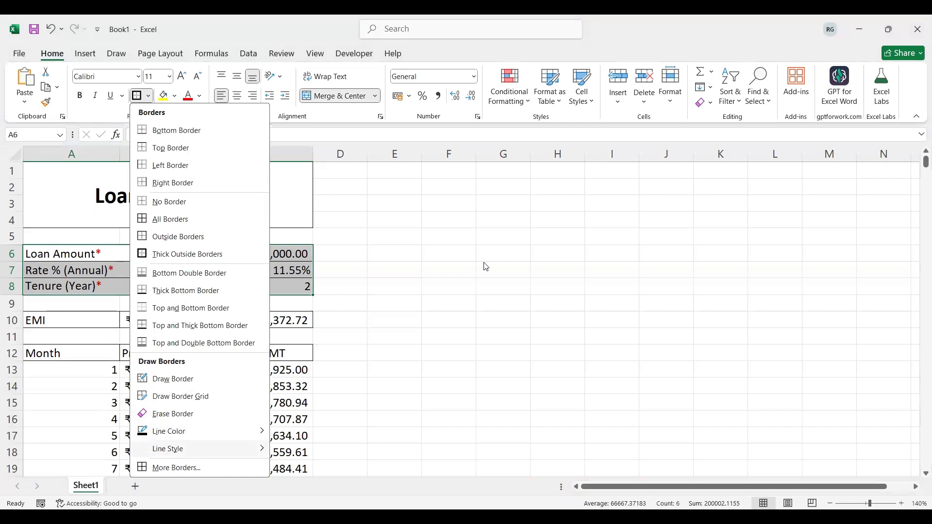
click(512, 268)
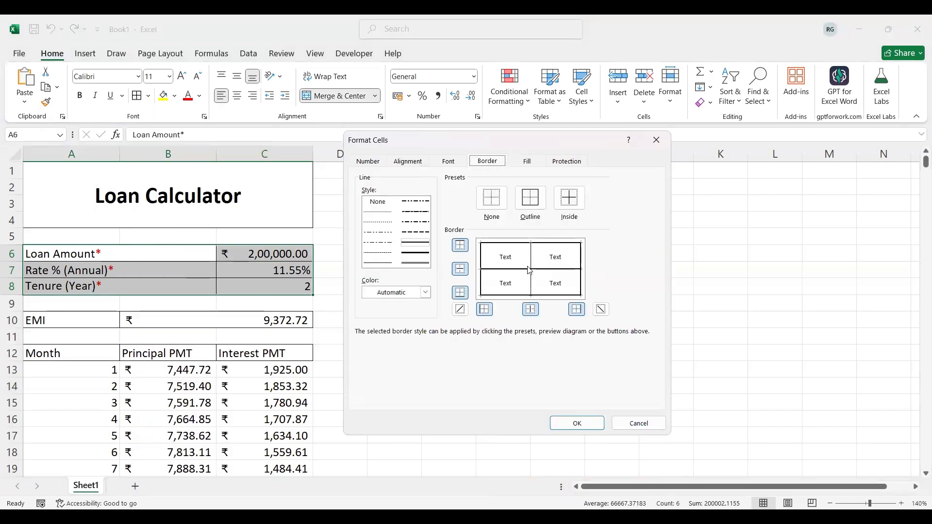
click(529, 270)
click(574, 425)
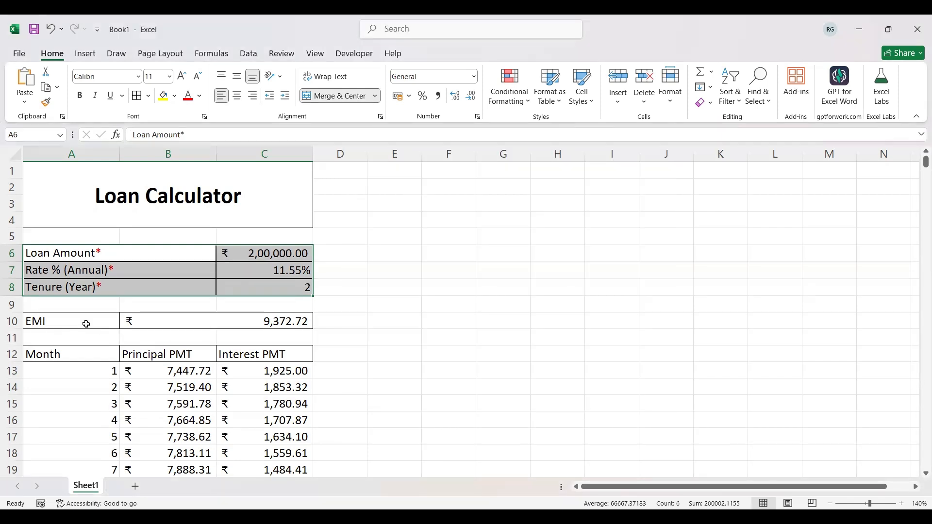
- Apply a thick solid outline and a matching vertical divider to the EMI row, A10:C10
click(83, 322)
key(shift+Right)
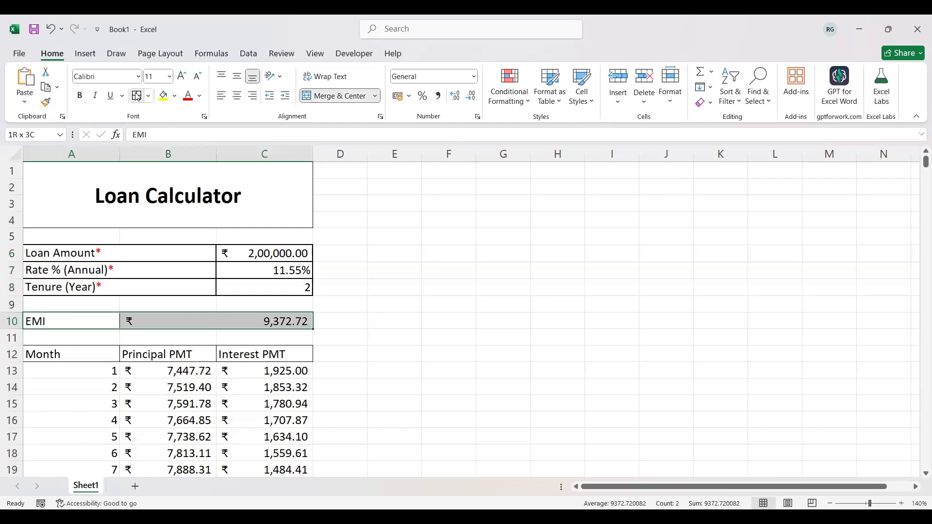
key(ctrl+1)
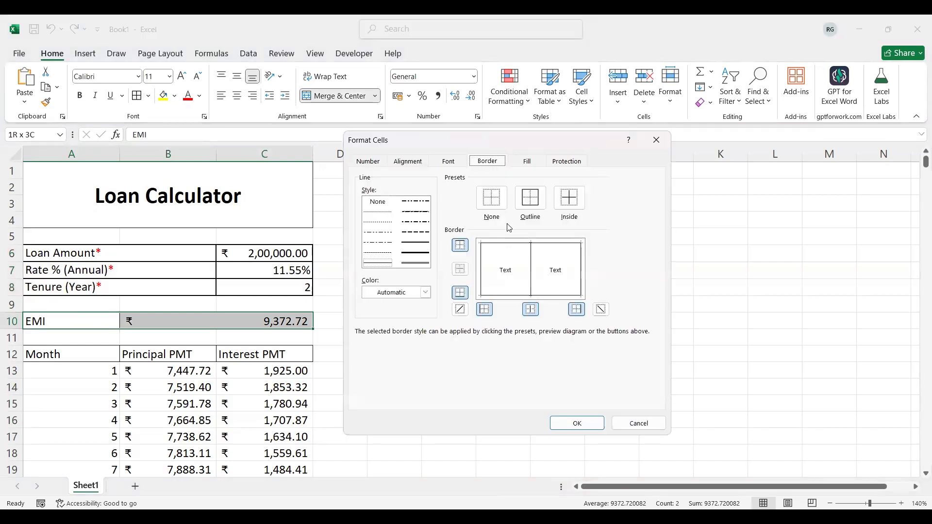
click(421, 255)
click(530, 277)
click(555, 243)
click(582, 266)
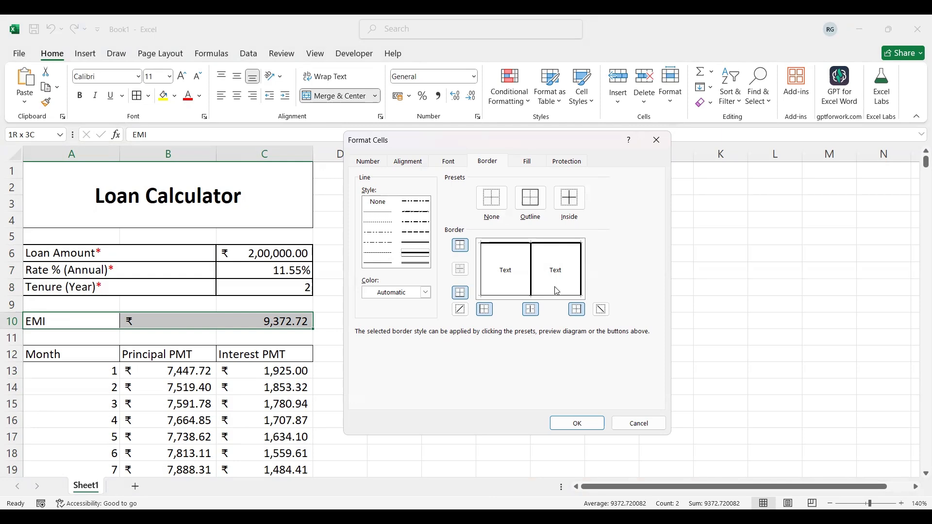
click(515, 295)
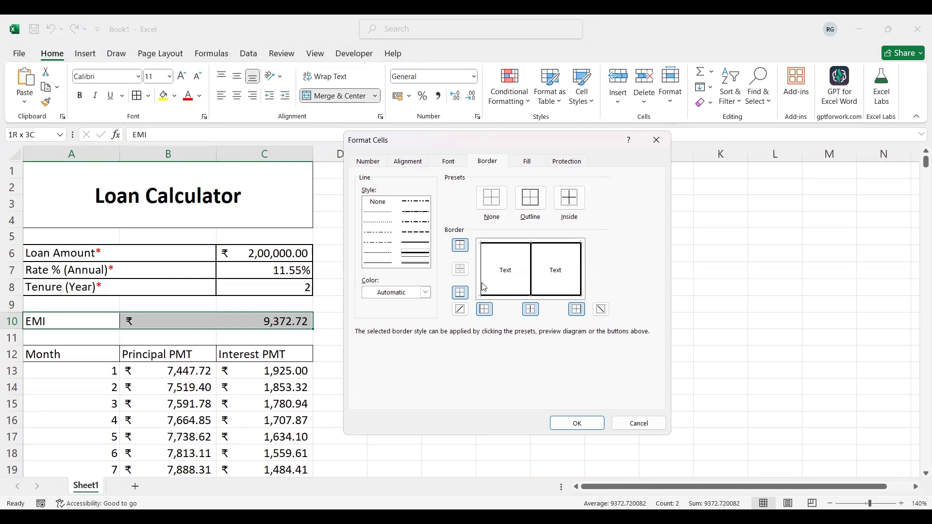
click(531, 209)
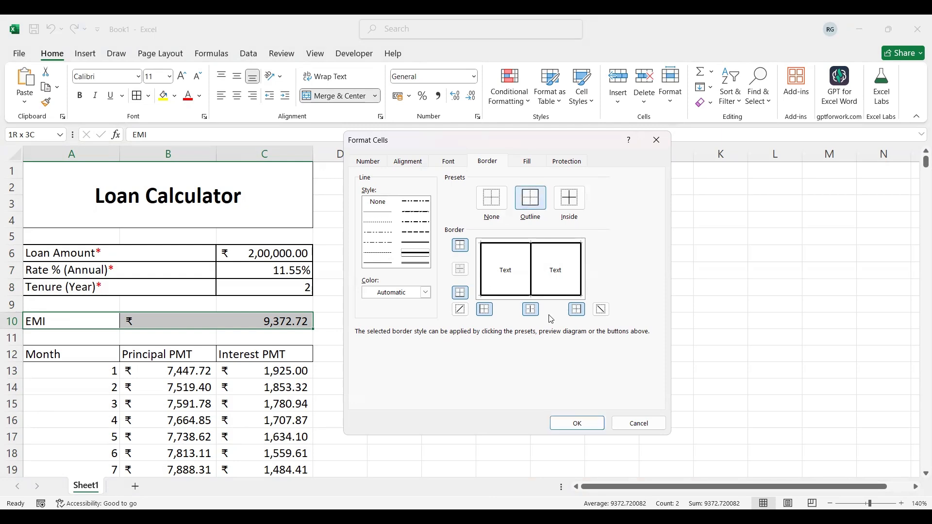
click(582, 423)
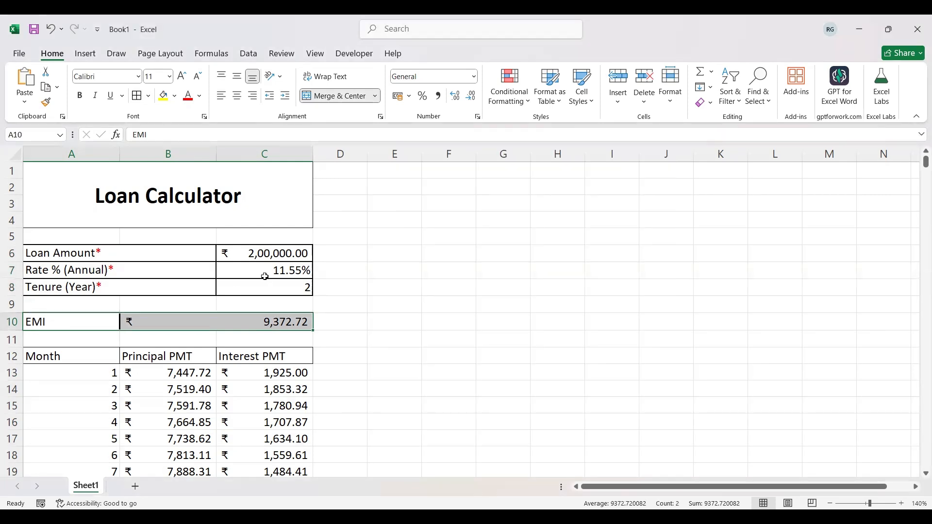
- Apply Thick Outside Borders to the merged Loan Calculator title cell
click(259, 199)
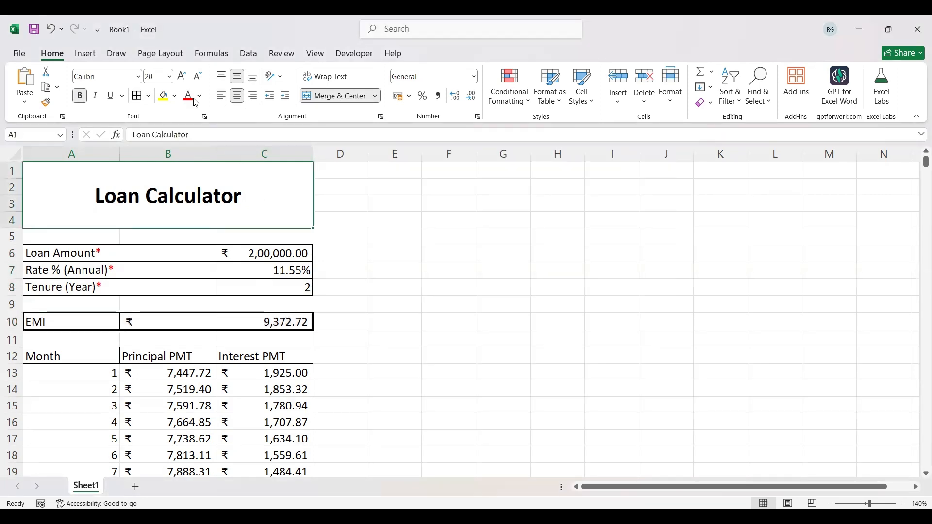
click(148, 97)
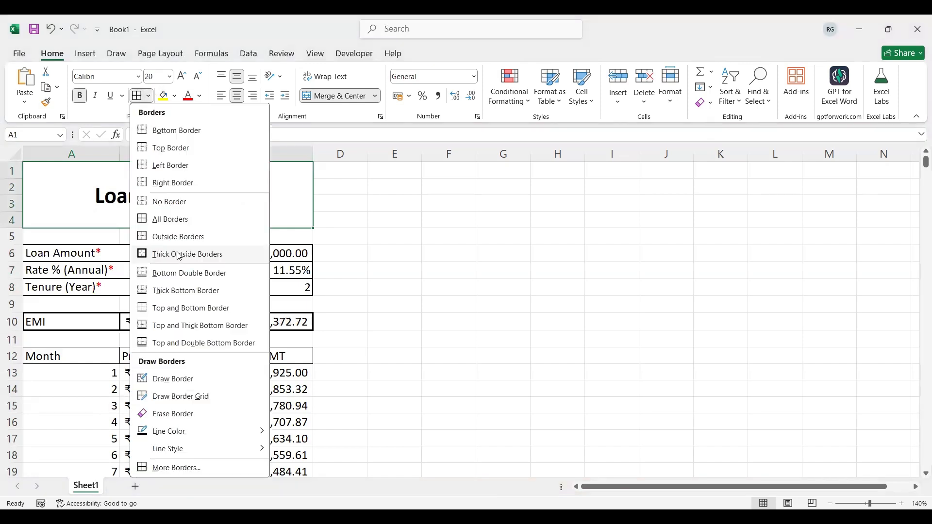
click(180, 254)
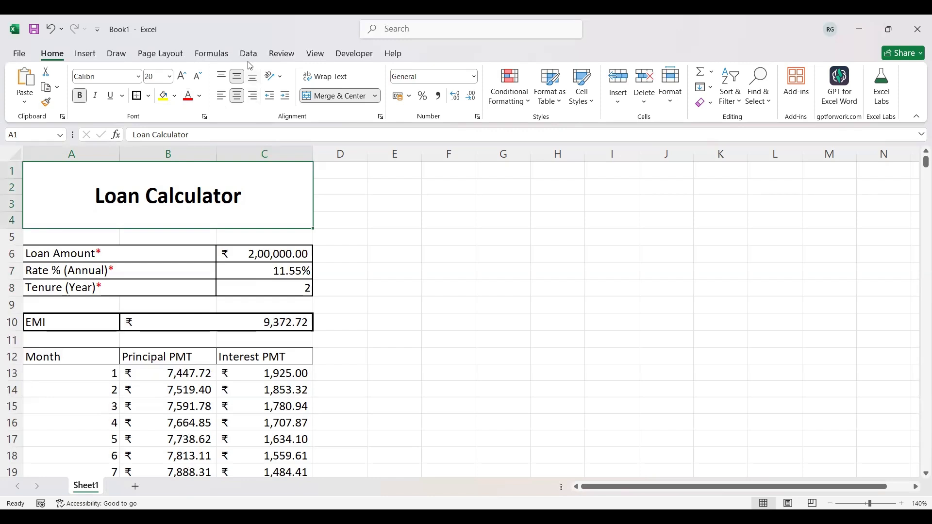
- Hide the worksheet gridlines and deselect the title cell
click(313, 56)
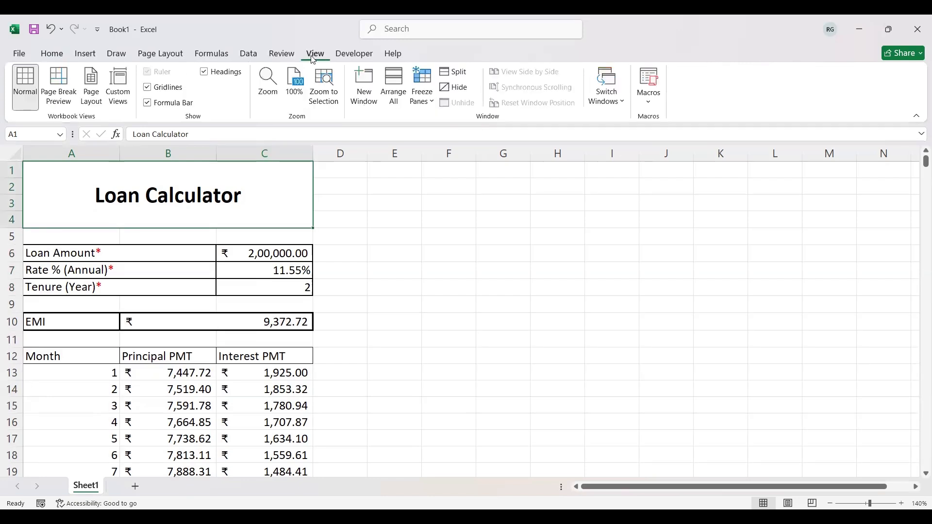
click(147, 86)
click(372, 289)
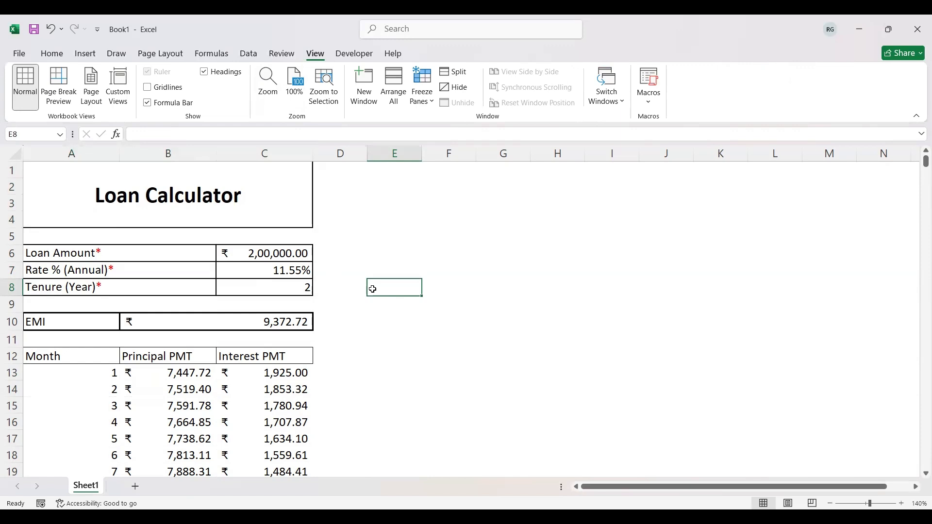
- Review the Month column from cell A13 past the end of the payment schedule and back to A13
key(Down)
key(Down)
key(Down)
key(Down)
key(Down)
key(Left)
key(Left)
key(Left)
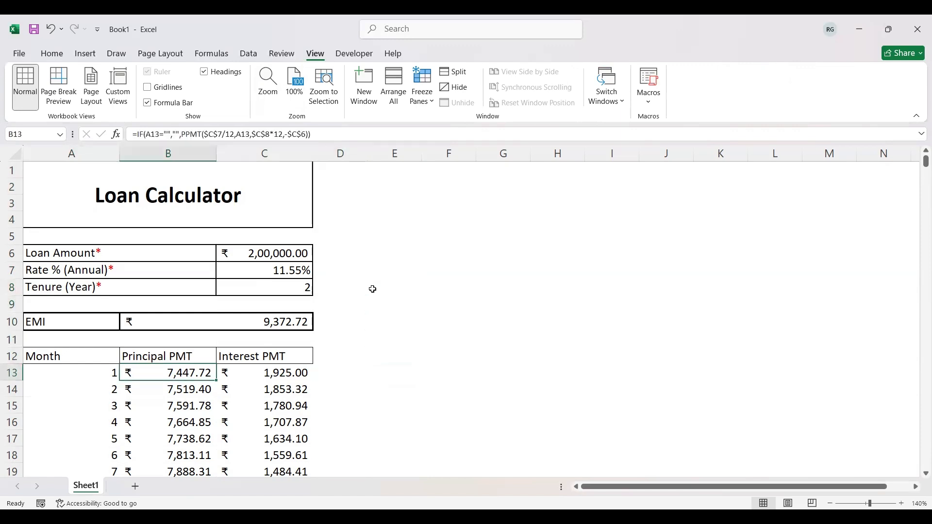
key(Left)
key(Down)
key(Down)
key(Down)
key(Down)
key(Down)
key(Down)
key(Down)
key(Down)
key(Down)
key(Down)
key(Down)
key(Down)
key(Down)
key(Down)
key(Down)
key(Down)
key(Down)
key(Down)
key(Down)
key(Down)
key(Down)
key(Down)
key(Down)
key(Down)
key(Down)
key(Down)
key(Down)
key(Down)
key(Up)
key(Up)
key(Up)
key(Up)
key(Up)
key(Up)
key(Up)
key(Up)
key(Up)
key(Up)
key(Up)
key(Up)
key(Up)
key(Up)
key(Up)
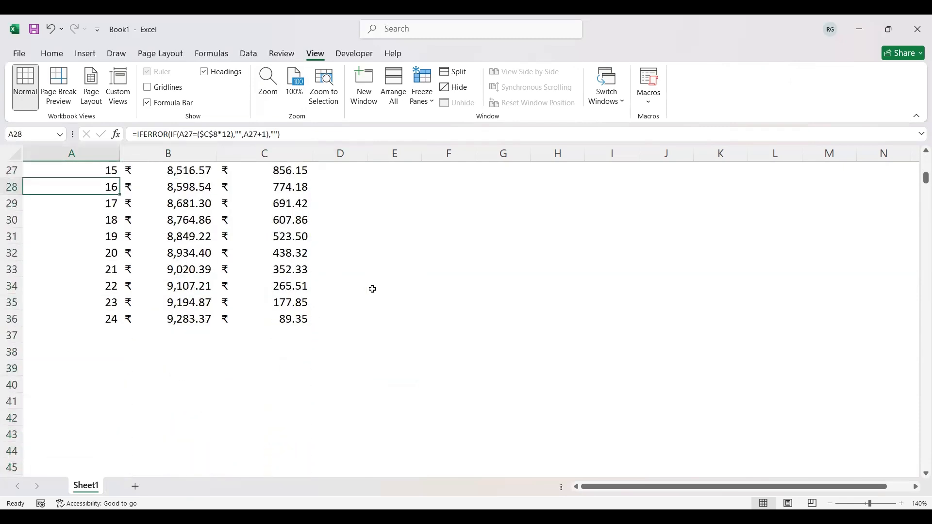
key(Up)
key(Up)
key(Up)
key(Up)
key(Up)
key(Up)
key(Up)
key(Up)
key(Up)
key(Up)
key(Up)
key(Up)
key(Up)
key(Up)
key(Up)
key(Up)
key(Up)
key(Up)
key(Down)
key(Down)
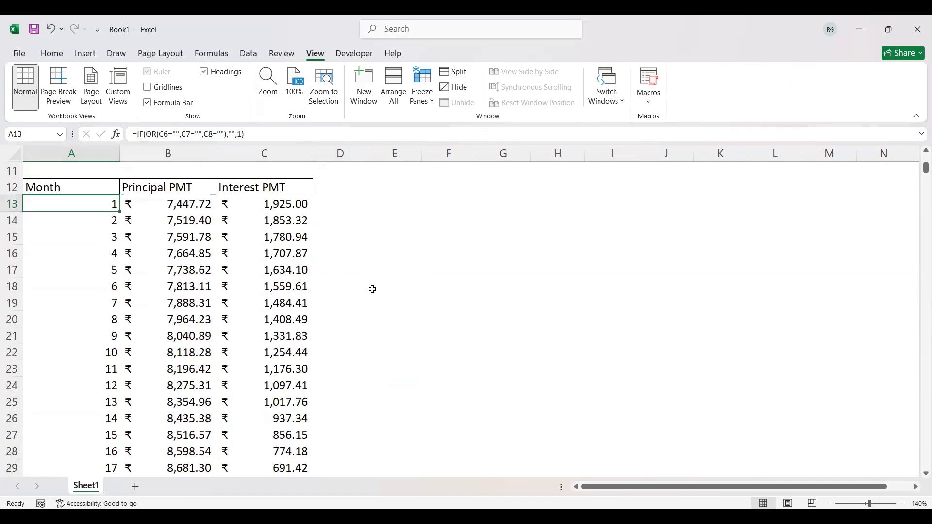
- Select the filled payment schedule rows A13:C36 to check the extent of the data
key(shift+Right)
key(shift+Right)
key(shift+Down)
key(shift+Down)
key(shift+Down)
key(shift+Down)
key(shift+Down)
key(shift+Down)
key(shift+Down)
key(shift+Down)
key(shift+Down)
key(shift+Down)
key(shift+Down)
key(shift+Down)
key(shift+Down)
key(shift+Down)
key(shift+Down)
key(shift+Down)
key(shift+Down)
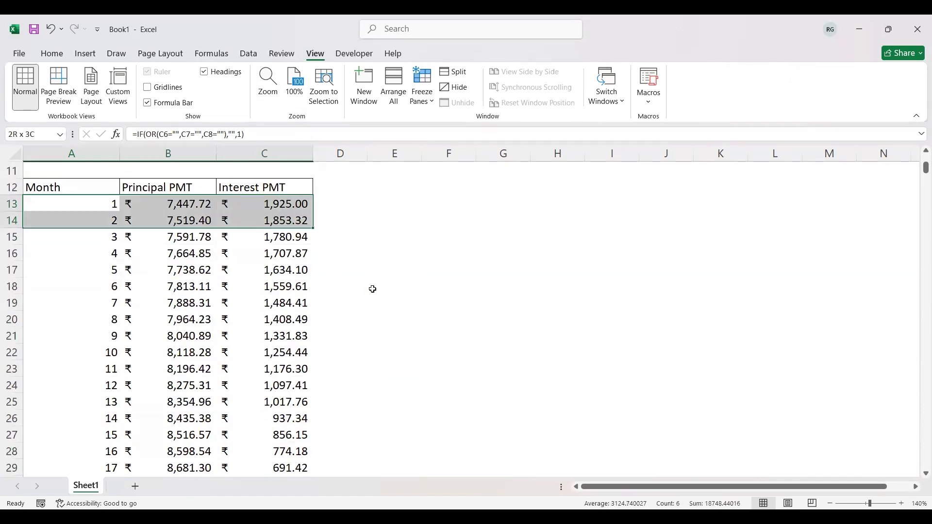
key(shift+Down)
key(shift+Down)
key(shift+Down)
key(shift+Down)
key(shift+Down)
key(shift+Down)
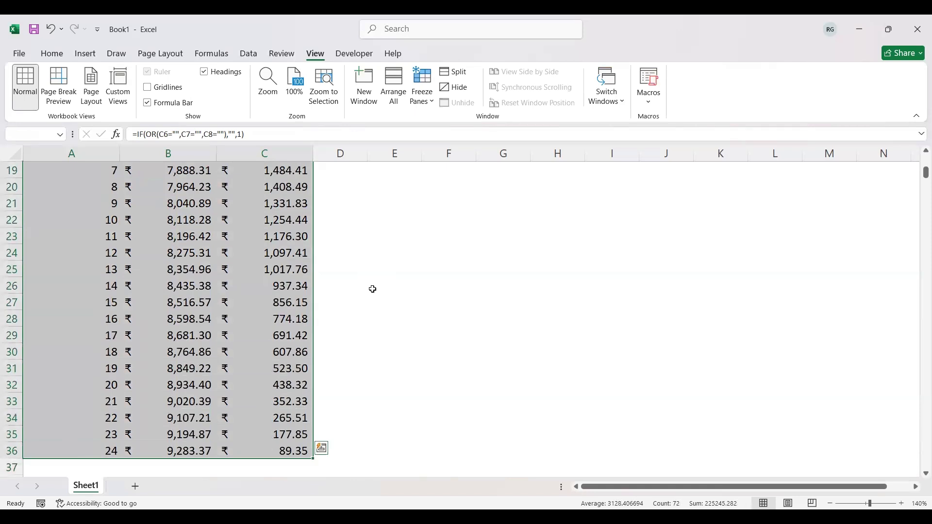
- Return to the title cell and auto-fit the width of column A to its contents
key(ctrl+Home)
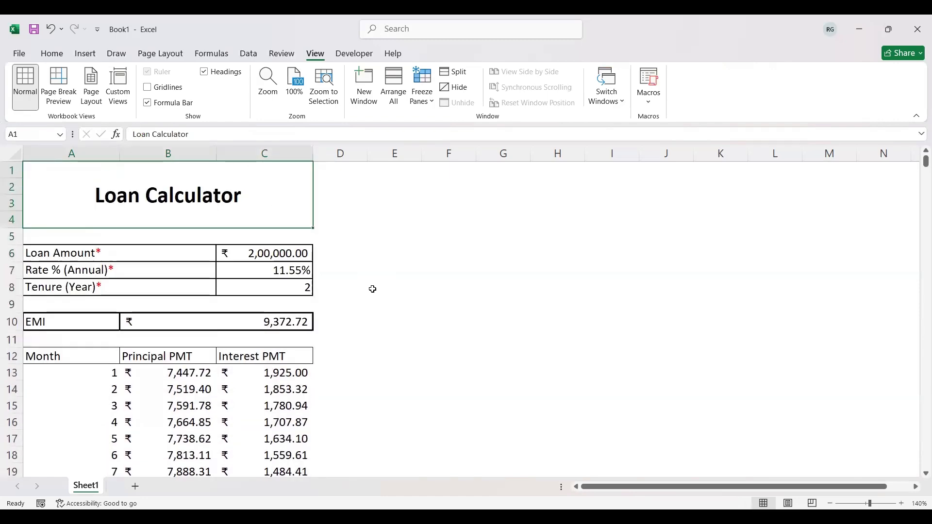
click(117, 155)
double_click(117, 155)
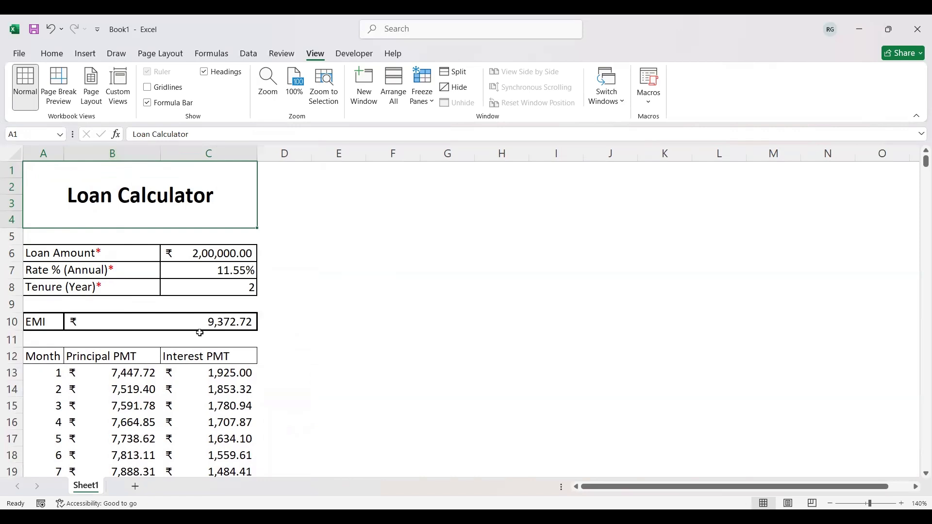
- Apply Thick Outside Borders to the schedule header row A12:C12
click(58, 373)
key(Up)
key(shift+Right)
key(shift+Right)
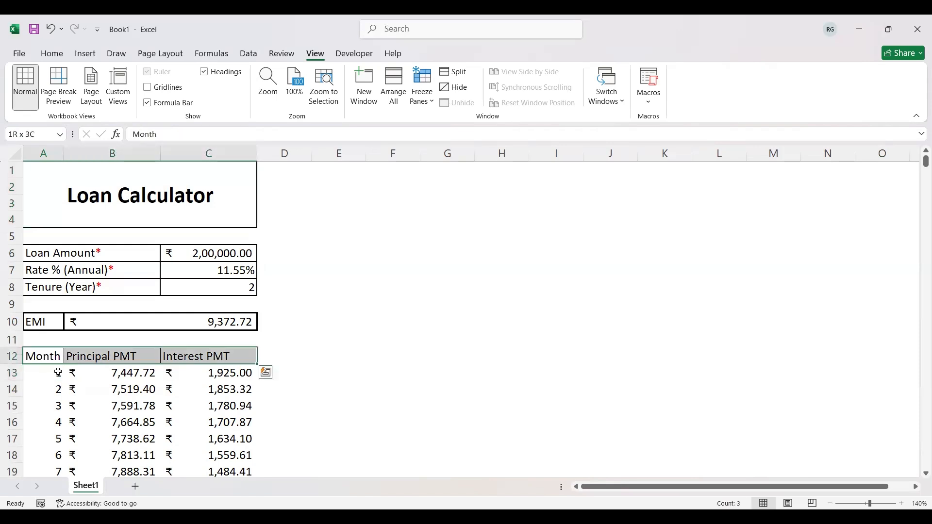
click(53, 54)
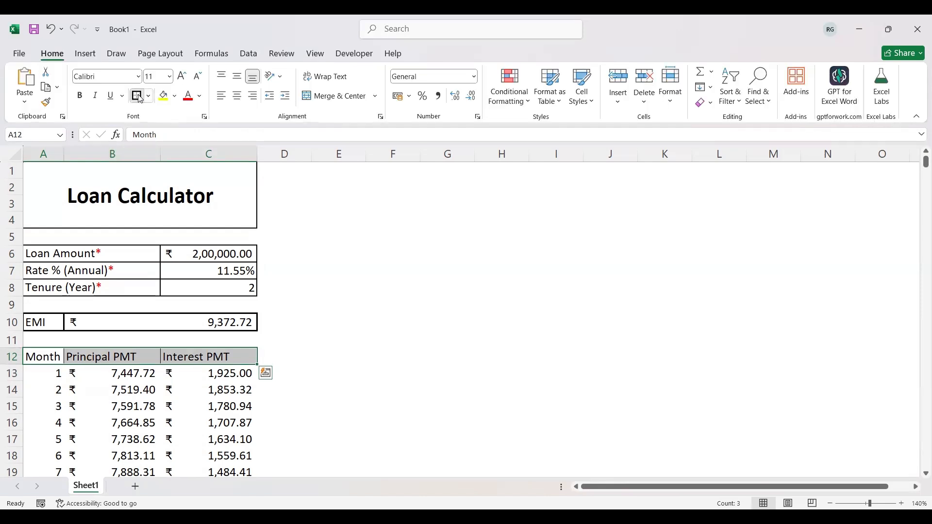
- Create a formula-based conditional formatting rule for A13:C500 with the formula =$A13<>""
click(57, 375)
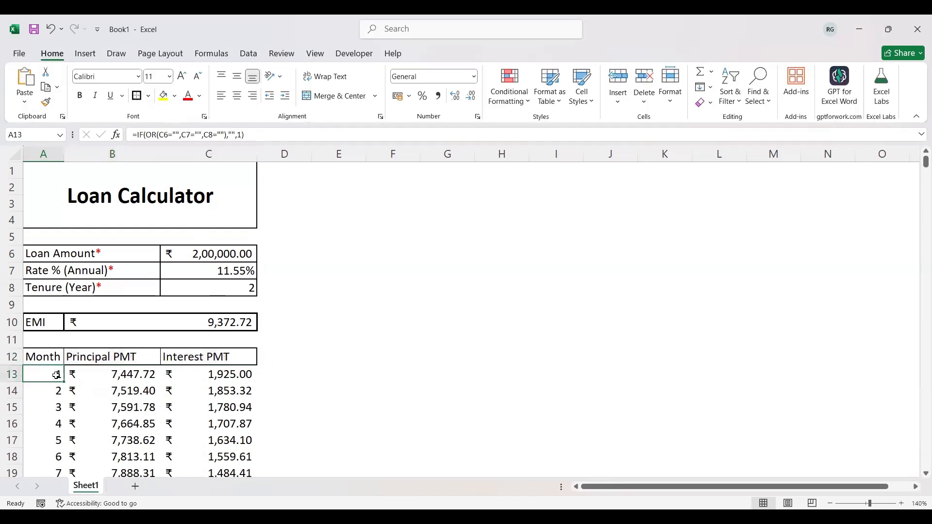
key(shift+Right)
key(shift+Right)
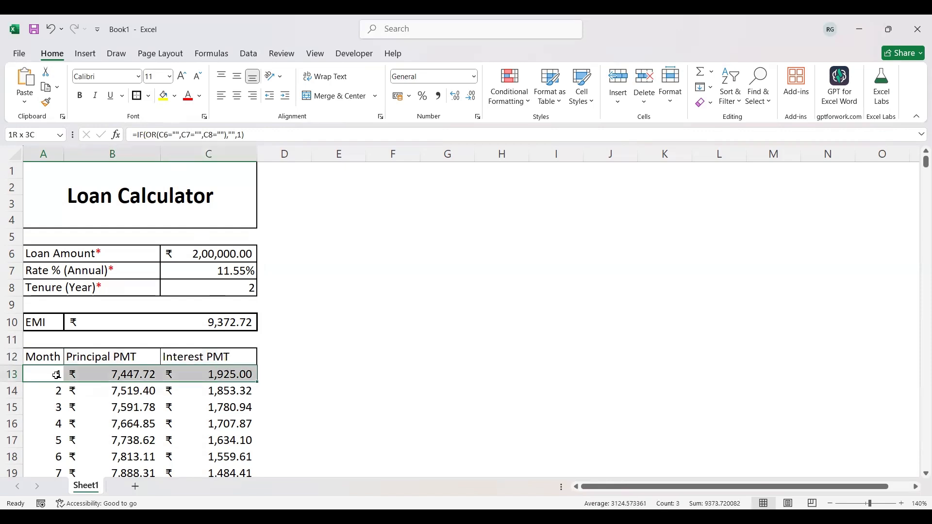
key(ctrl+shift+Down)
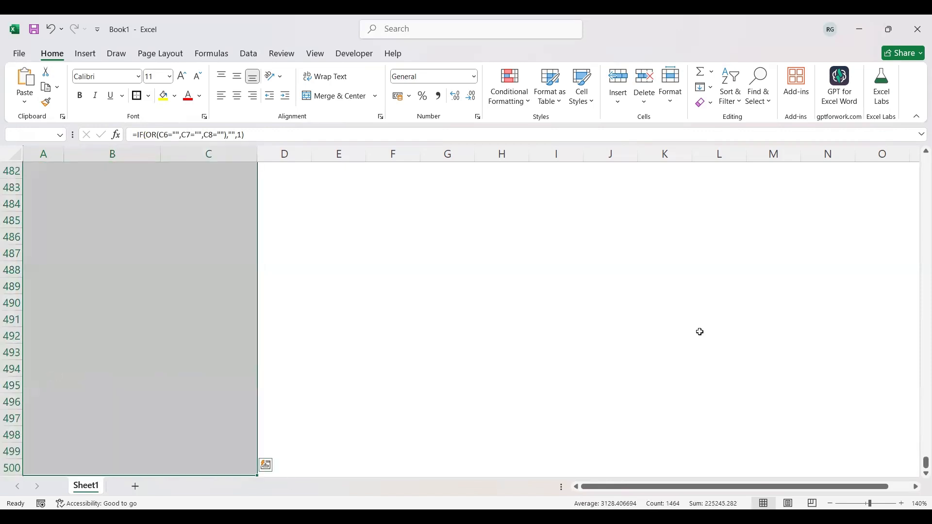
scroll(918, 214, up, 20)
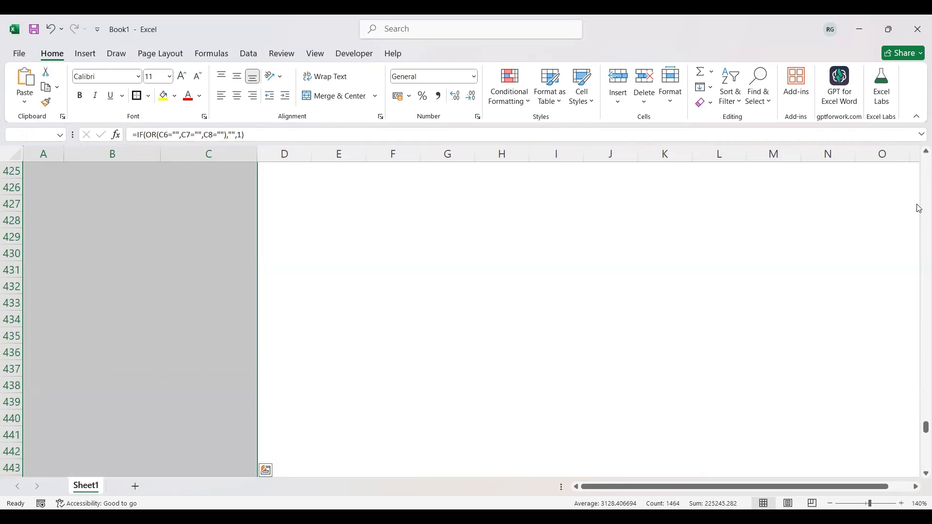
scroll(919, 209, up, 20)
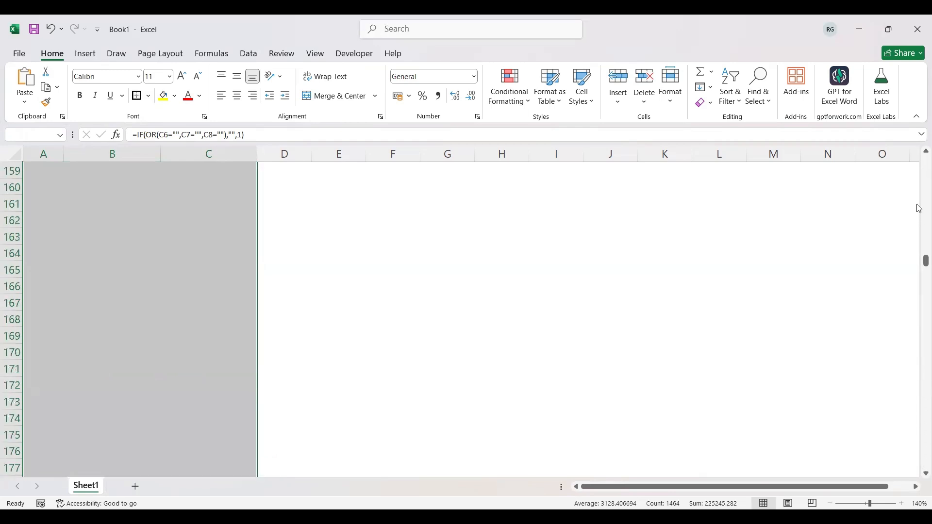
scroll(919, 209, up, 13)
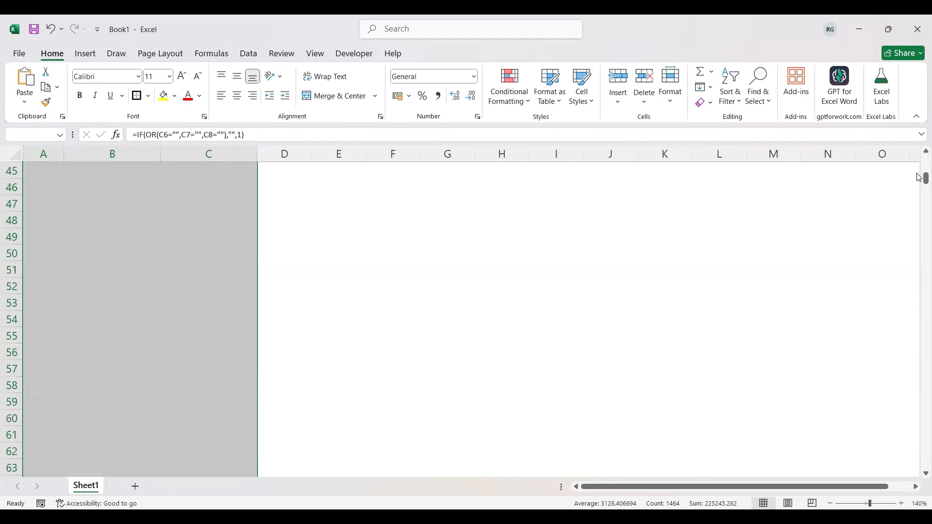
scroll(919, 165, up, 6)
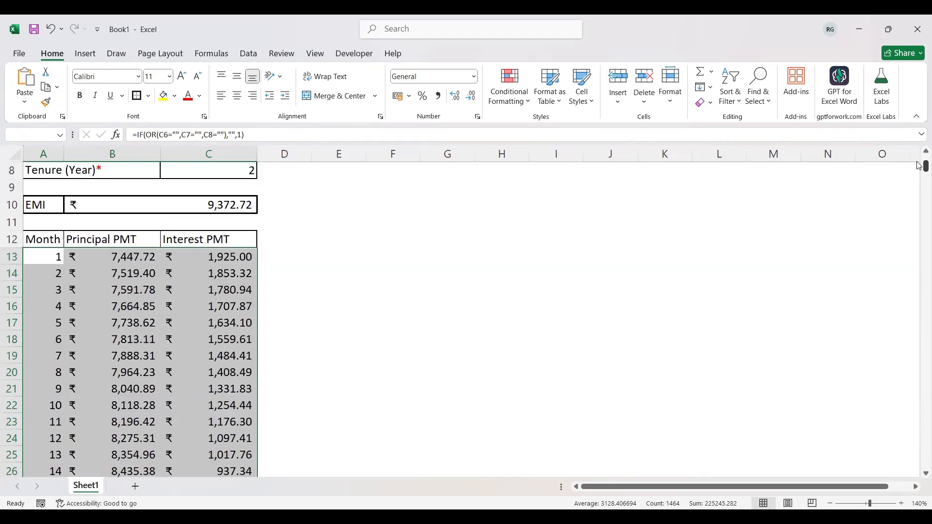
click(518, 104)
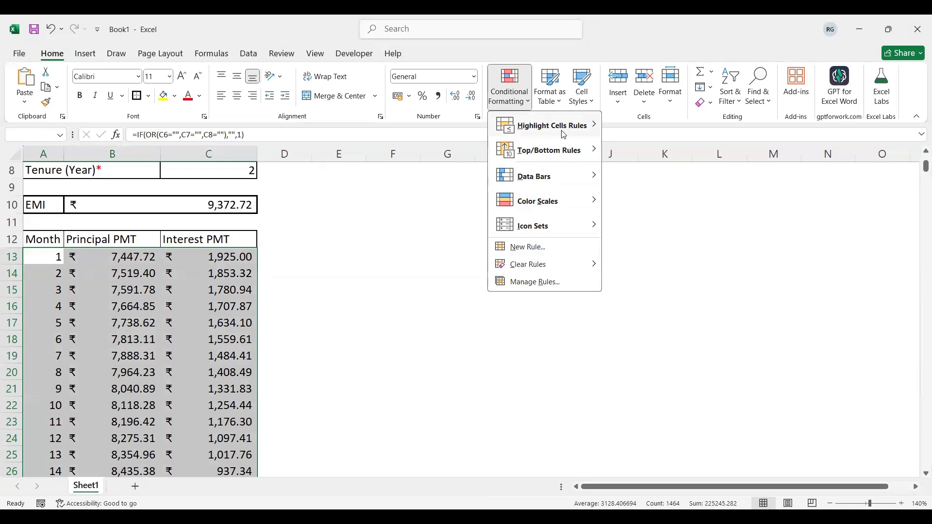
click(538, 255)
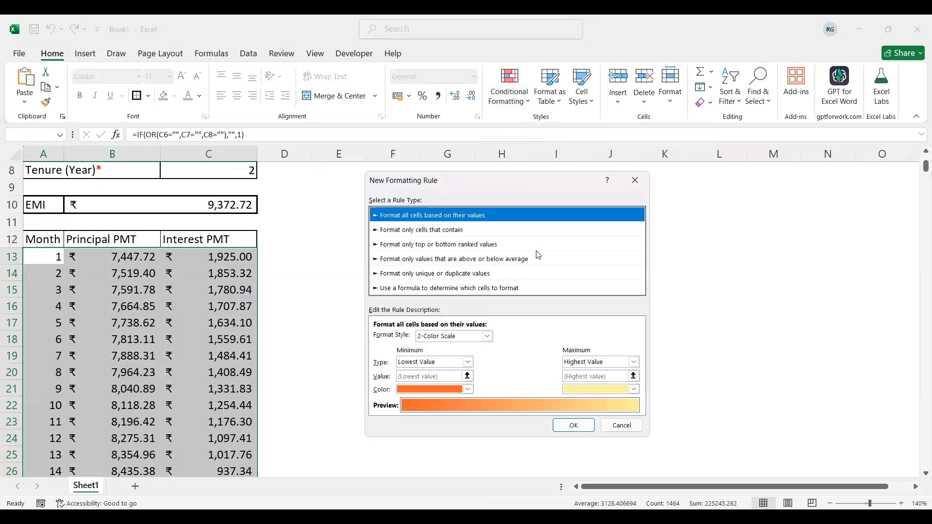
click(497, 289)
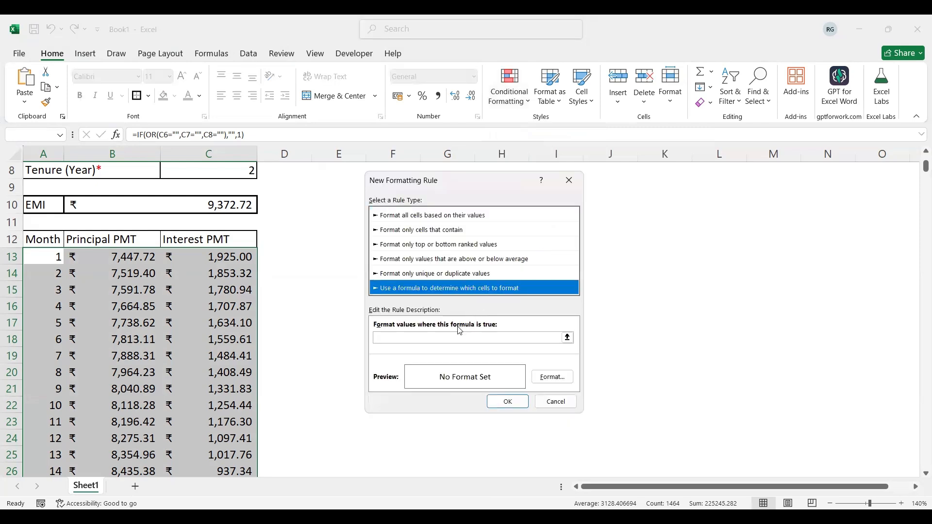
click(444, 339)
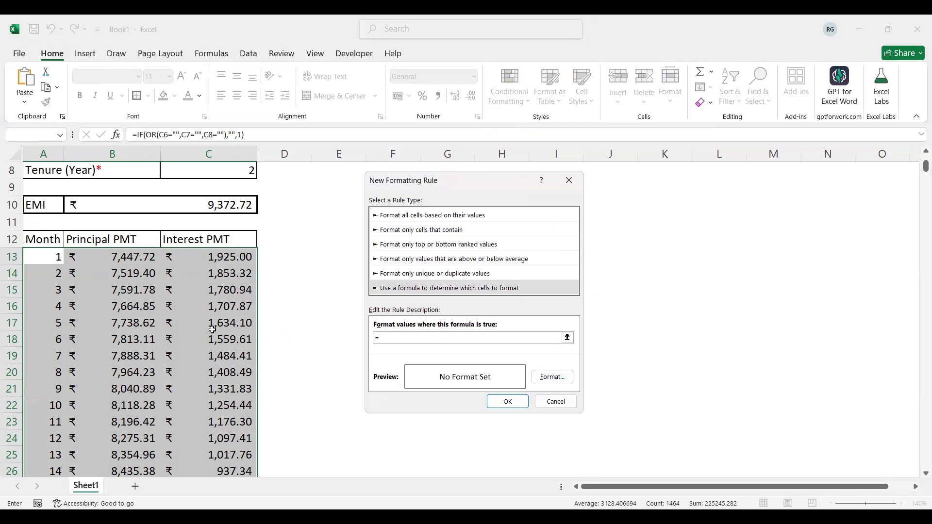
click(48, 260)
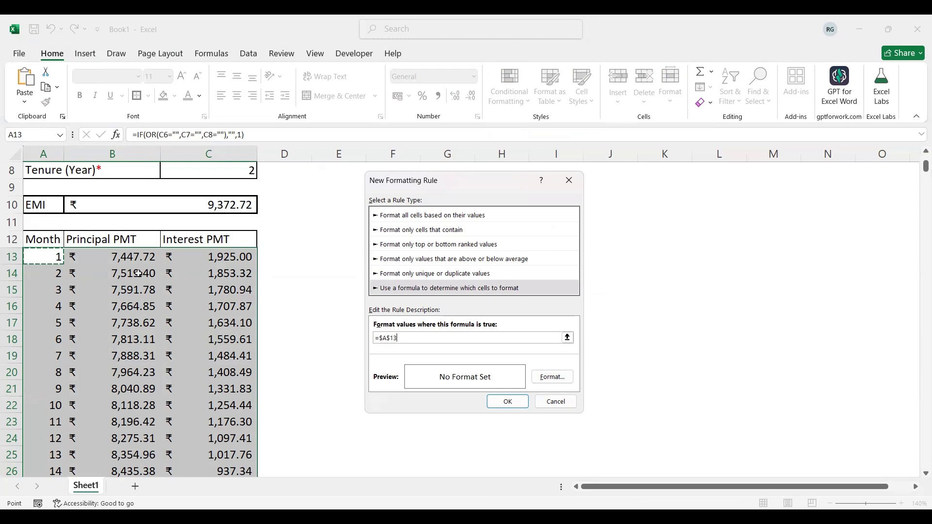
click(392, 340)
key(BackSpace)
text(<>"")
- Give the new rule an outline border in the automatic color and apply it to the schedule cells
click(544, 380)
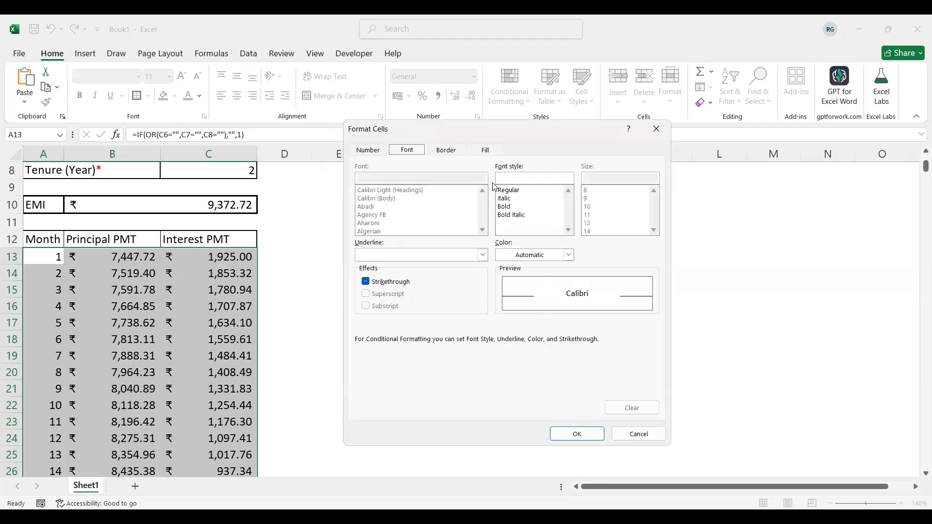
click(452, 153)
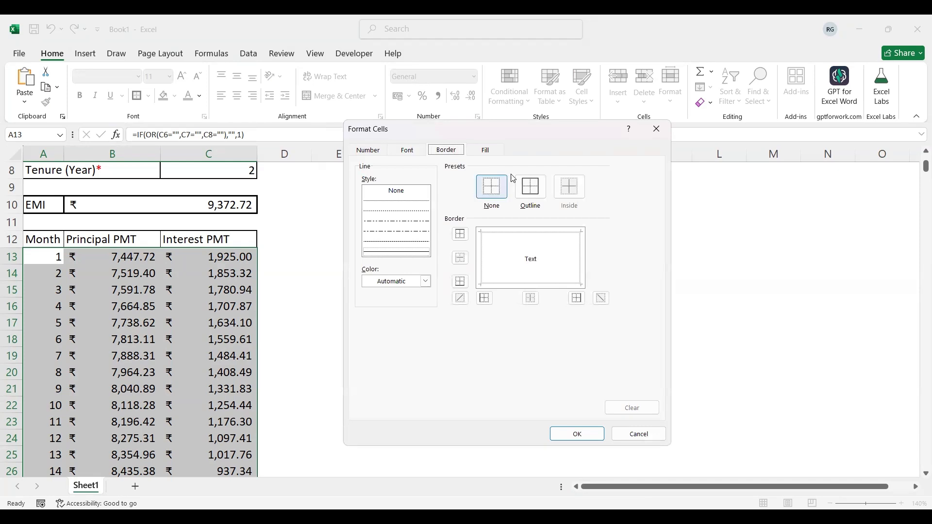
click(524, 183)
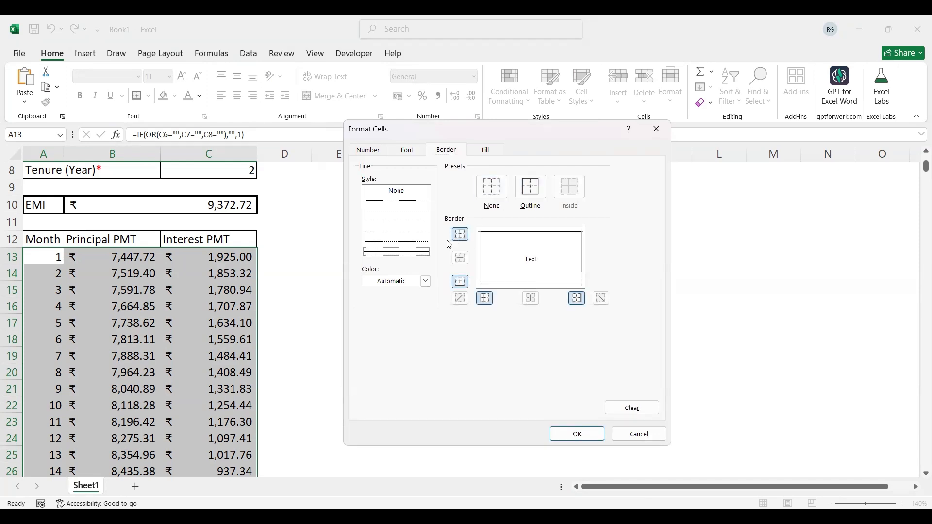
click(528, 190)
click(419, 256)
key(Down)
key(Down)
key(Down)
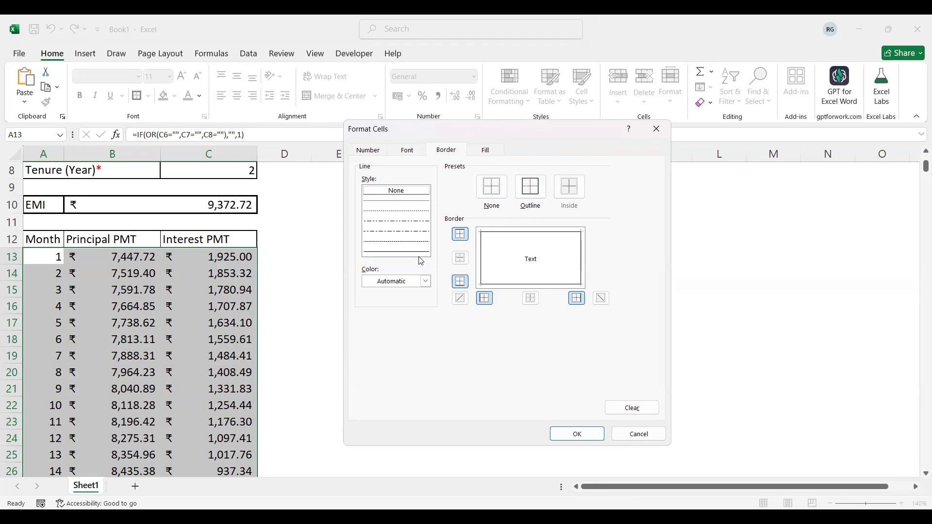
key(Down)
key(Down)
key(Down)
key(Down)
key(Down)
key(Down)
key(Down)
key(Down)
key(Down)
key(Down)
click(425, 282)
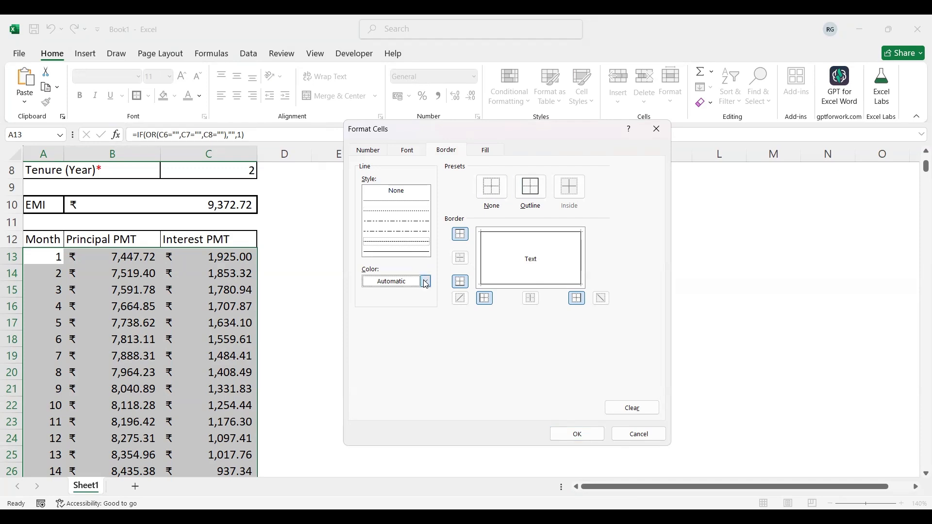
click(582, 437)
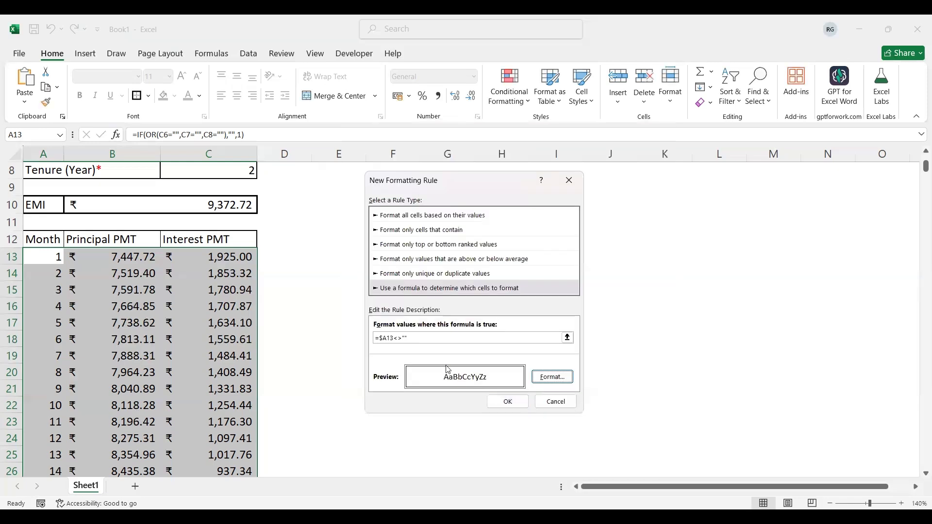
click(509, 402)
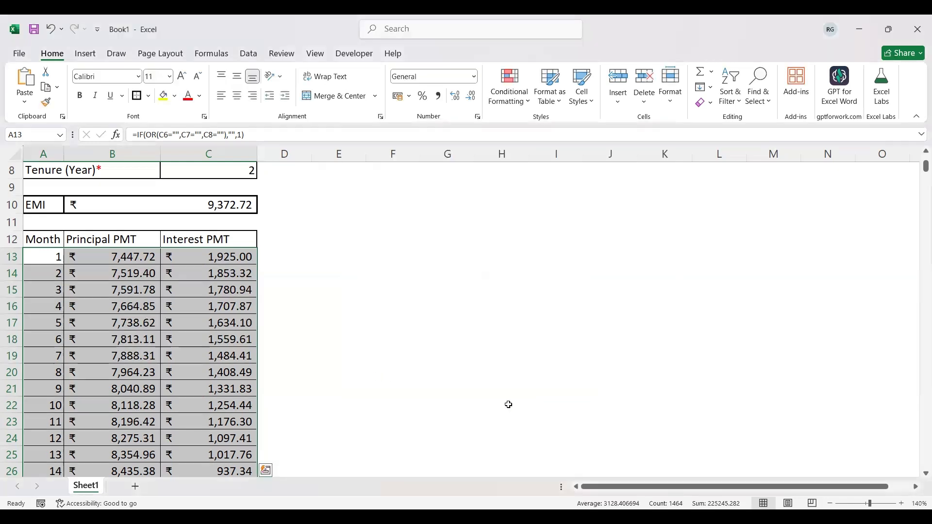
- Examine the conditional borders down the 24-month payment schedule, past its last filled row, and return to the loan inputs
click(125, 271)
key(Down)
key(Down)
key(Down)
key(Down)
key(Down)
key(Down)
key(Down)
key(Down)
key(Down)
key(Down)
key(Down)
key(Down)
key(Down)
key(Down)
key(Down)
key(Down)
key(Down)
key(Down)
key(Down)
key(Down)
key(Down)
key(Down)
key(Down)
key(Down)
key(Down)
key(Down)
key(Down)
key(Down)
key(Down)
key(Up)
key(Up)
key(Up)
key(Up)
key(Up)
key(Up)
key(Up)
key(Up)
key(Up)
key(Up)
key(Up)
key(Up)
key(Up)
key(Up)
key(Up)
key(Up)
key(Up)
key(Up)
key(Up)
key(Up)
key(Up)
key(Up)
key(Up)
key(Up)
key(Up)
key(Up)
key(Up)
key(Up)
key(Up)
key(Up)
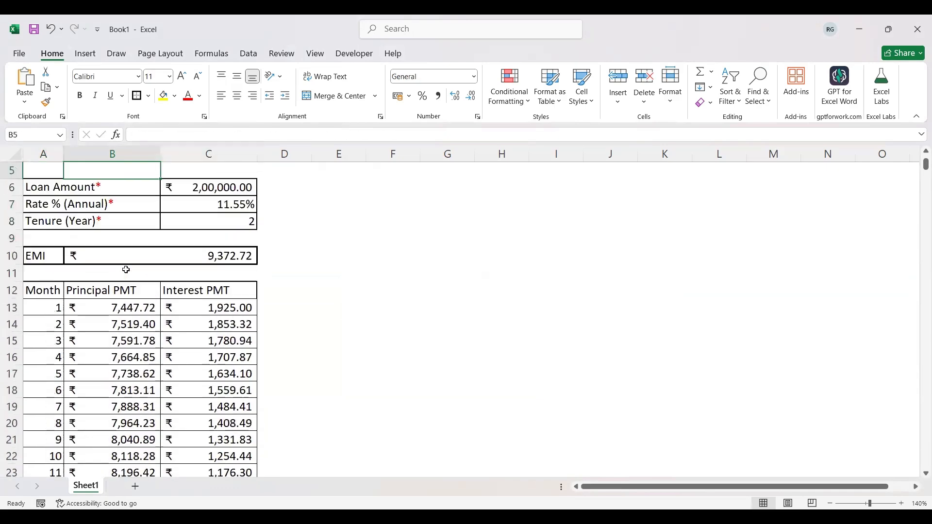
- Set the loan's Tenure (Year) in cell C8 to 5
key(Down)
key(Down)
key(Down)
key(Down)
key(Right)
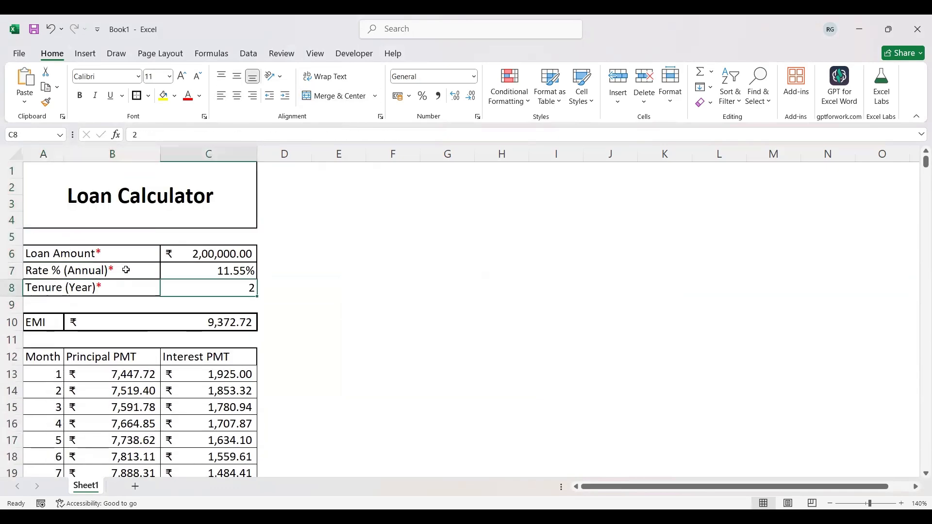
text(5)
key(Return)
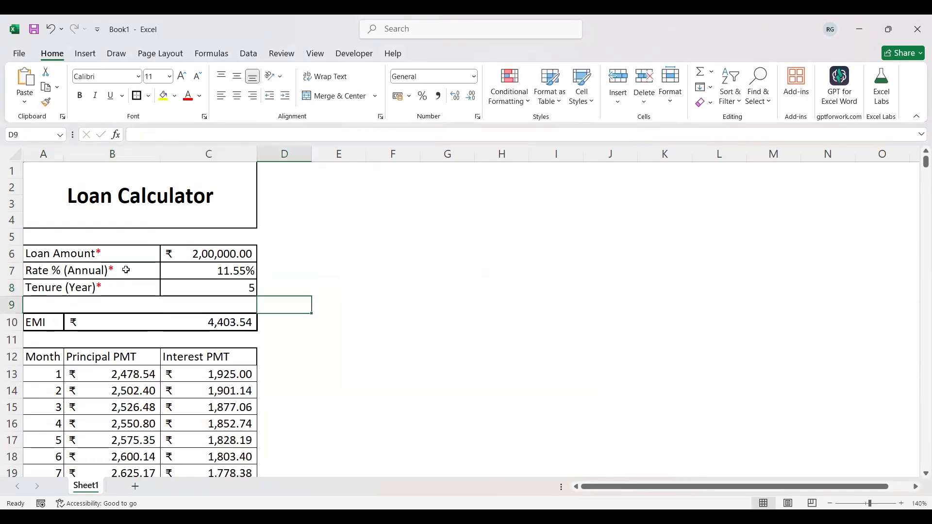
- Check the extended payment schedule and its borders through the final month, and go back up to the loan inputs
key(Down)
key(Down)
key(Down)
key(Down)
key(Down)
key(Down)
key(Down)
key(Down)
key(Down)
key(Down)
key(Down)
key(Down)
key(Down)
key(Down)
key(Down)
key(Down)
key(Down)
key(Down)
key(Down)
key(Down)
key(Down)
key(Down)
key(Down)
key(Down)
key(Down)
key(Down)
key(Down)
key(Down)
key(Down)
key(Down)
key(Down)
key(Down)
key(Down)
key(Down)
key(Down)
key(Down)
key(Down)
key(Down)
key(Down)
key(Down)
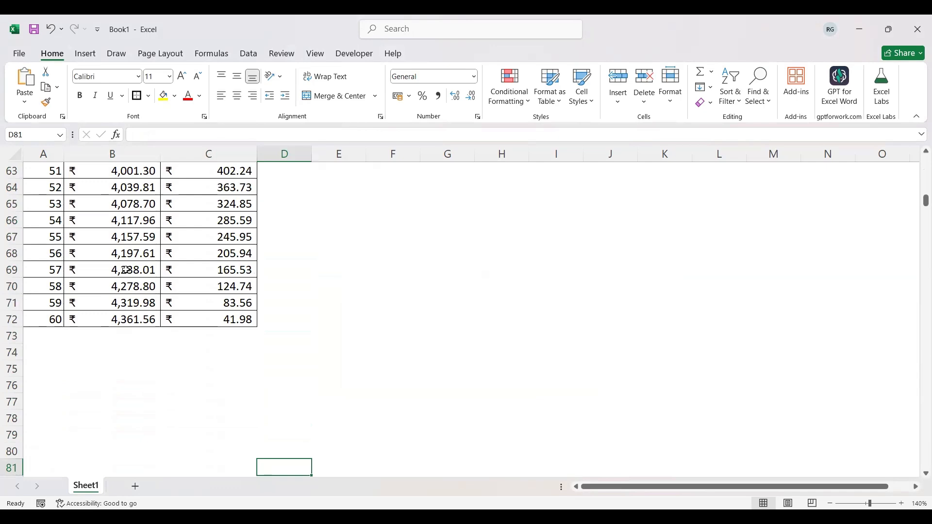
key(Up)
key(Up)
key(Up)
key(Up)
key(Up)
key(Up)
key(Up)
key(Up)
key(Up)
key(Up)
key(Up)
key(Up)
key(Up)
key(Up)
key(Up)
key(Up)
key(Up)
key(Up)
key(Up)
key(Up)
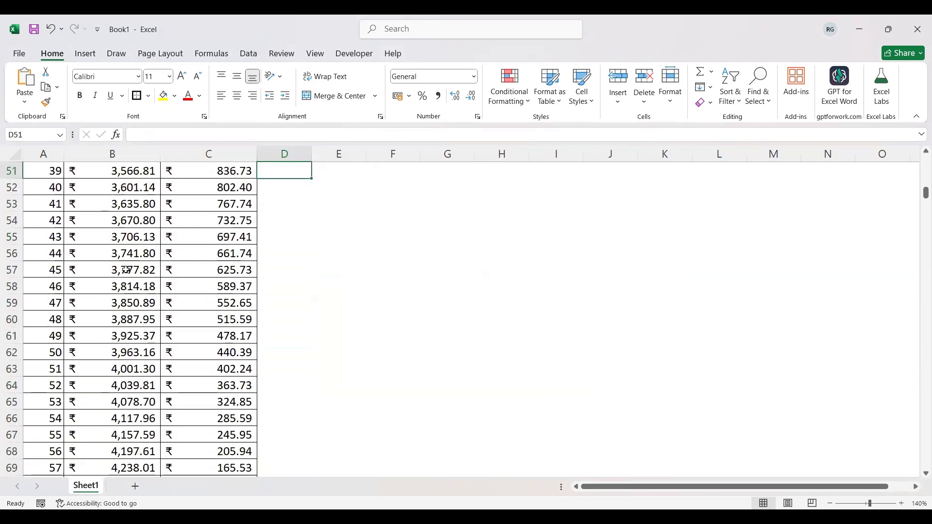
key(Up)
key(Up)
key(Up)
key(Up)
key(Up)
key(Up)
key(Up)
key(Up)
key(Up)
key(Up)
key(Up)
key(Up)
key(Up)
key(Up)
key(Up)
key(Up)
key(Up)
key(Up)
key(Up)
key(Up)
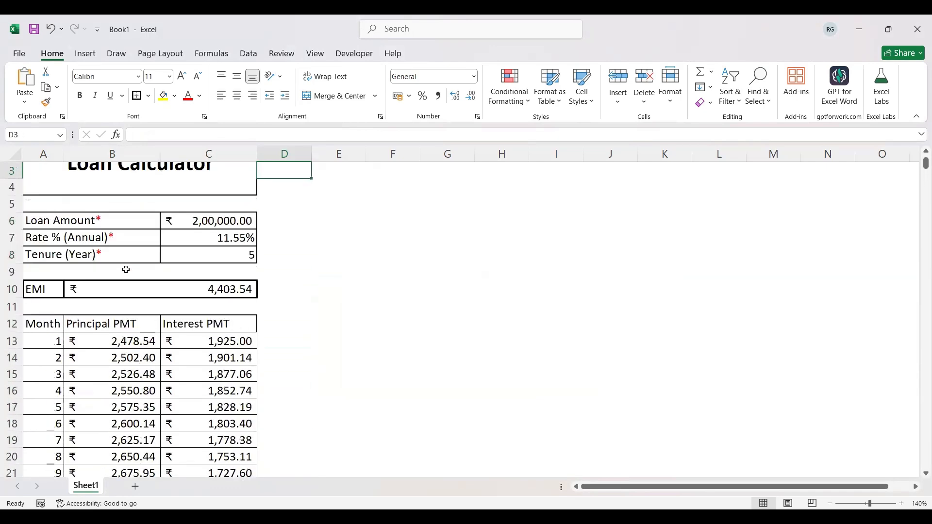
- Set the loan's Tenure (Year) in cell C8 to 10
key(Down)
key(Down)
key(Left)
text(10)
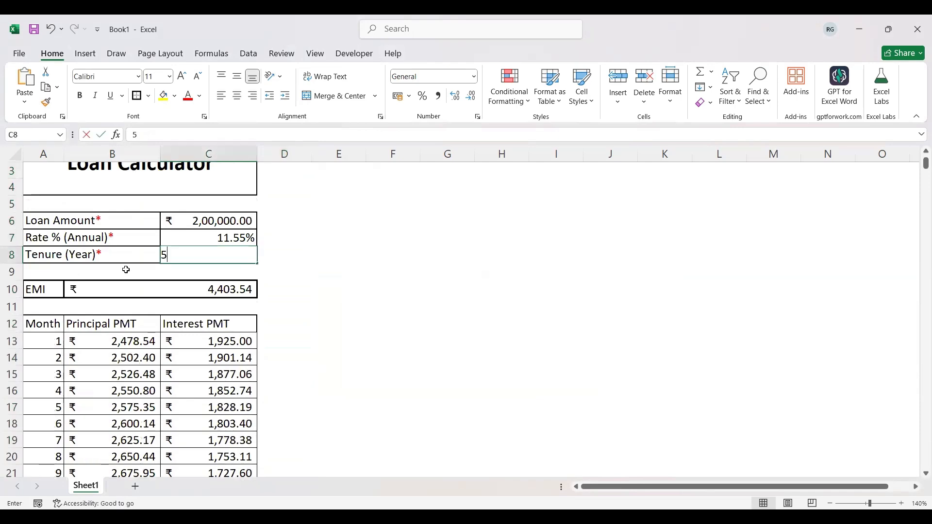
key(Right)
- Examine the payment schedule and its borders for the 10-year tenure, down past the final month, and return to the loan inputs
key(Down)
key(Down)
key(Down)
key(Down)
key(Down)
key(Down)
key(Down)
key(Down)
key(Down)
key(Down)
key(Down)
key(Down)
key(Down)
key(Down)
key(Down)
key(Down)
key(Down)
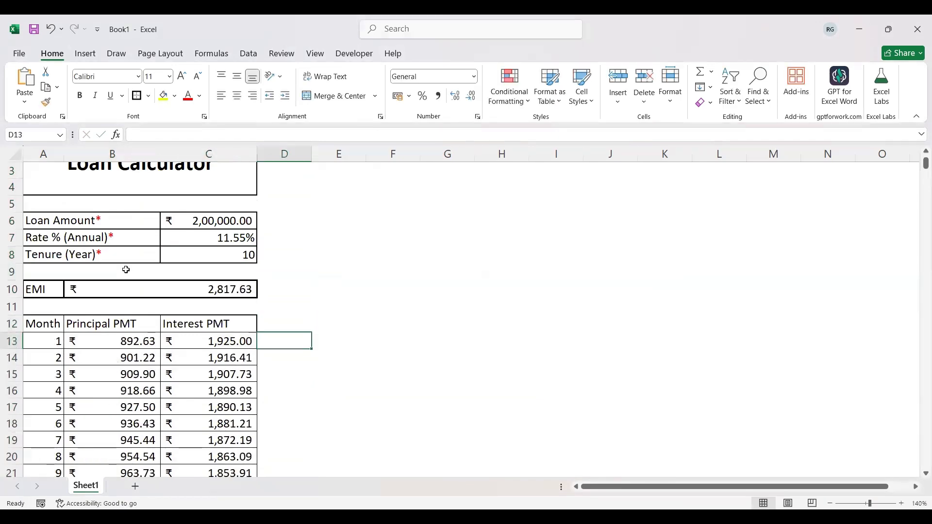
key(Down)
key(Down)
key(Down)
key(Down)
key(Down)
key(Down)
key(Down)
key(Down)
key(Down)
key(Down)
key(Down)
key(Down)
key(Down)
key(Down)
key(Down)
key(Down)
key(Down)
key(Down)
key(Down)
key(Down)
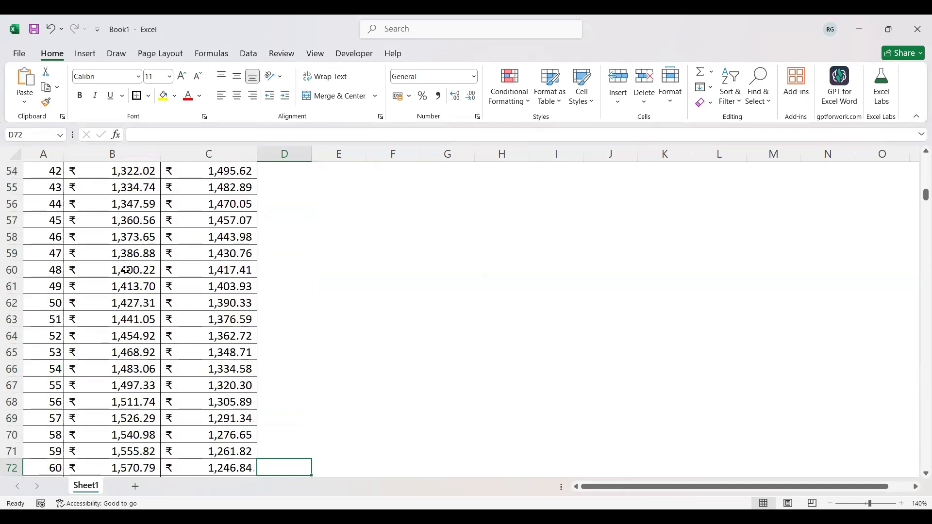
key(Down)
key(Down)
key(Down)
key(Down)
key(Down)
key(Down)
key(Down)
key(Down)
key(Down)
key(Down)
key(Down)
key(Down)
key(Down)
key(Down)
key(Down)
key(Down)
key(Down)
key(Down)
key(Down)
key(Down)
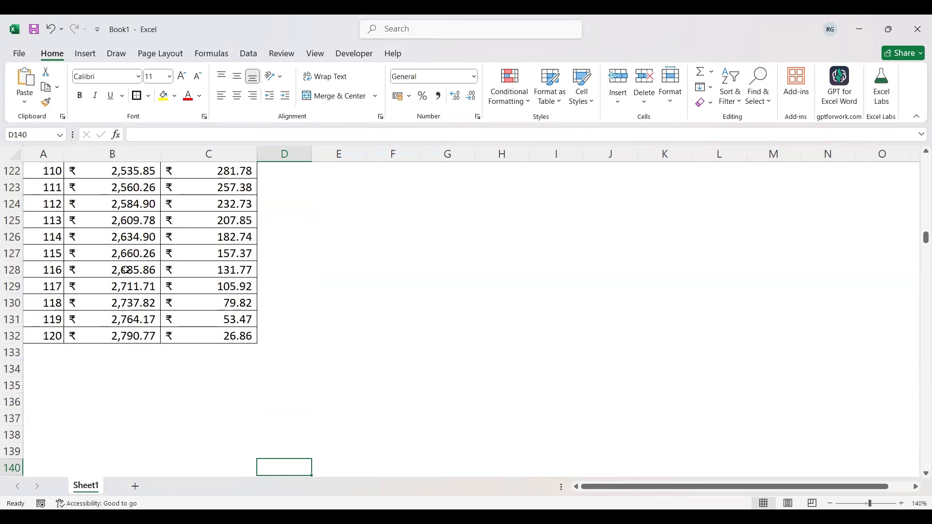
key(ctrl+Up)
key(Down)
key(Down)
key(Down)
key(Down)
key(Down)
key(Down)
key(Down)
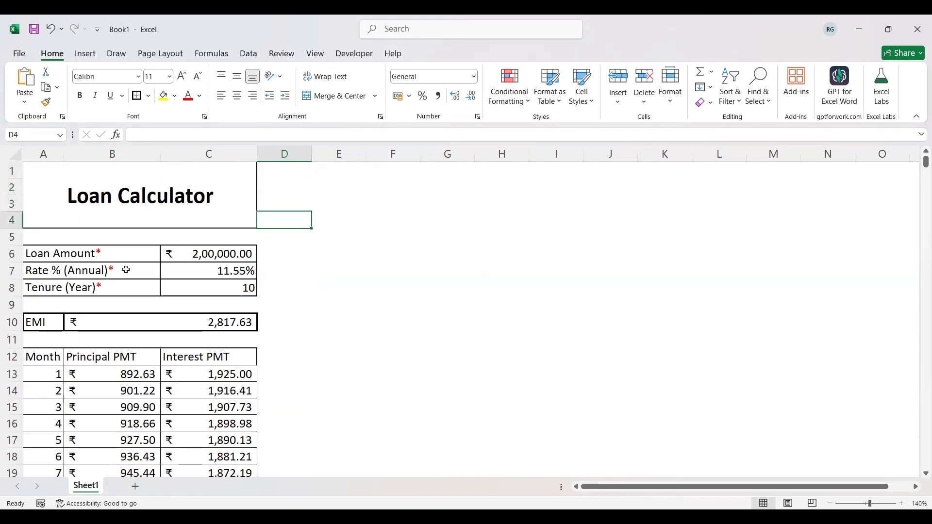
- Test the required-field check by clearing the tenure, annual rate and loan amount one at a time, undoing each deletion before the next
key(Left)
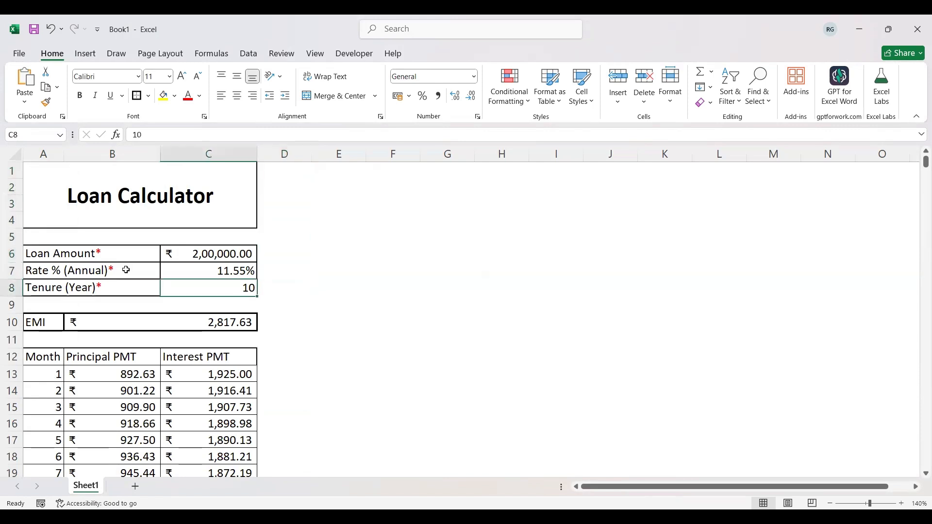
key(Delete)
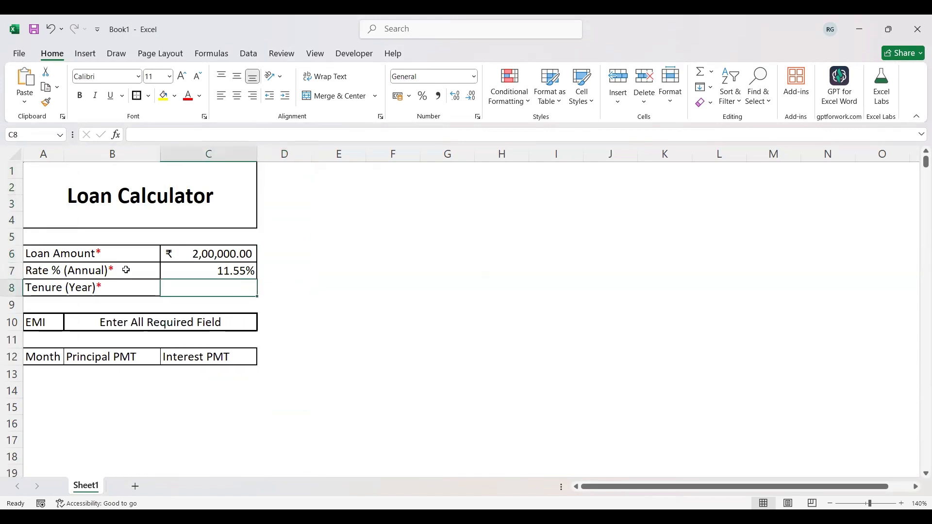
key(ctrl+z)
key(Up)
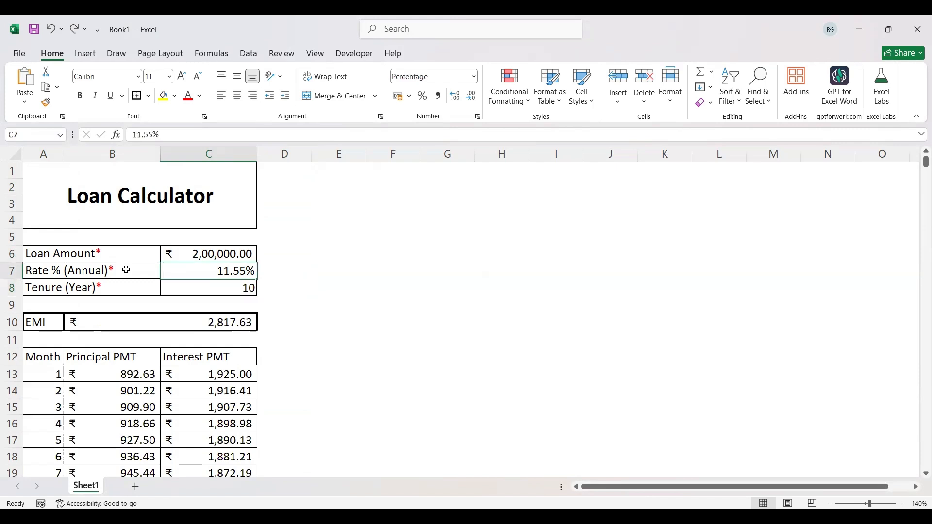
key(Delete)
key(ctrl+z)
key(Up)
key(Delete)
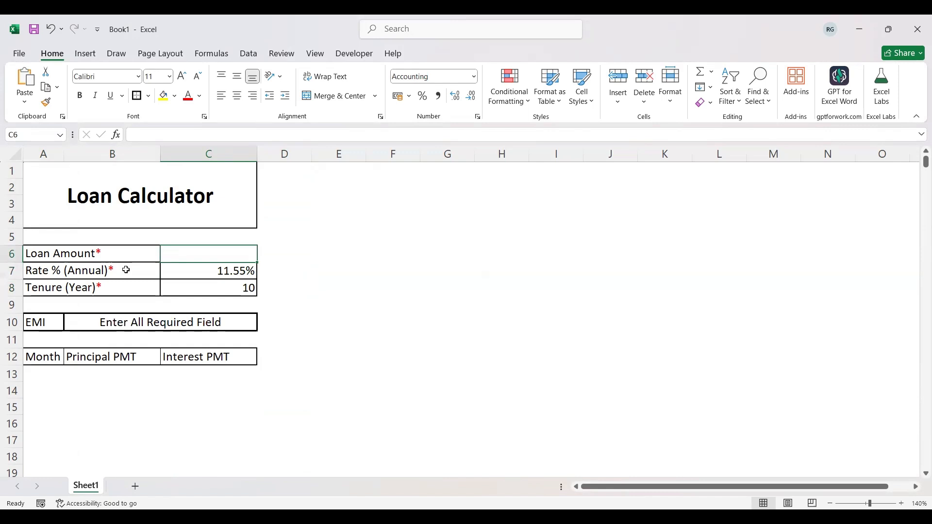
key(ctrl+z)
key(Right)
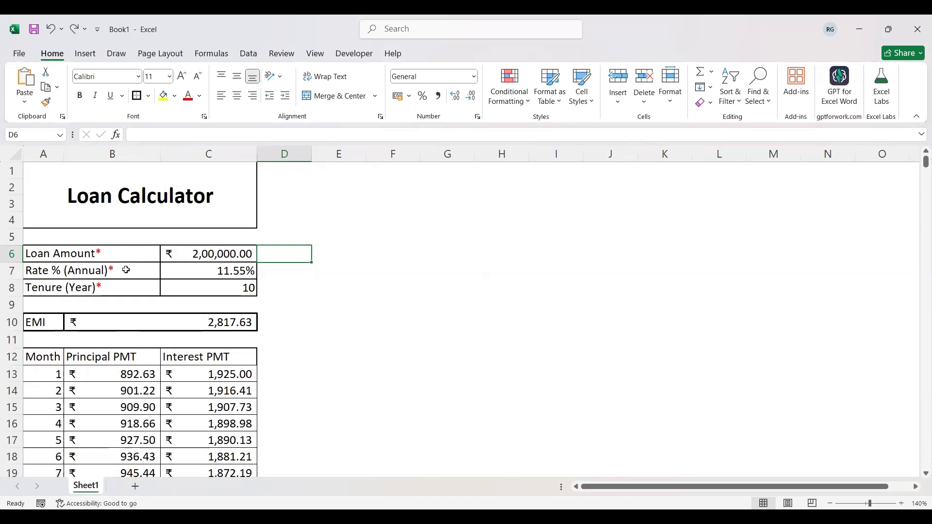
- Select the loan amount, annual rate and tenure values in cells C6:C8
key(Left)
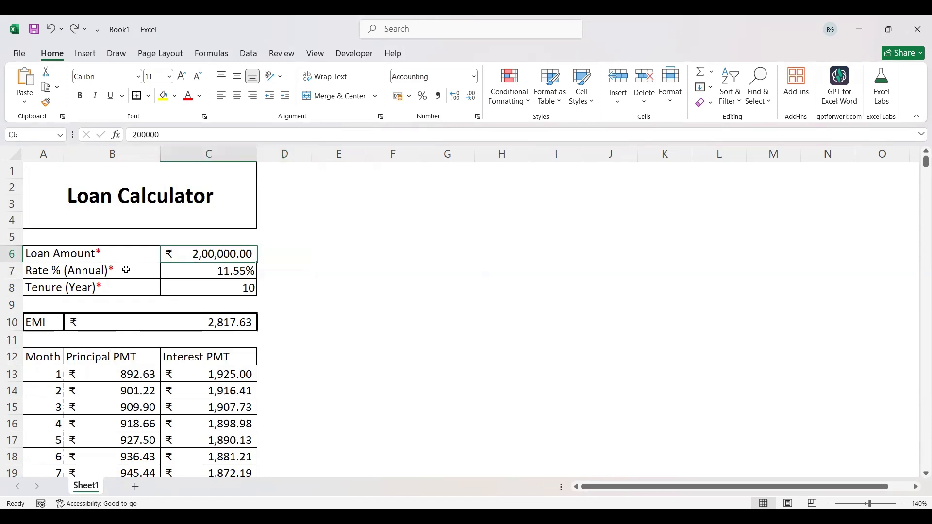
key(shift+Down)
key(shift+Down)
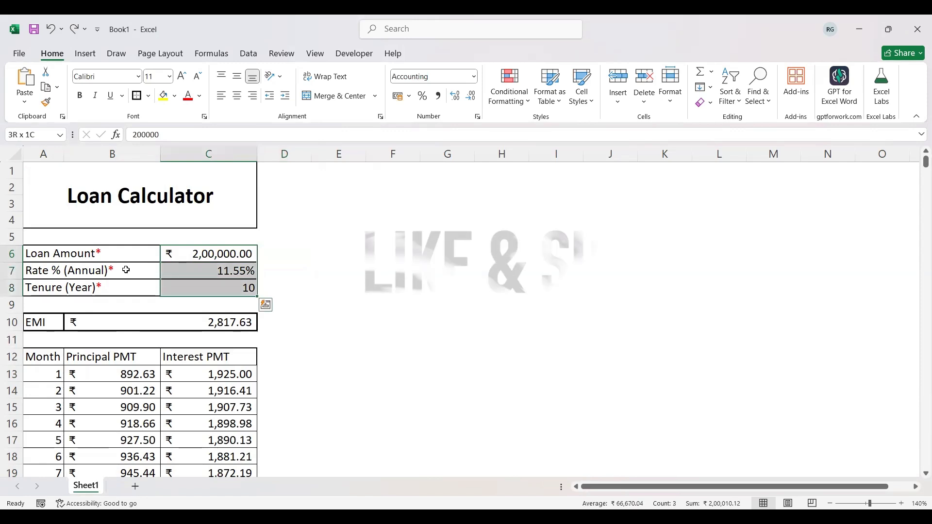